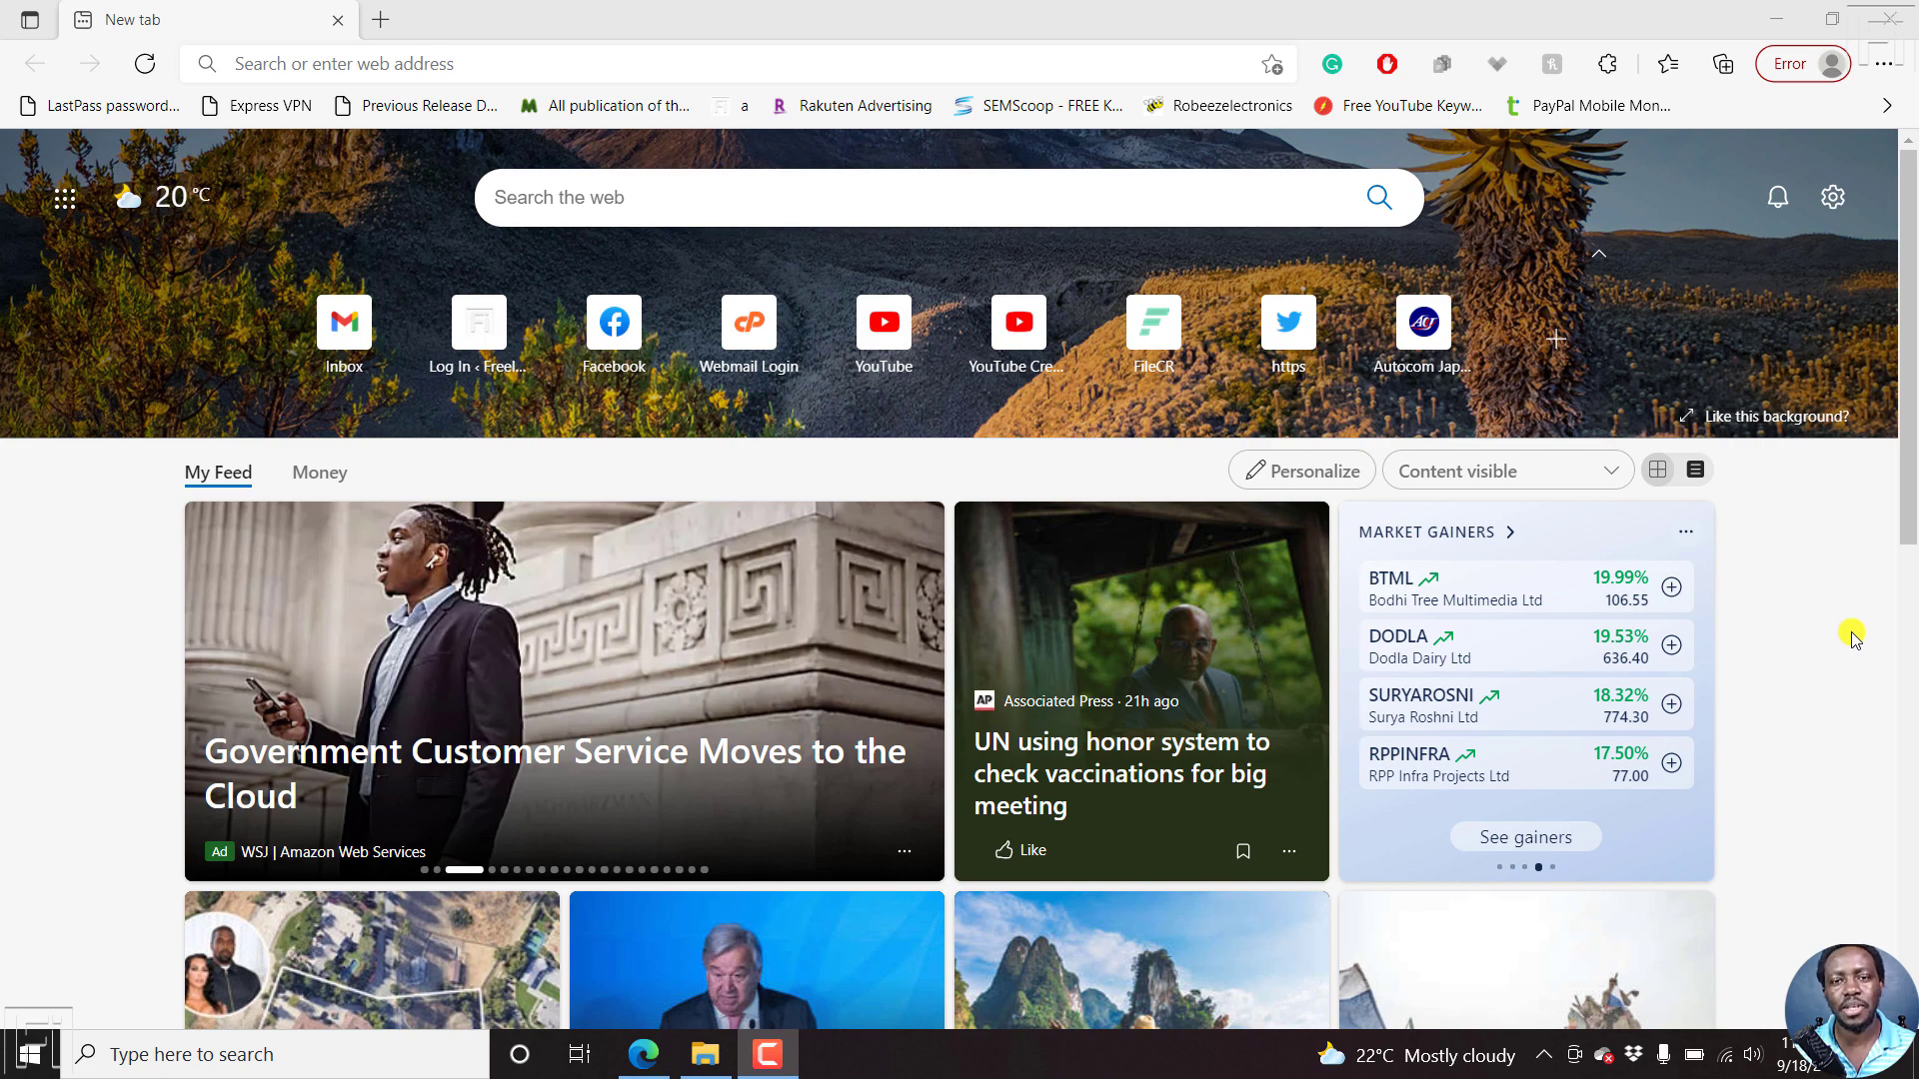
Open the nikse.dk website.
click(622, 63)
text(nikse)
key(Return)
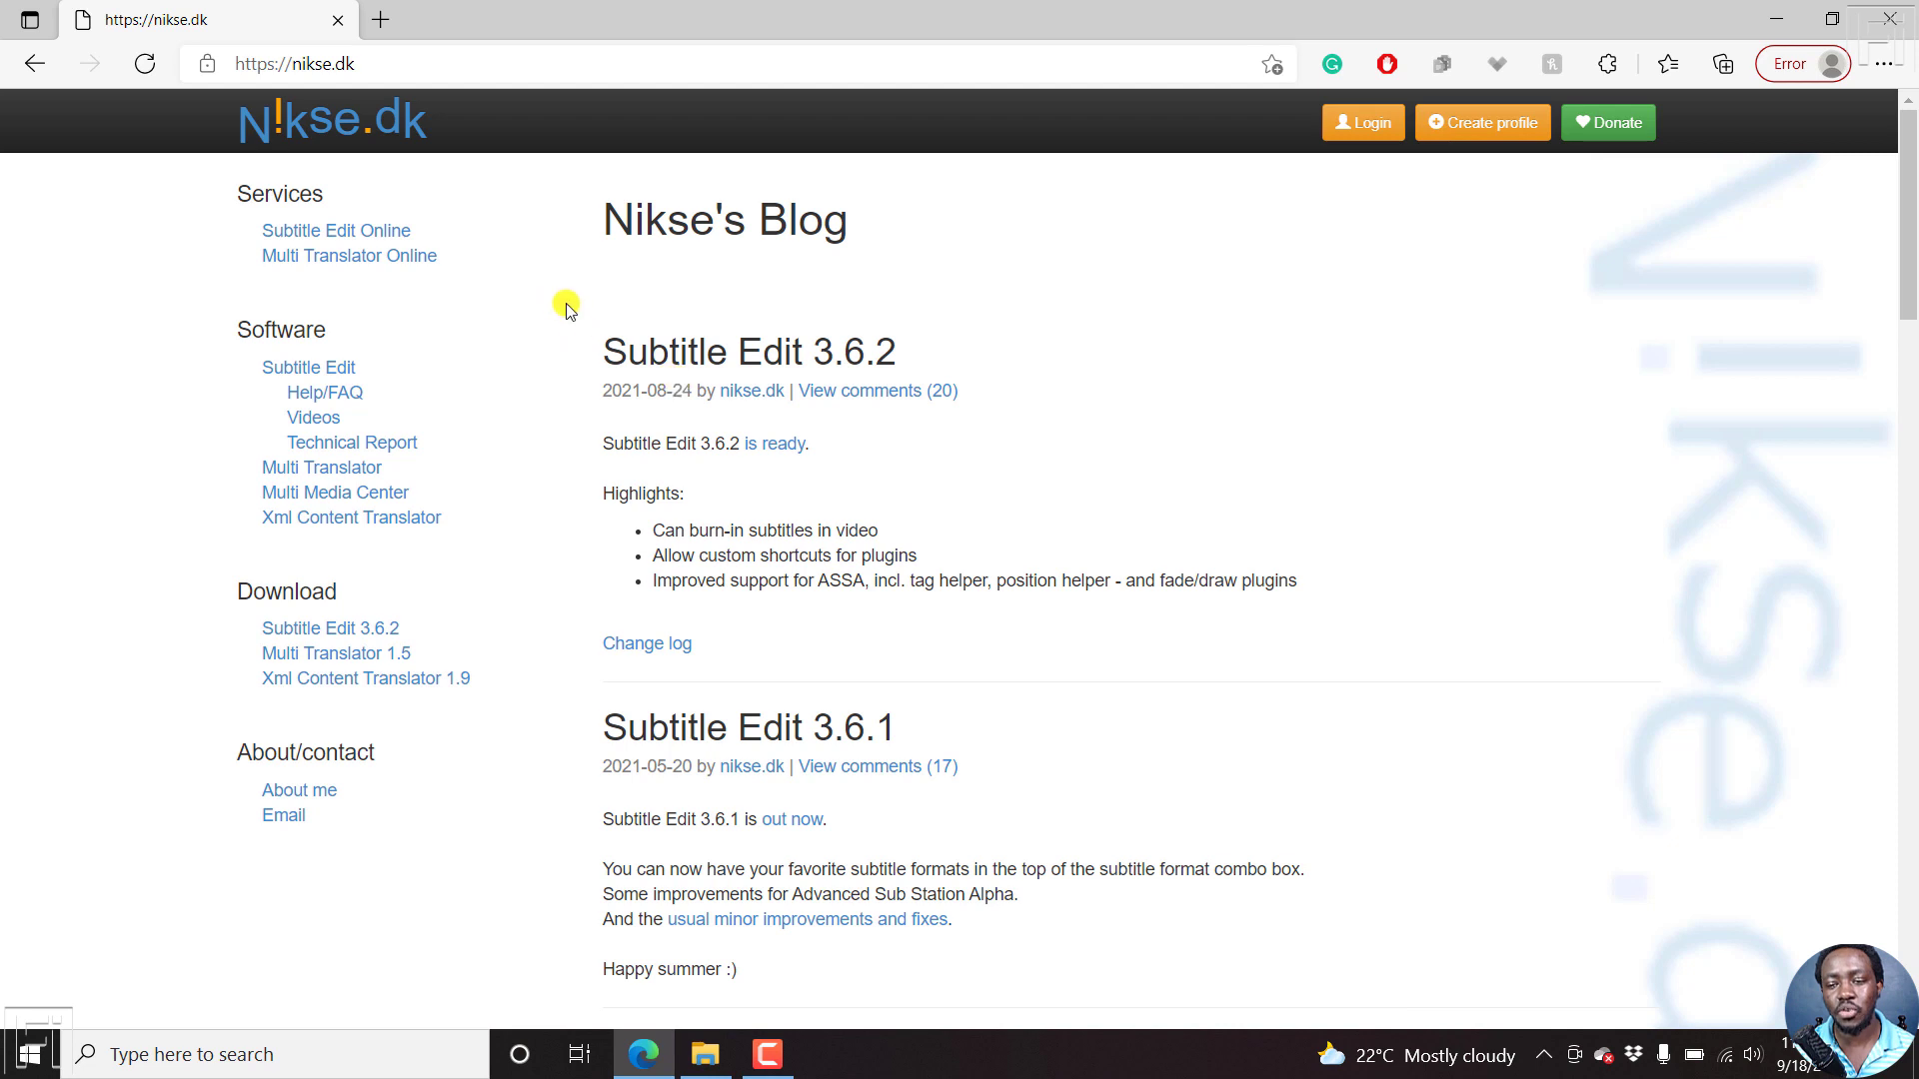
Review the Subtitle Edit release posts on the blog, checking their versions, release dates and the highlights of version 3.6.2.
drag(603, 345, 915, 357)
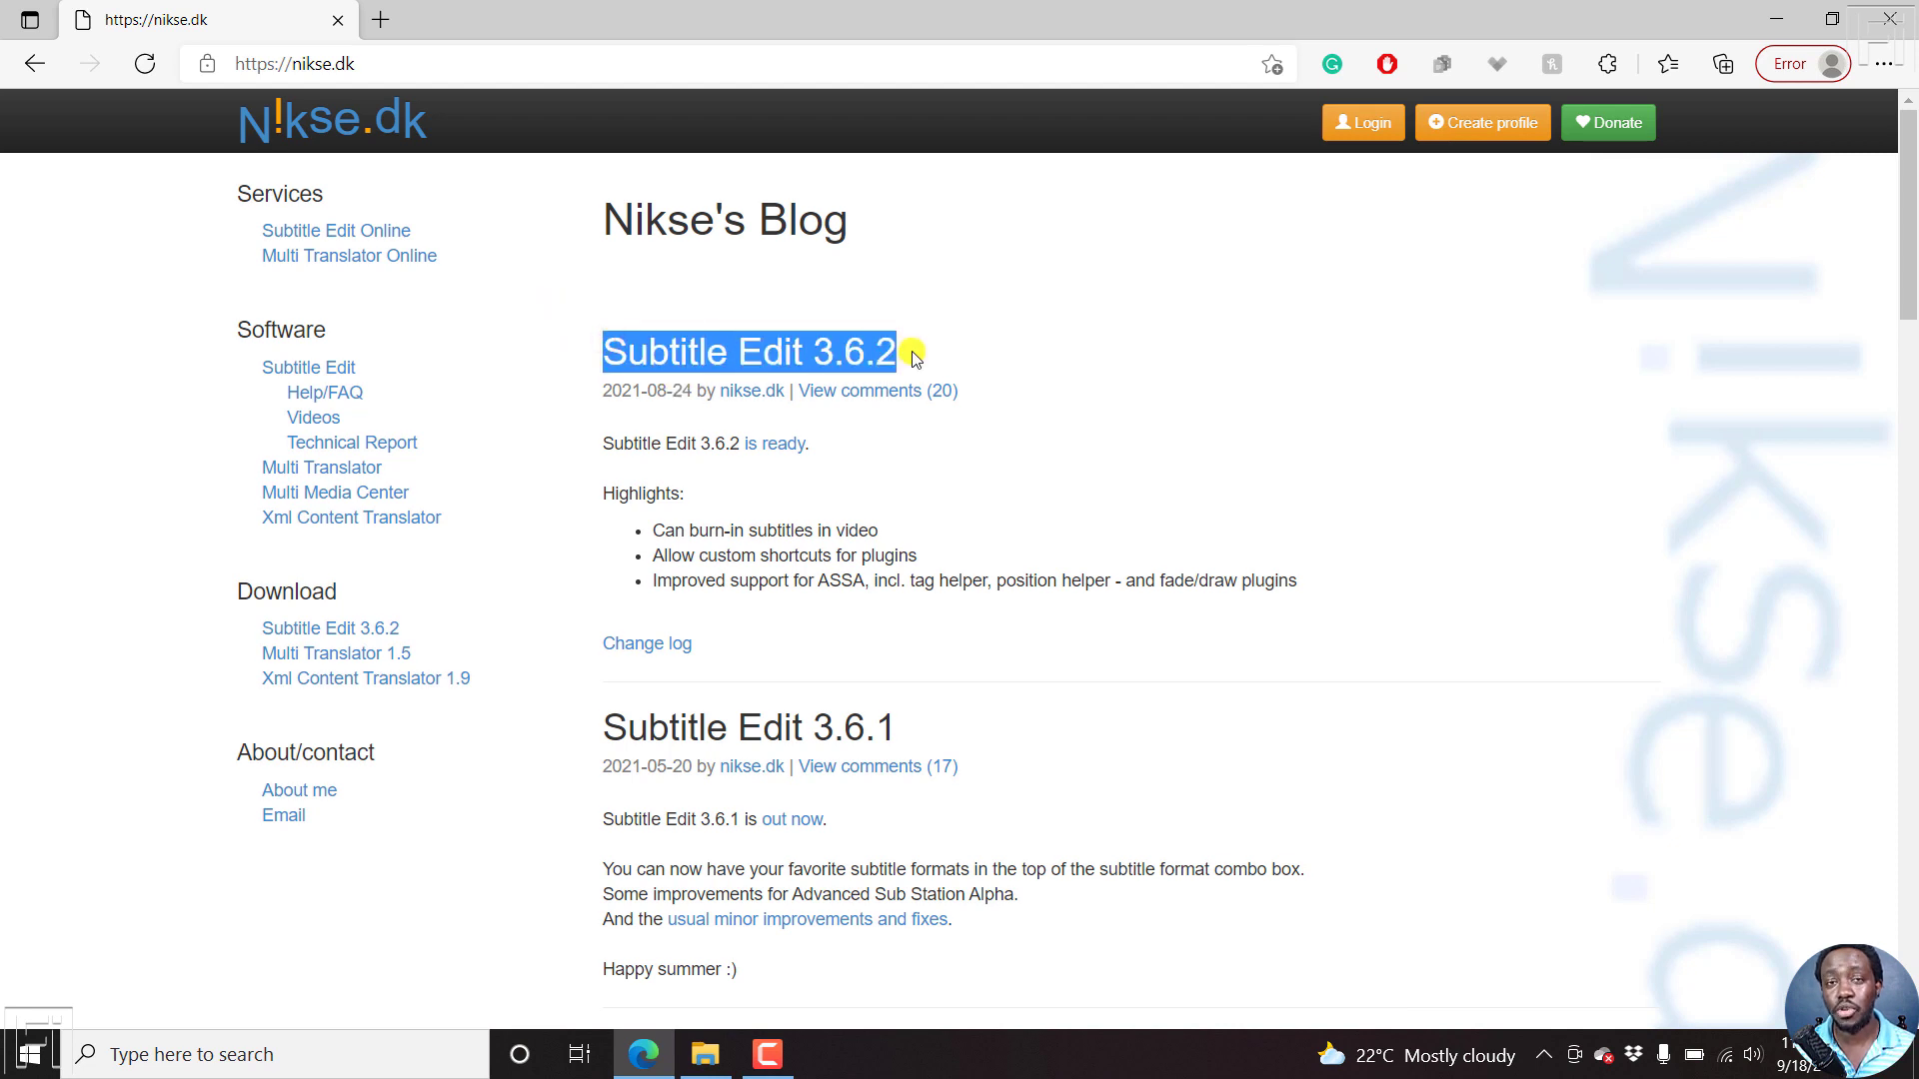
click(664, 396)
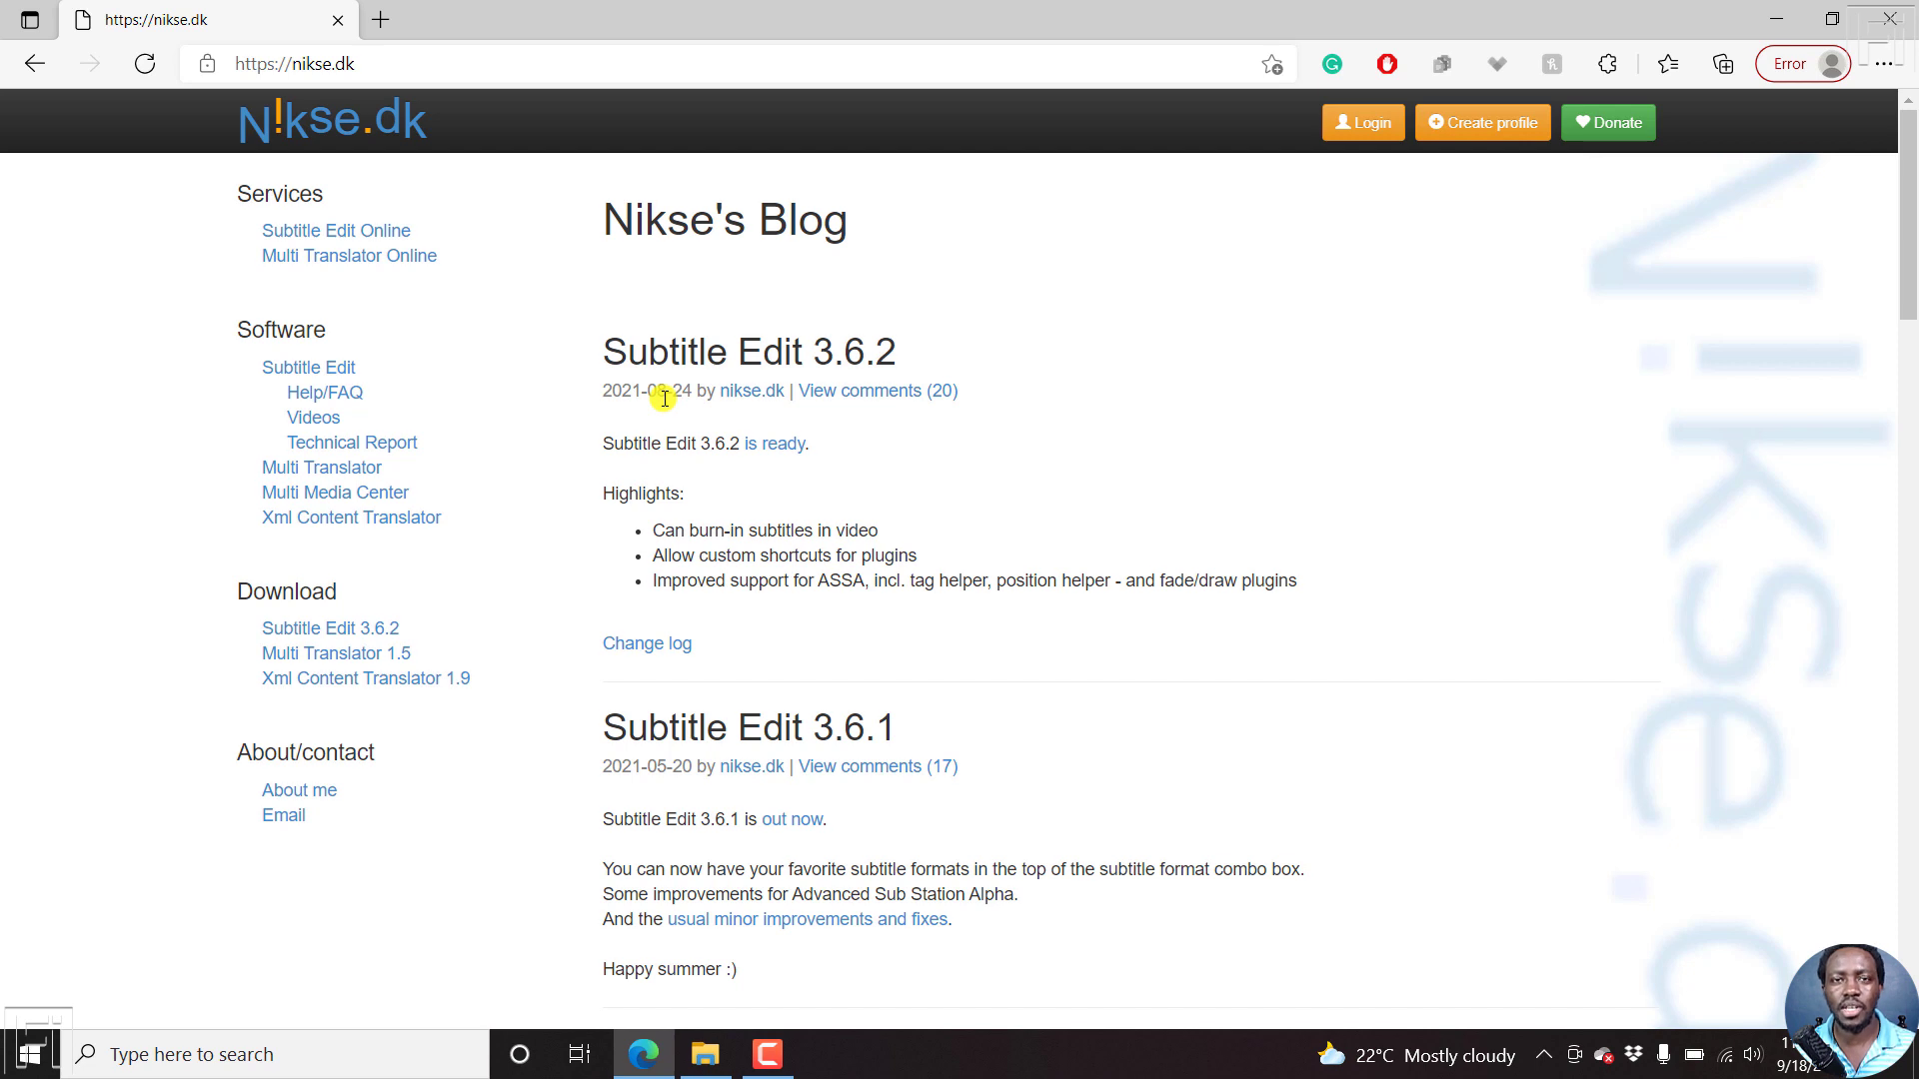
scroll(664, 397, down, 1)
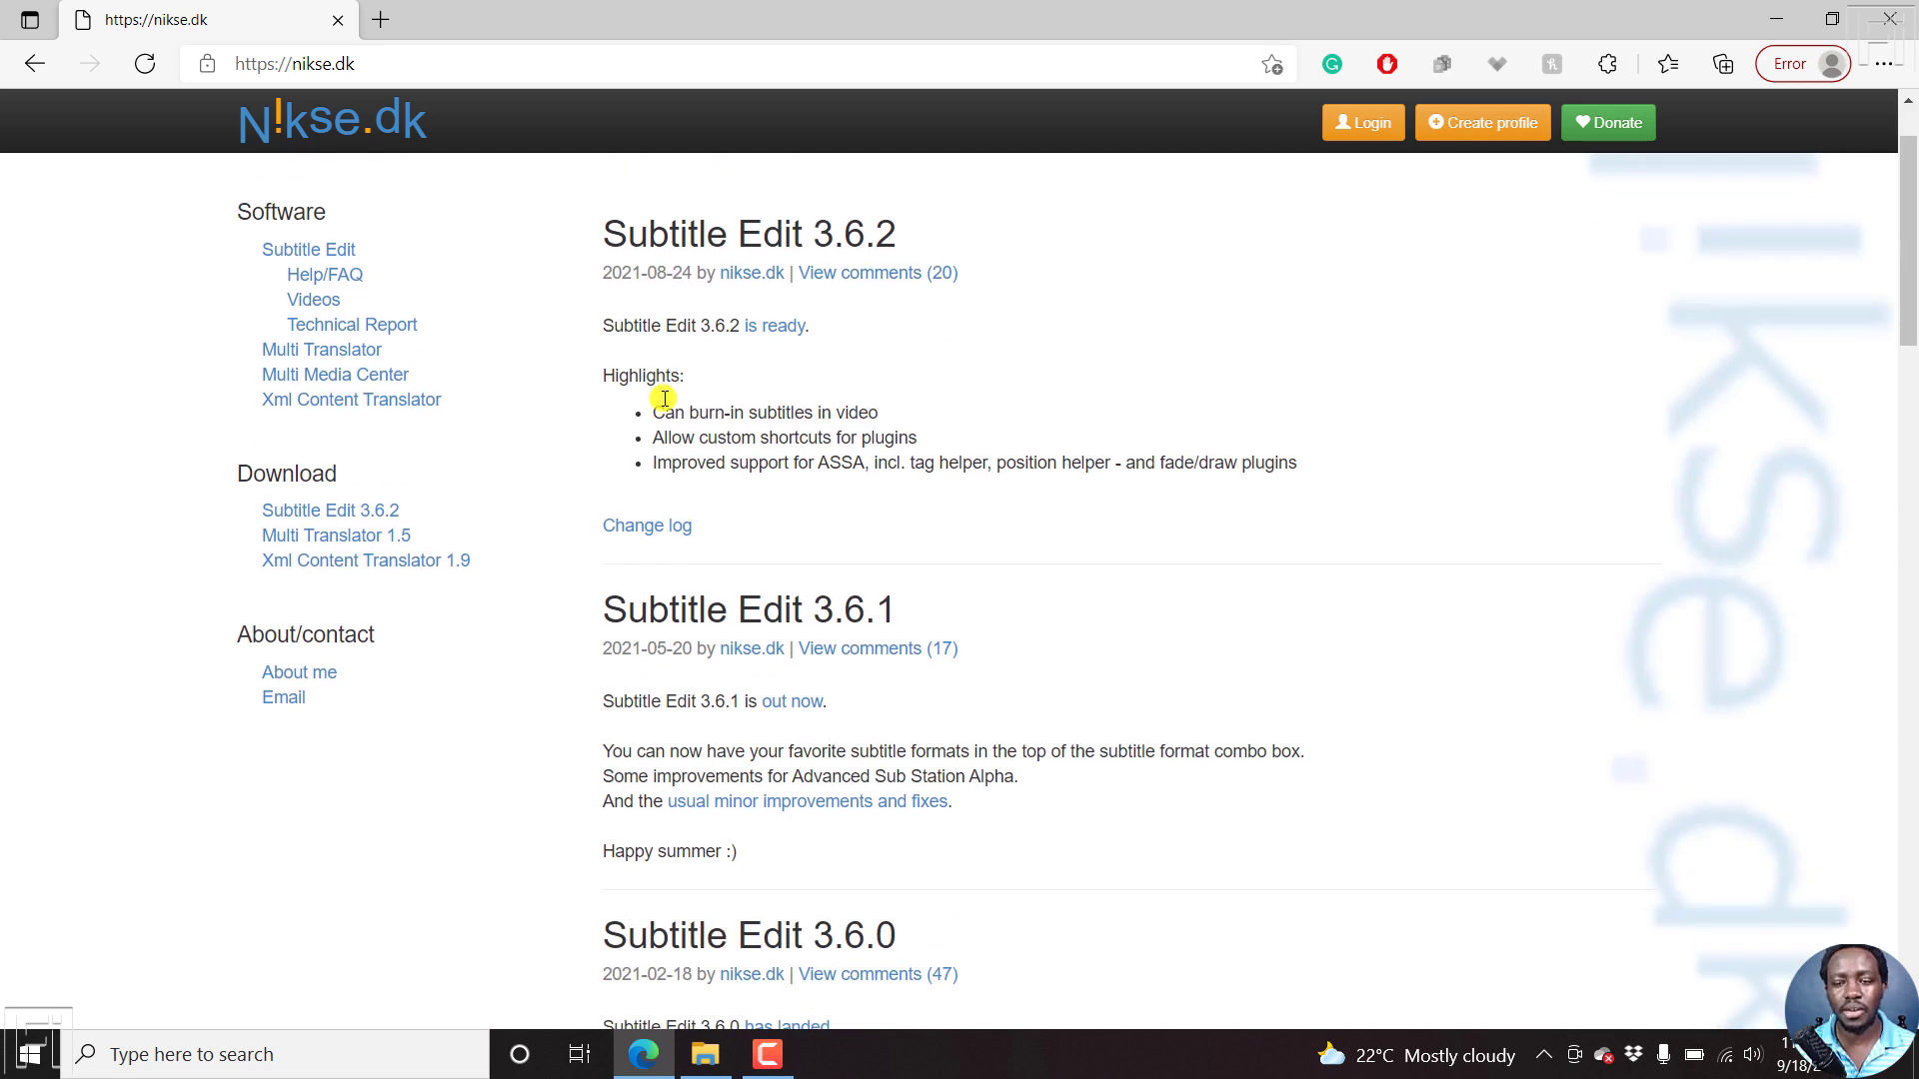
scroll(664, 398, down, 1)
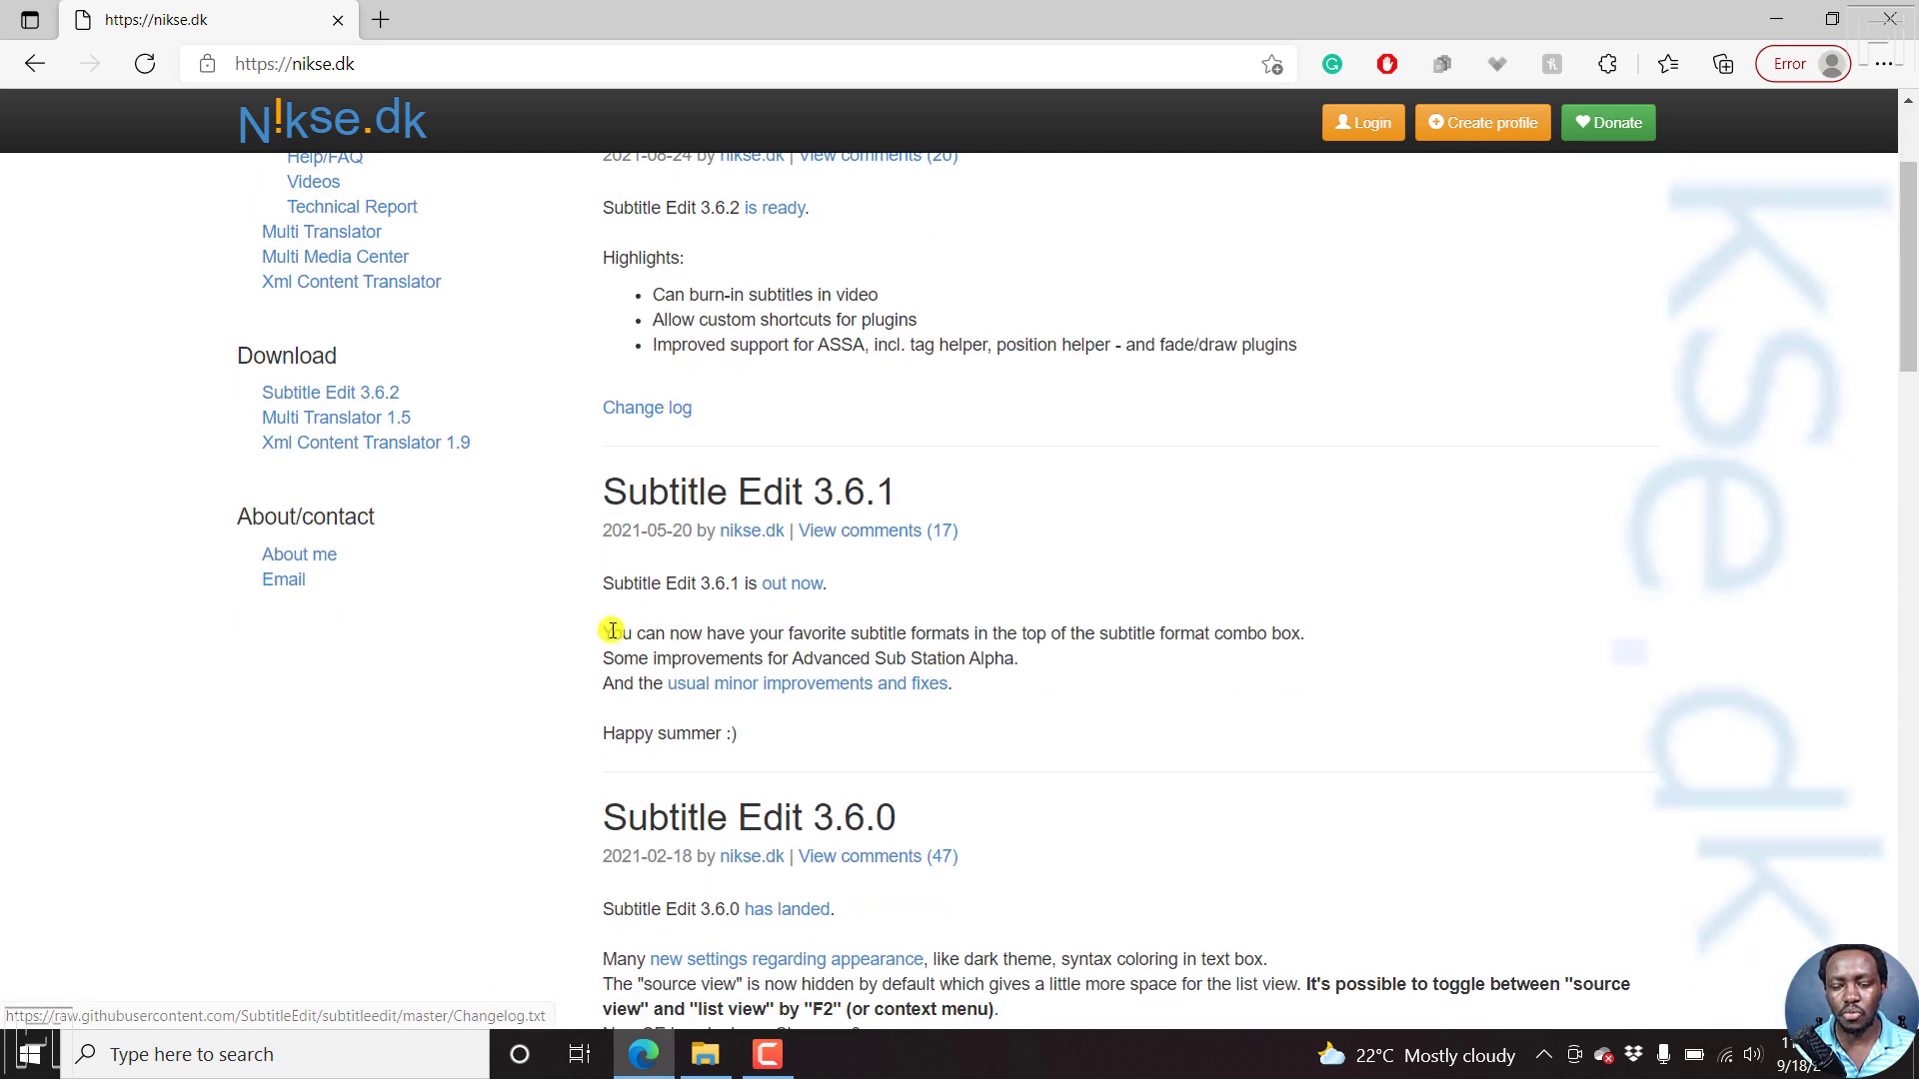
click(650, 857)
double_click(651, 857)
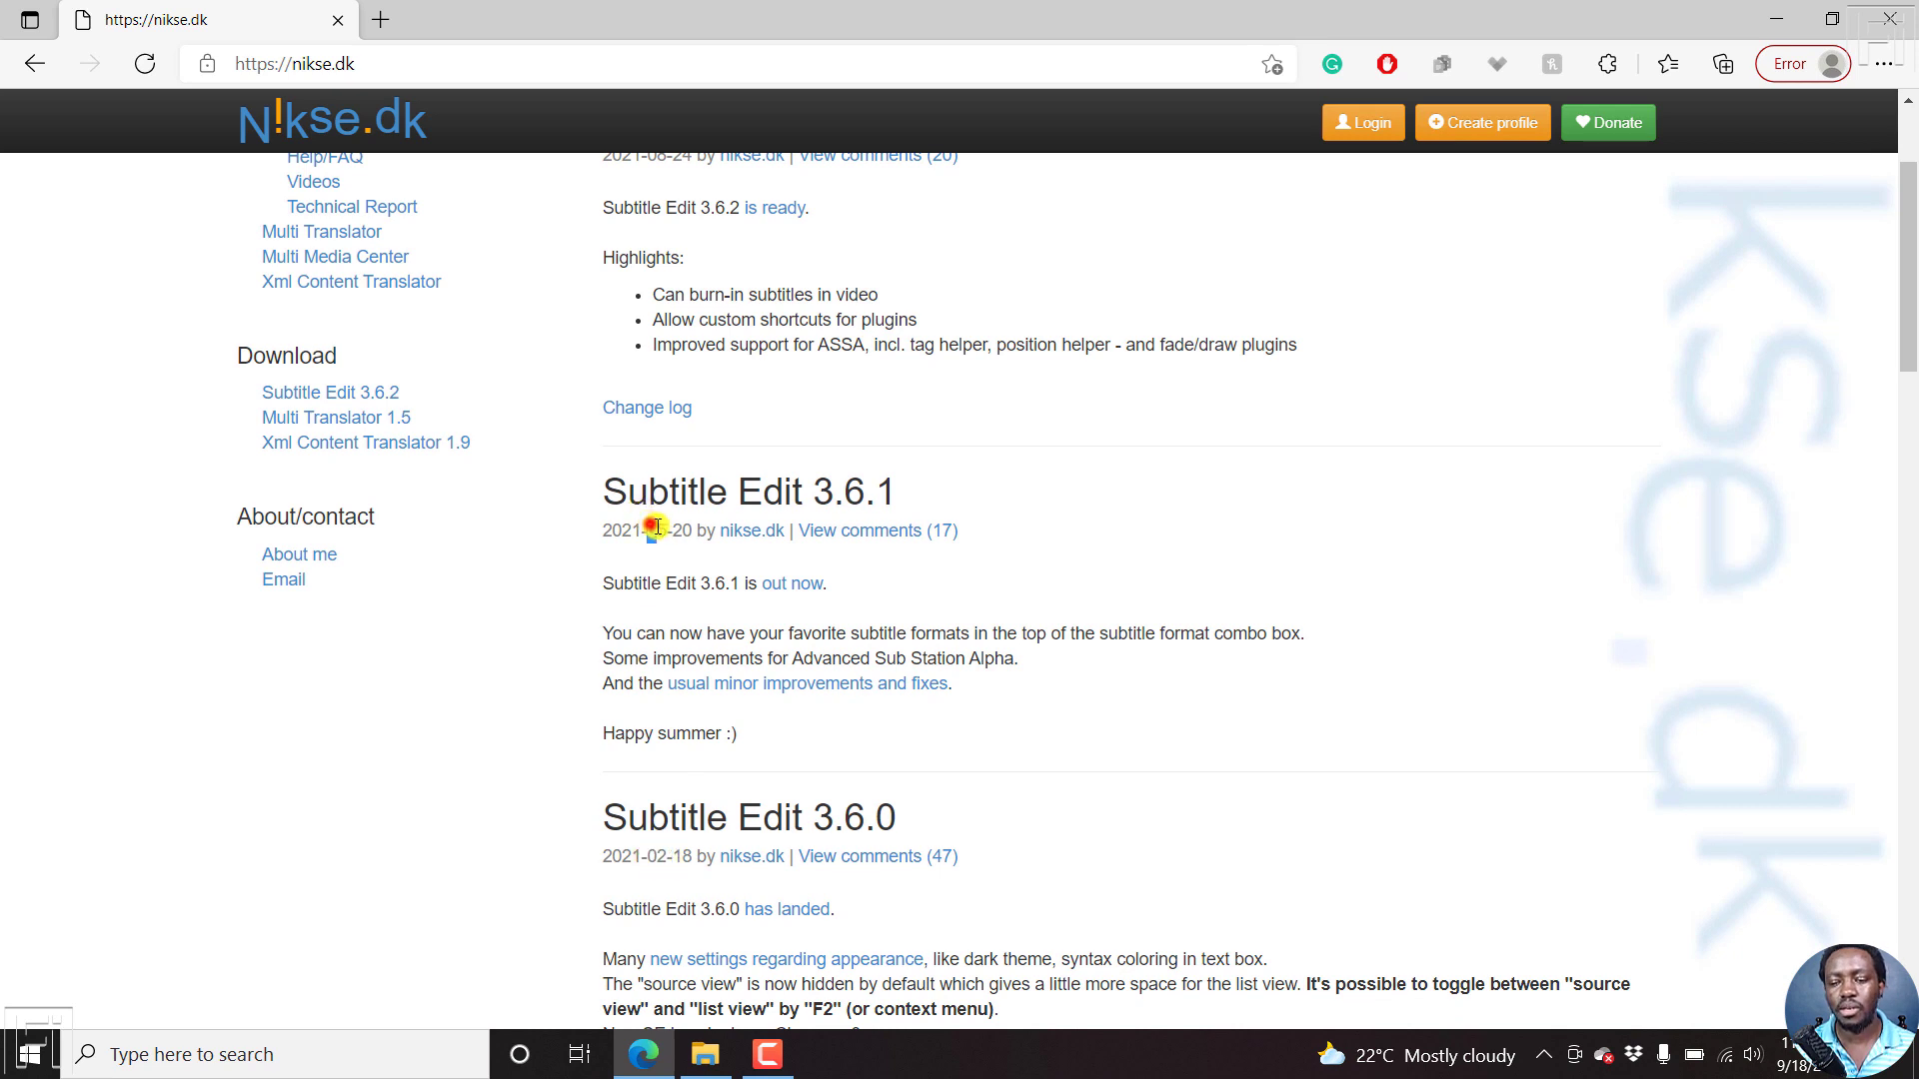
drag(645, 530, 679, 534)
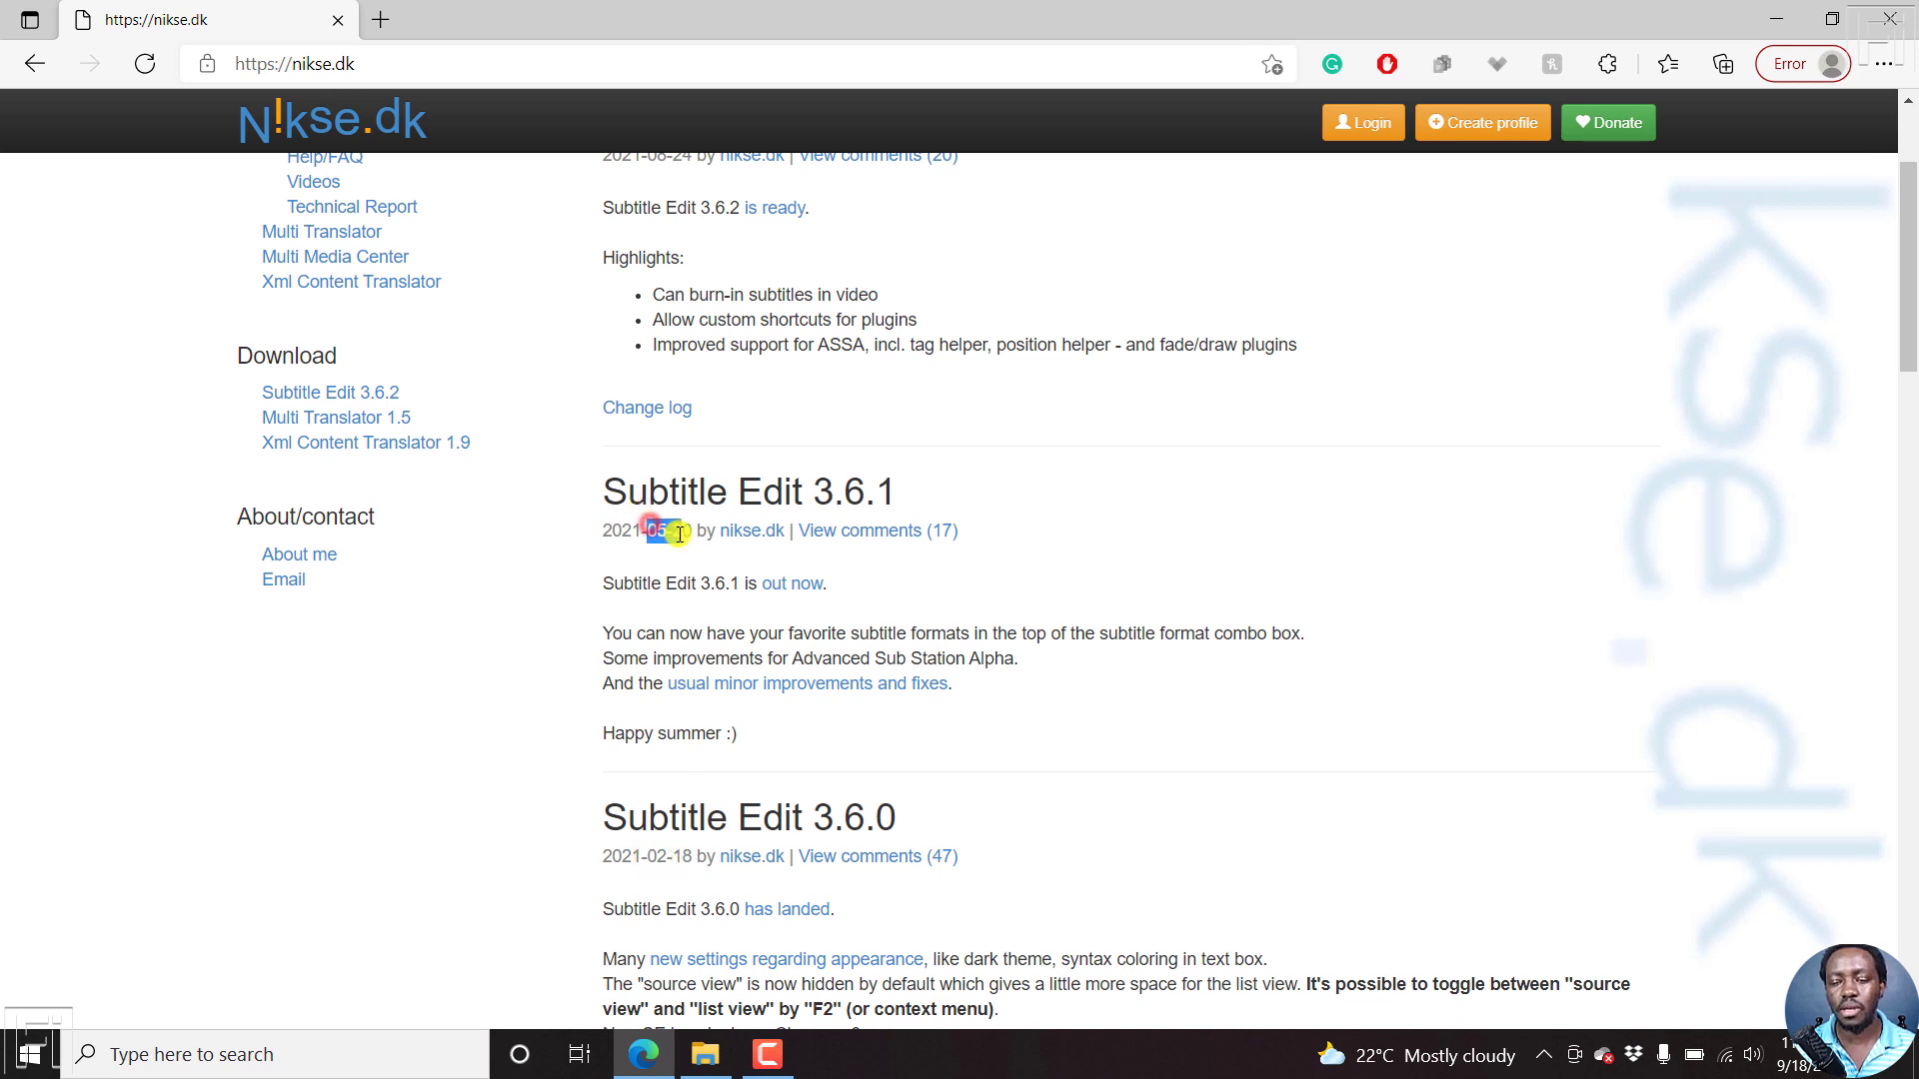
click(659, 190)
scroll(658, 179, up, 2)
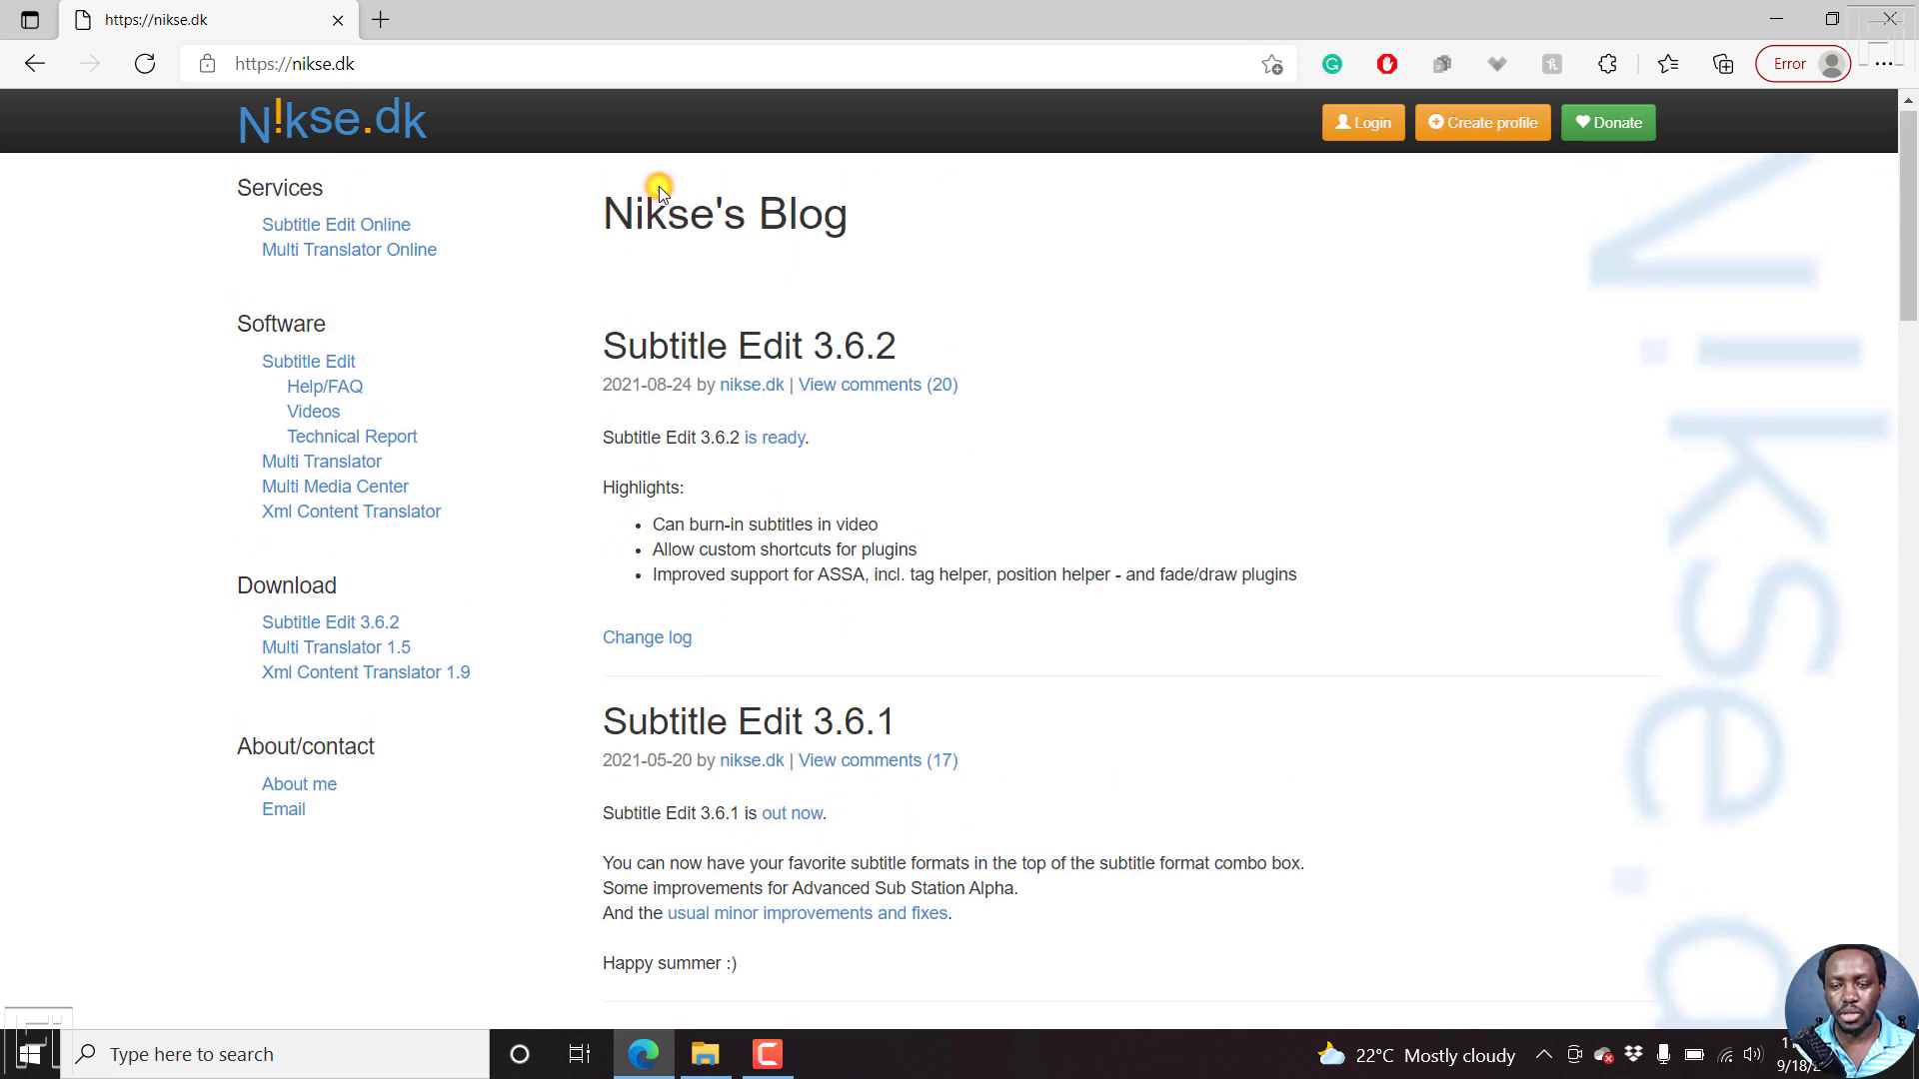
double_click(657, 392)
click(678, 342)
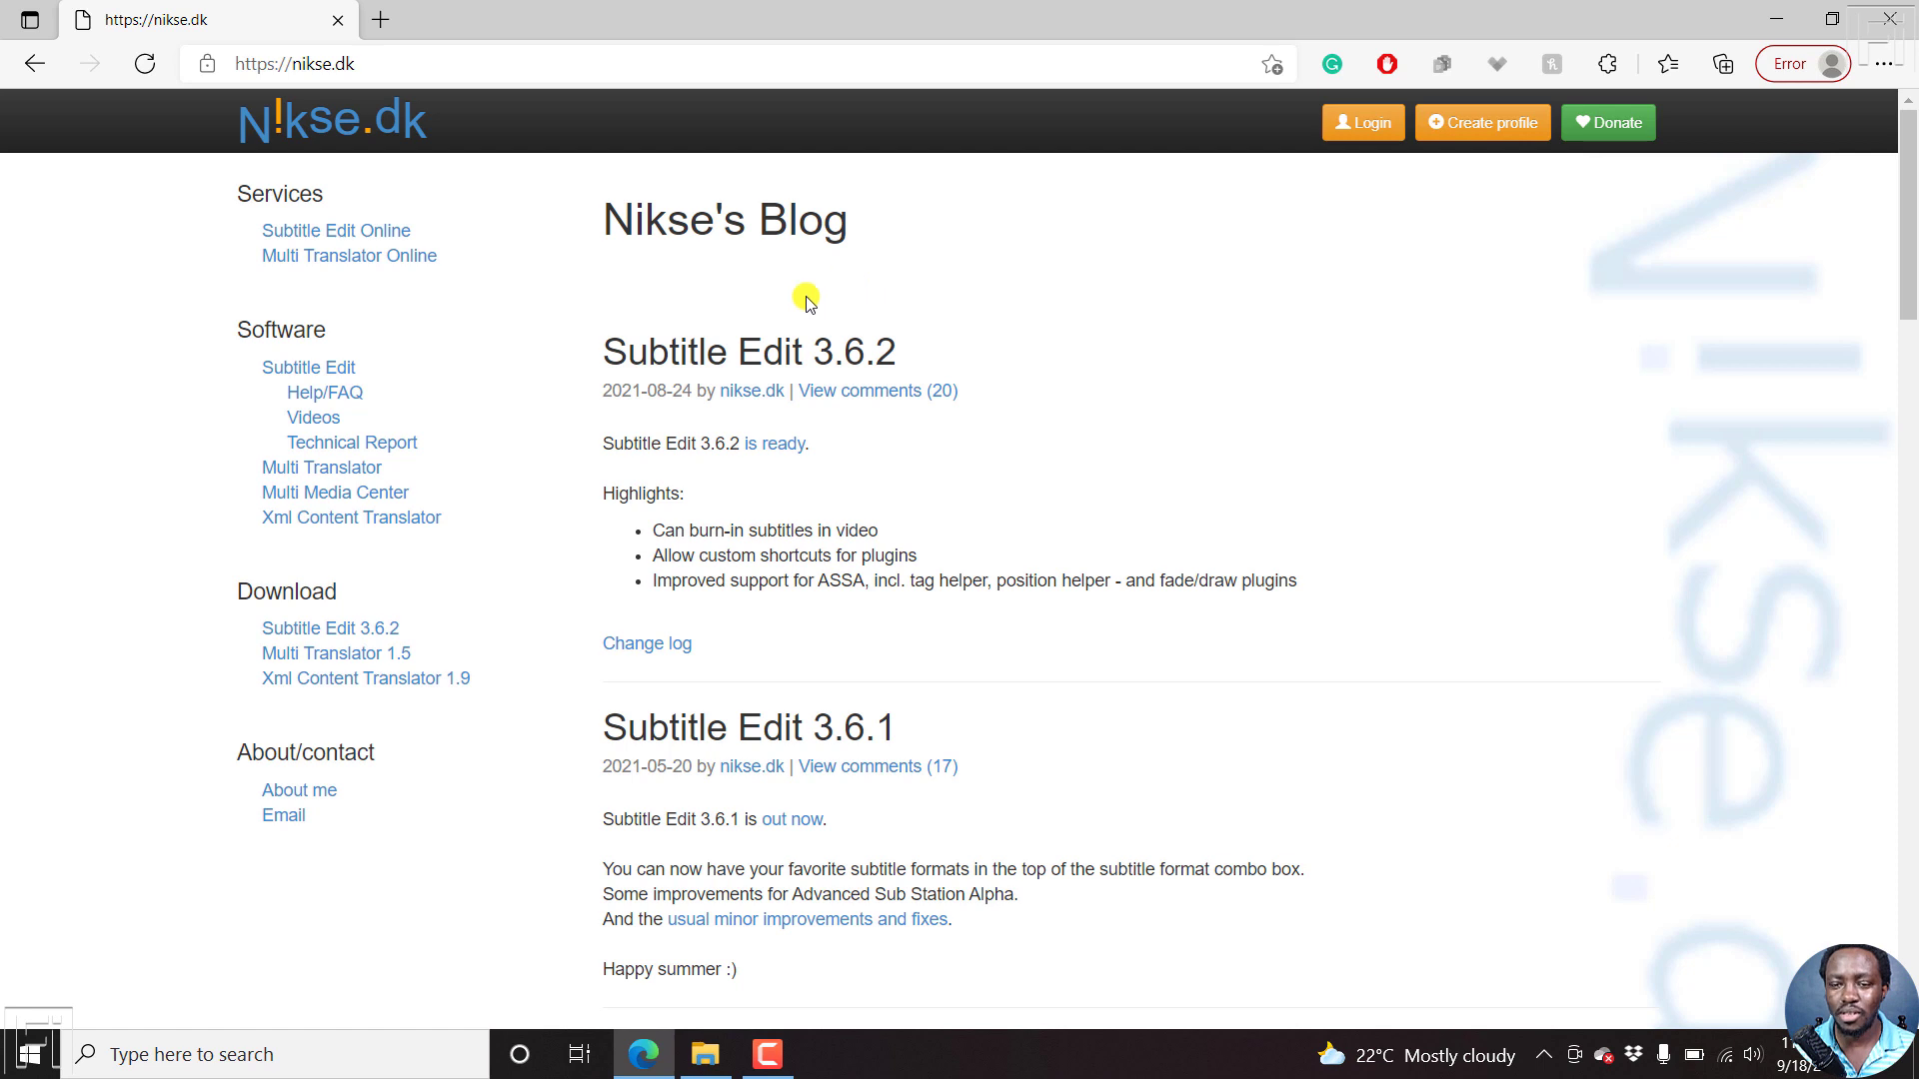
mouse_move(655, 535)
mouse_down()
mouse_move(870, 548)
mouse_move(913, 532)
mouse_up()
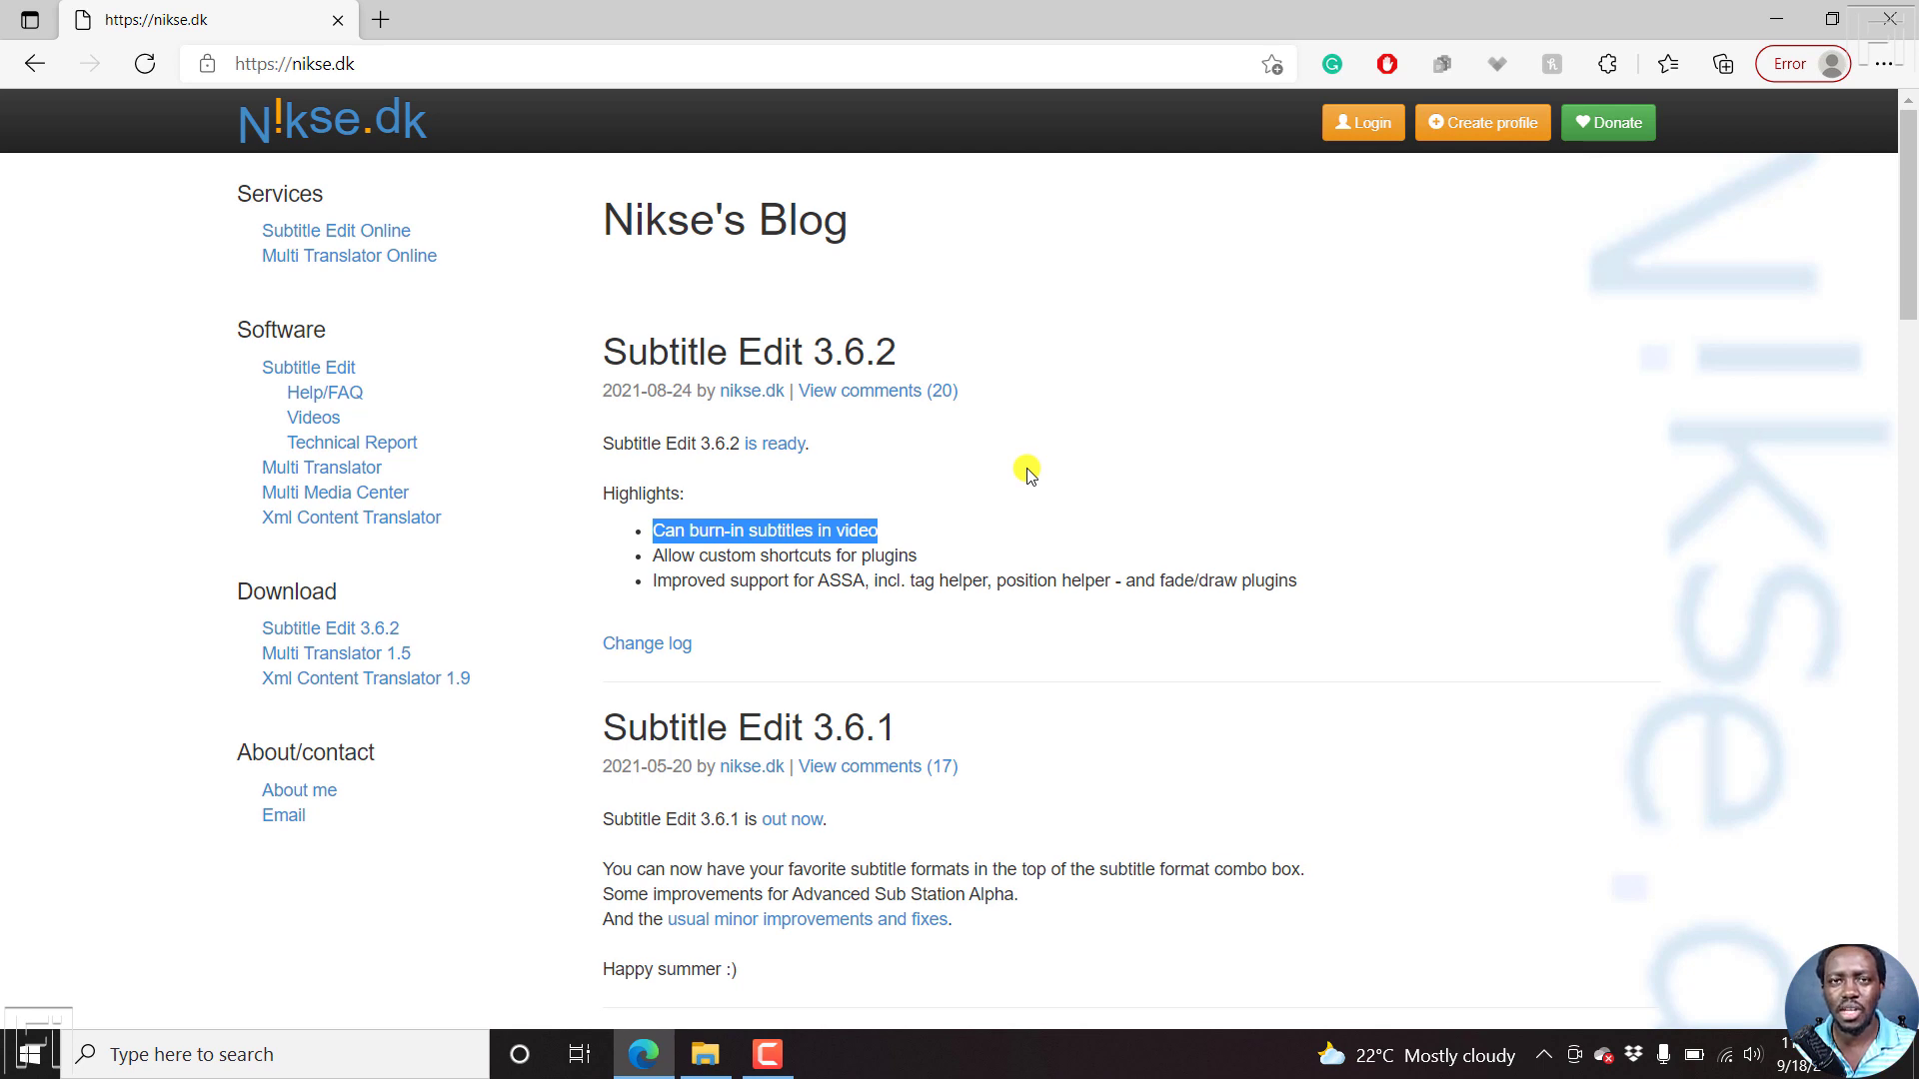
click(1233, 482)
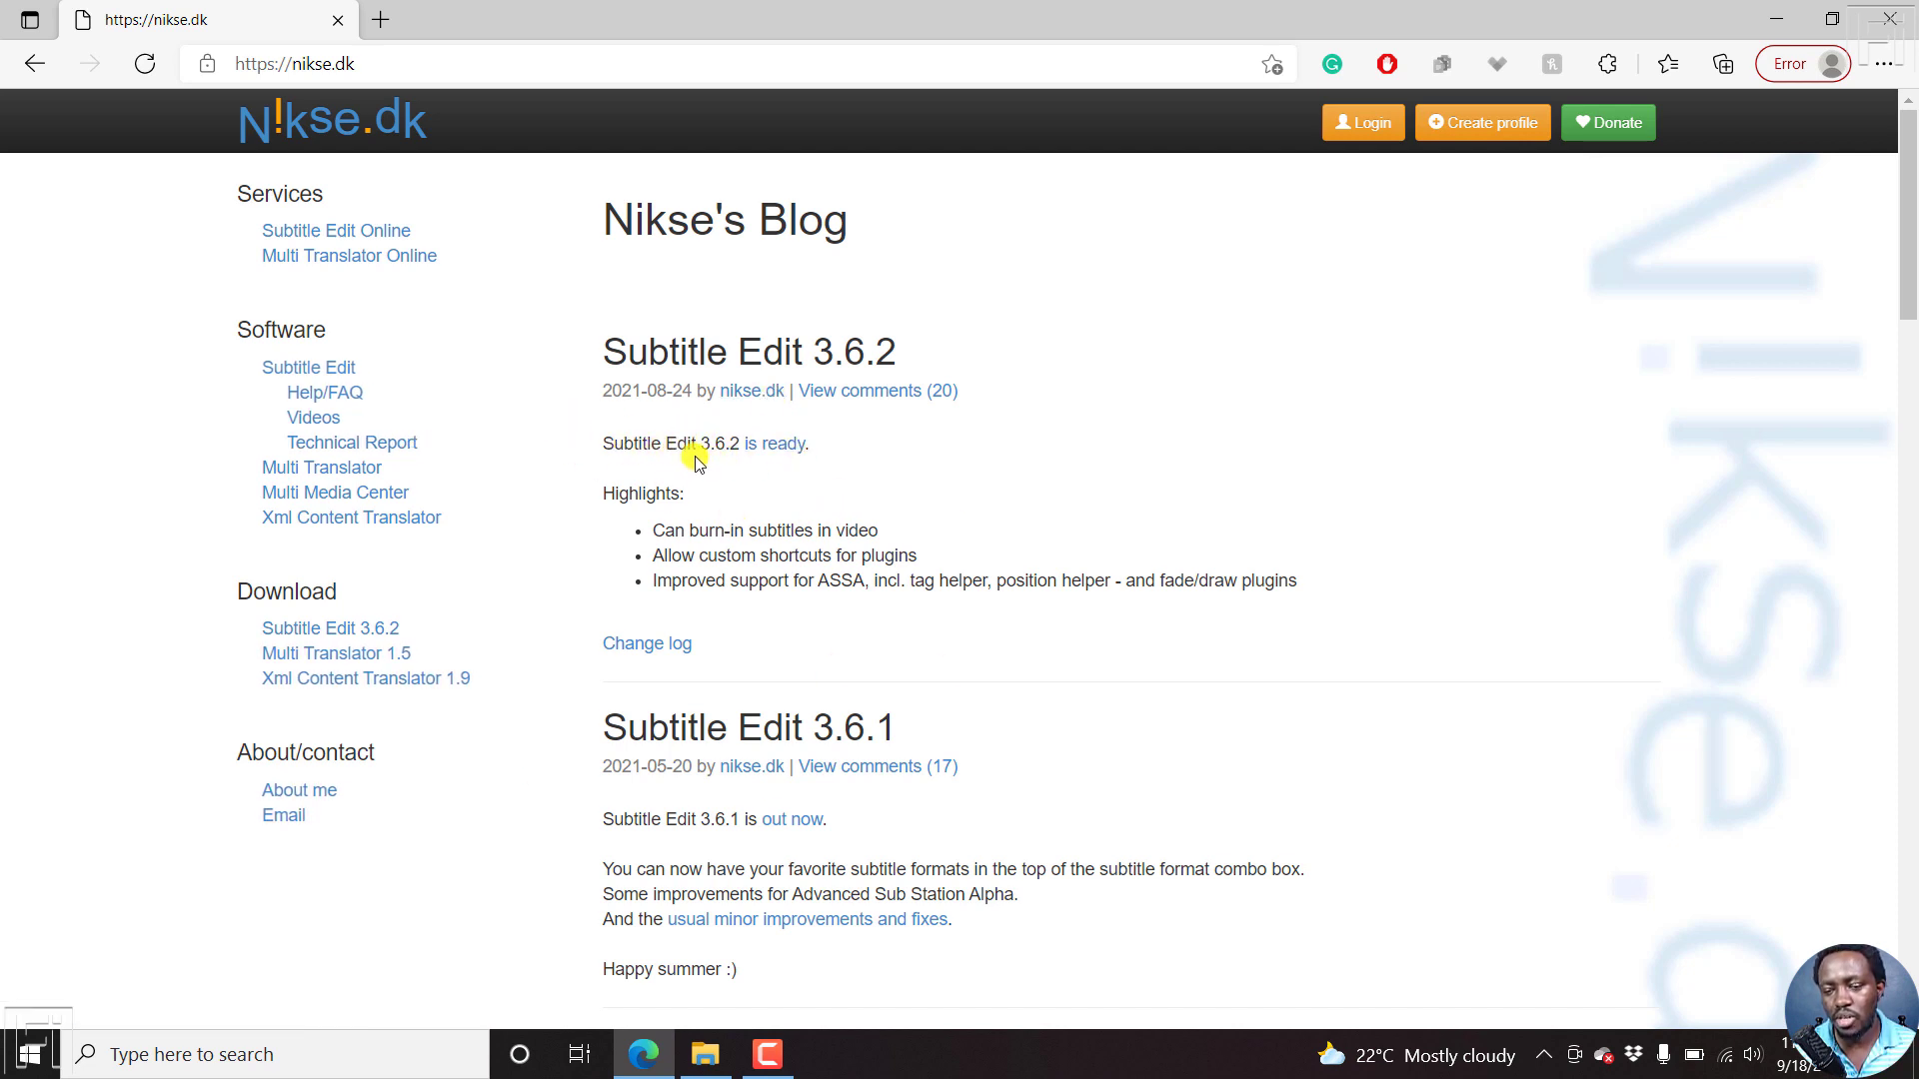
Open the Subtitle Edit 3.6.2 release page on GitHub and download SubtitleEditBeta.zip from its assets.
click(770, 449)
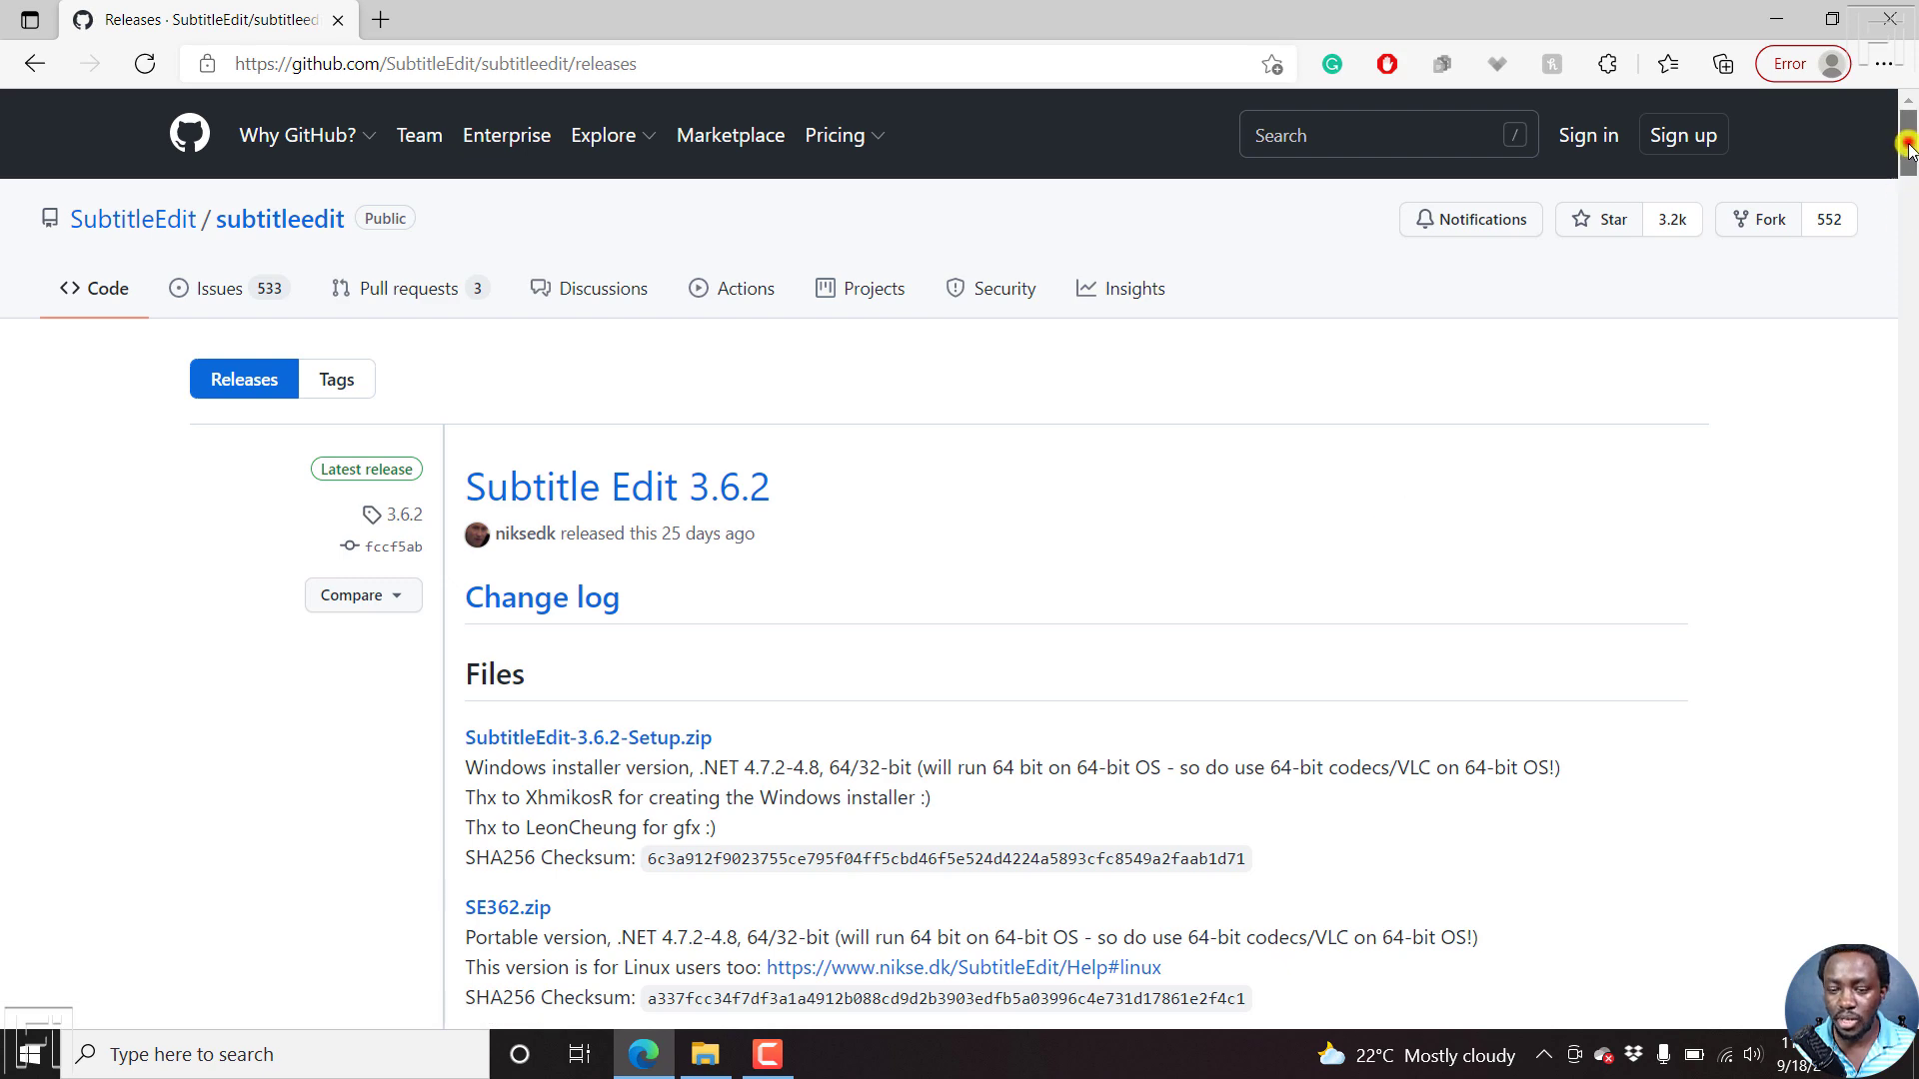
drag(1907, 139, 1907, 180)
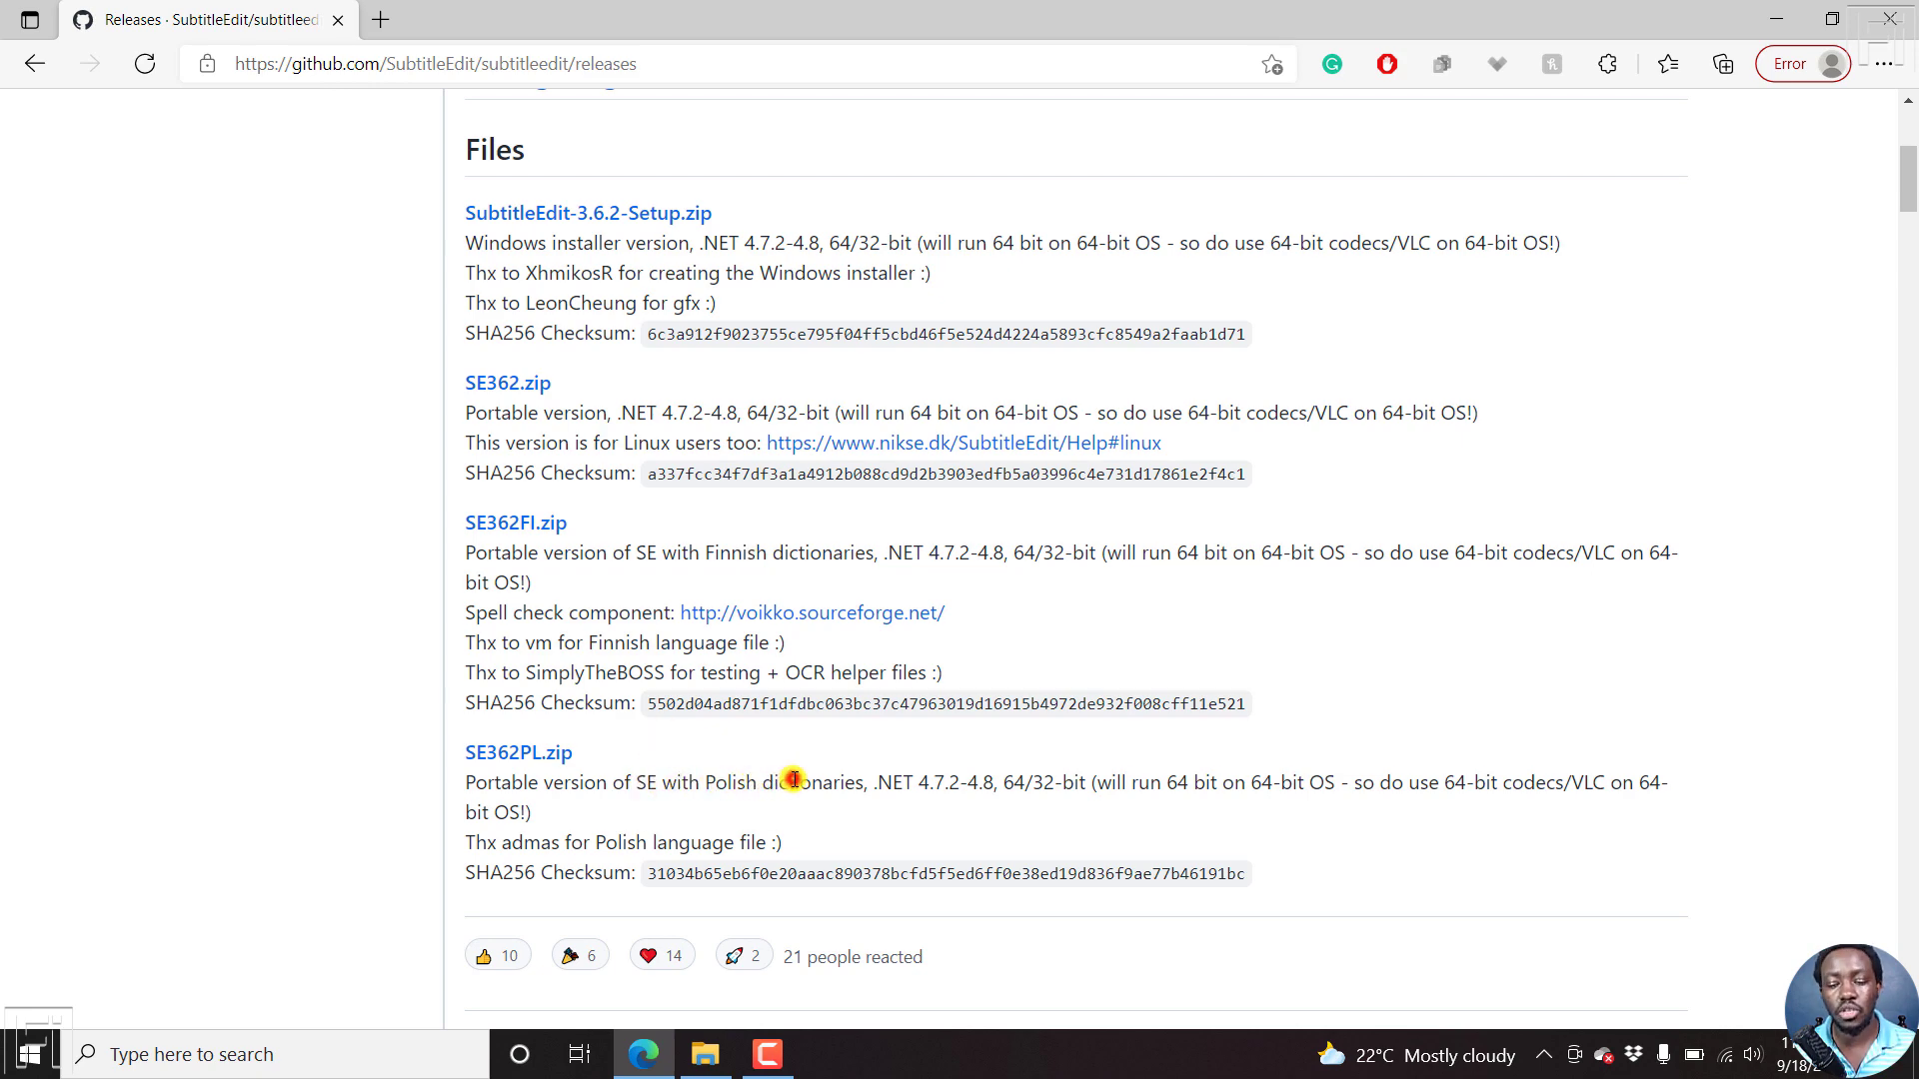
scroll(786, 780, down, 3)
scroll(793, 778, down, 5)
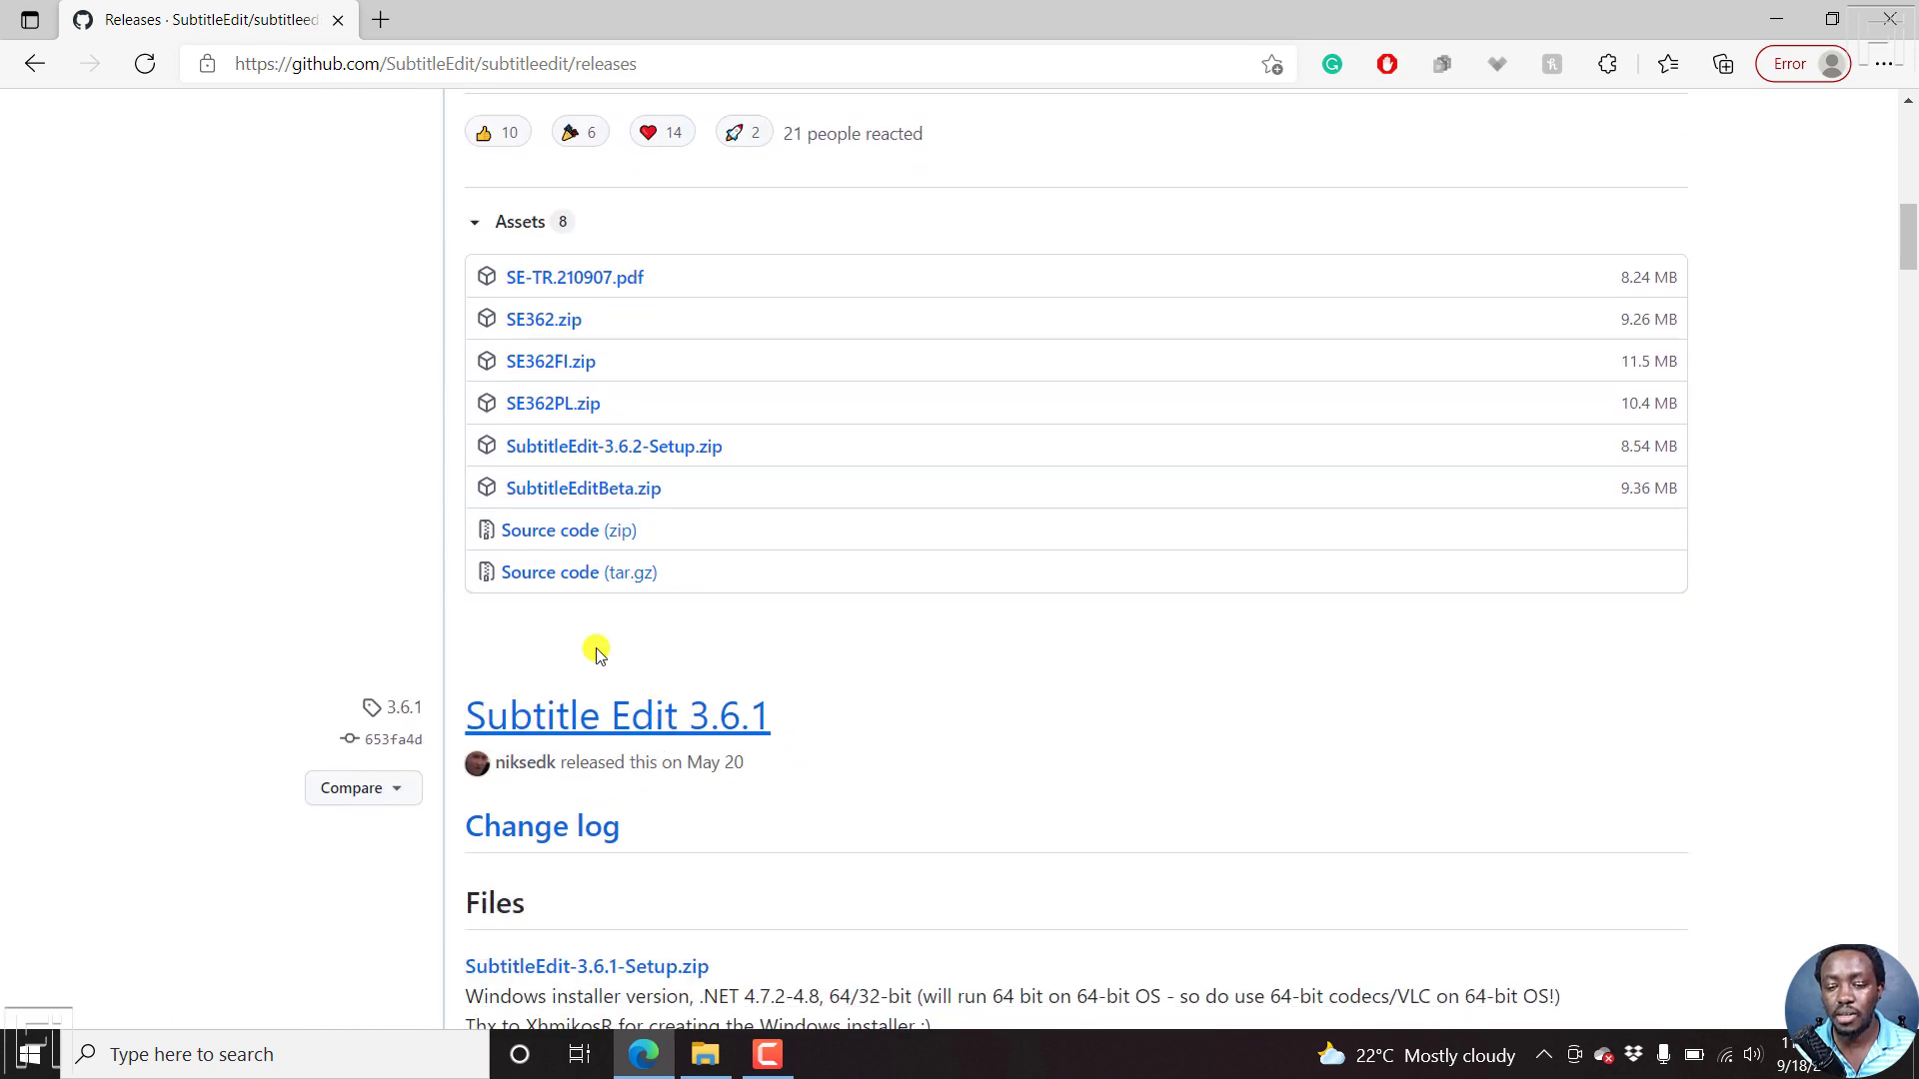
click(570, 489)
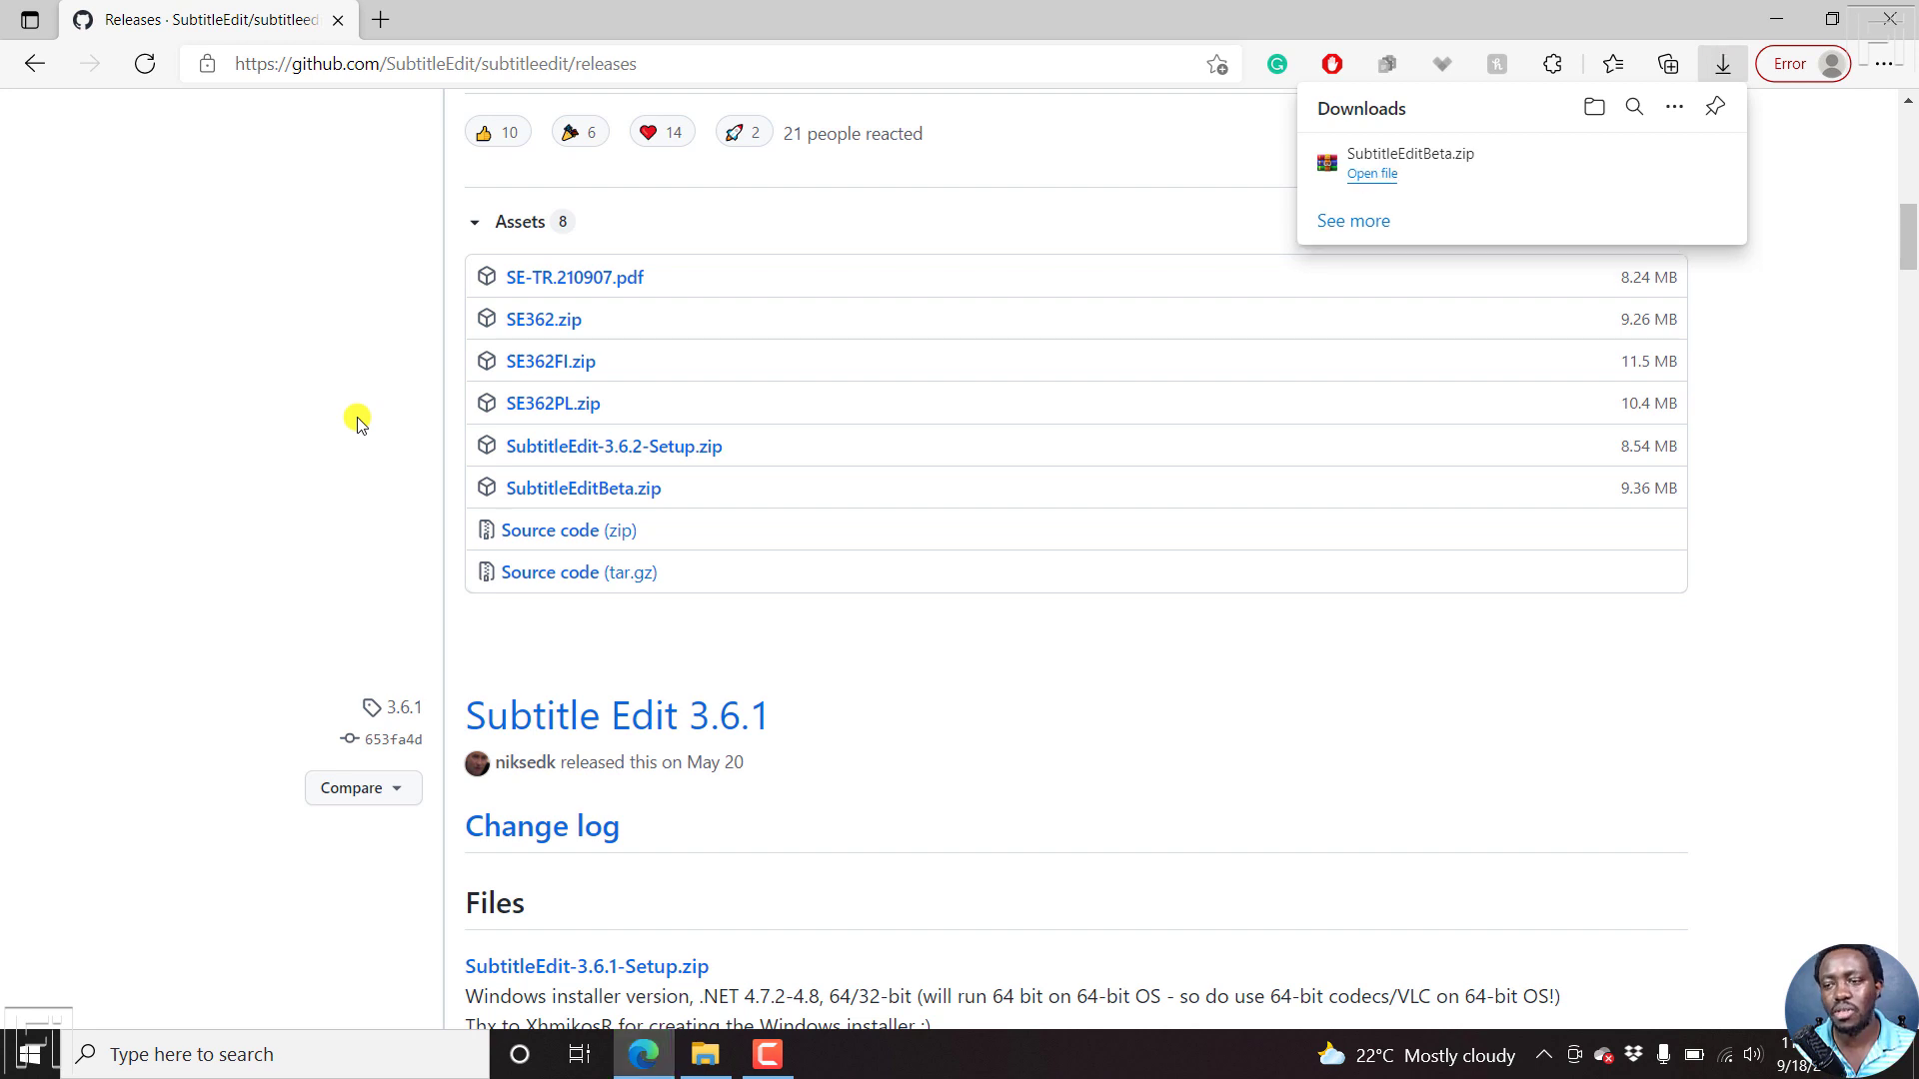
In File Explorer, move the SubtitleEditBeta archive from Downloads to the "Make Semi-Transparent Background for Subtitles" folder.
click(716, 1064)
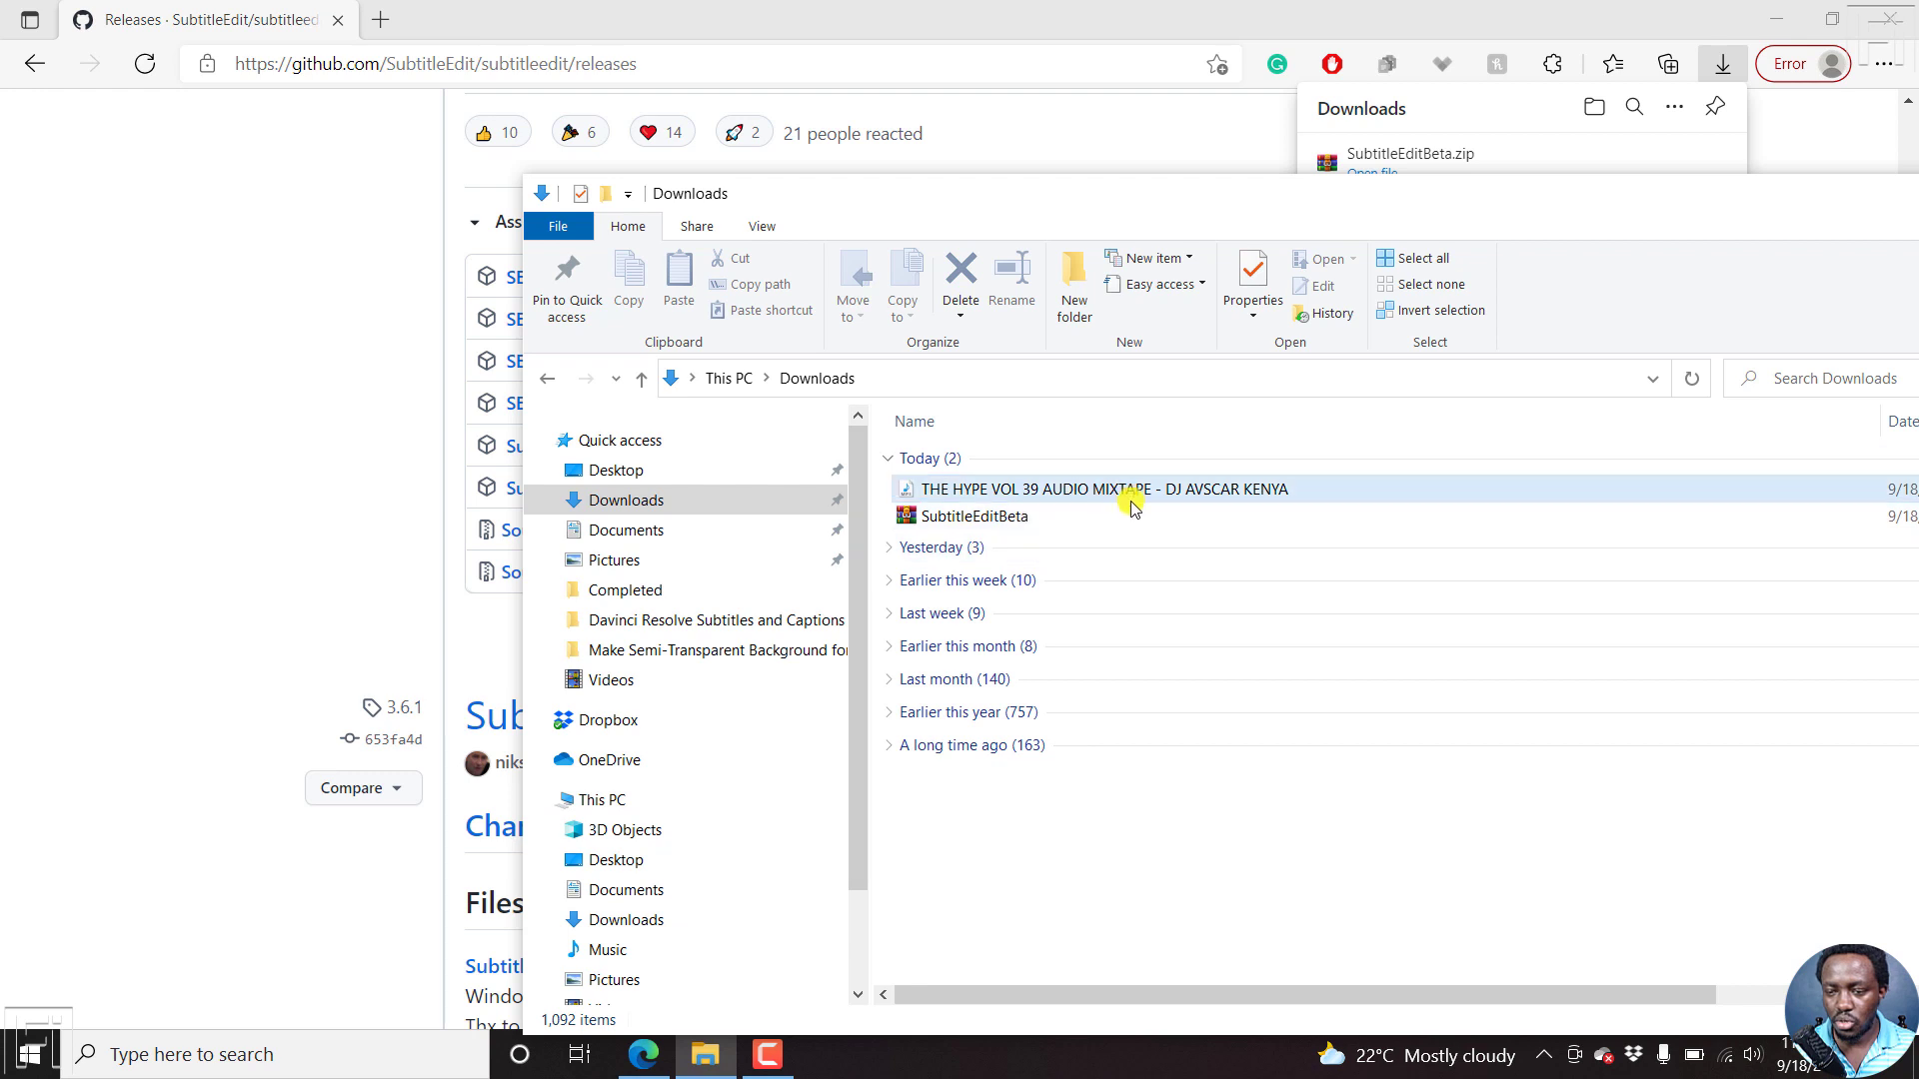
click(1691, 378)
click(974, 491)
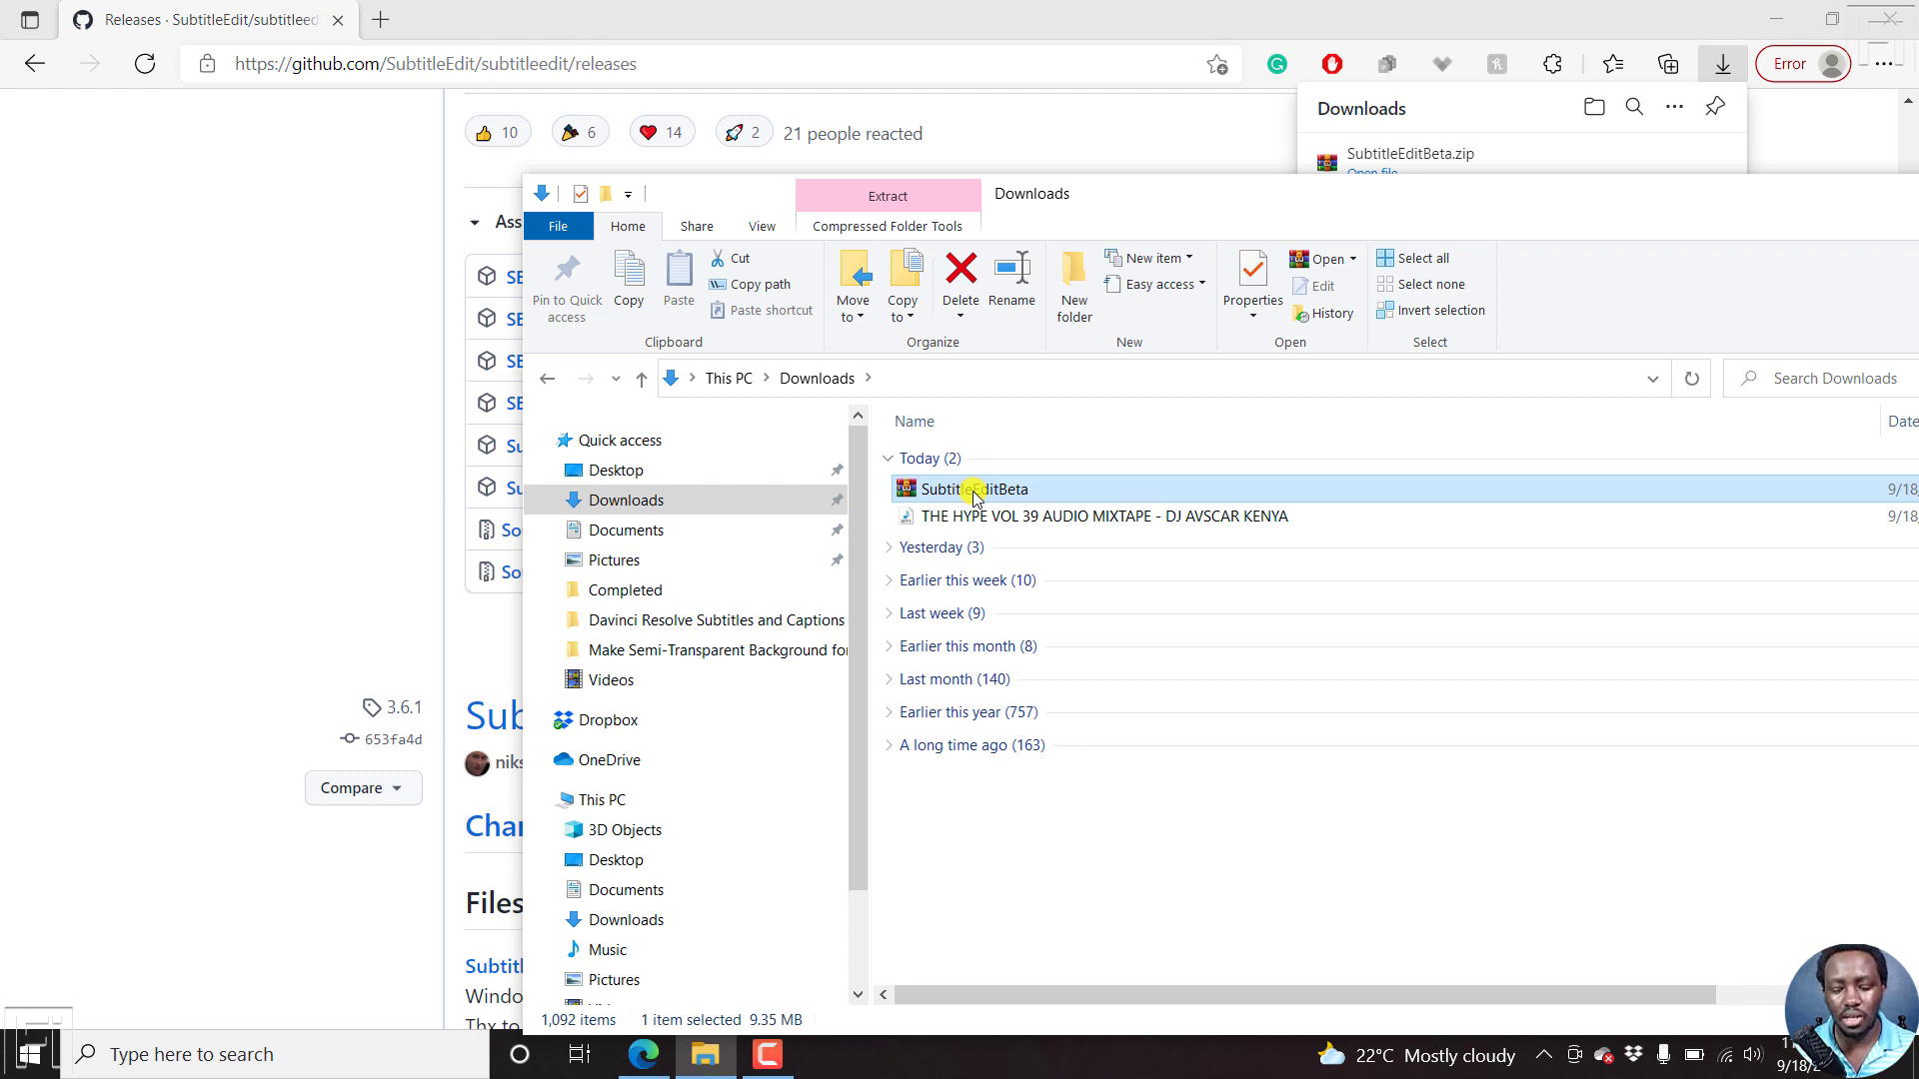
key(ctrl+x)
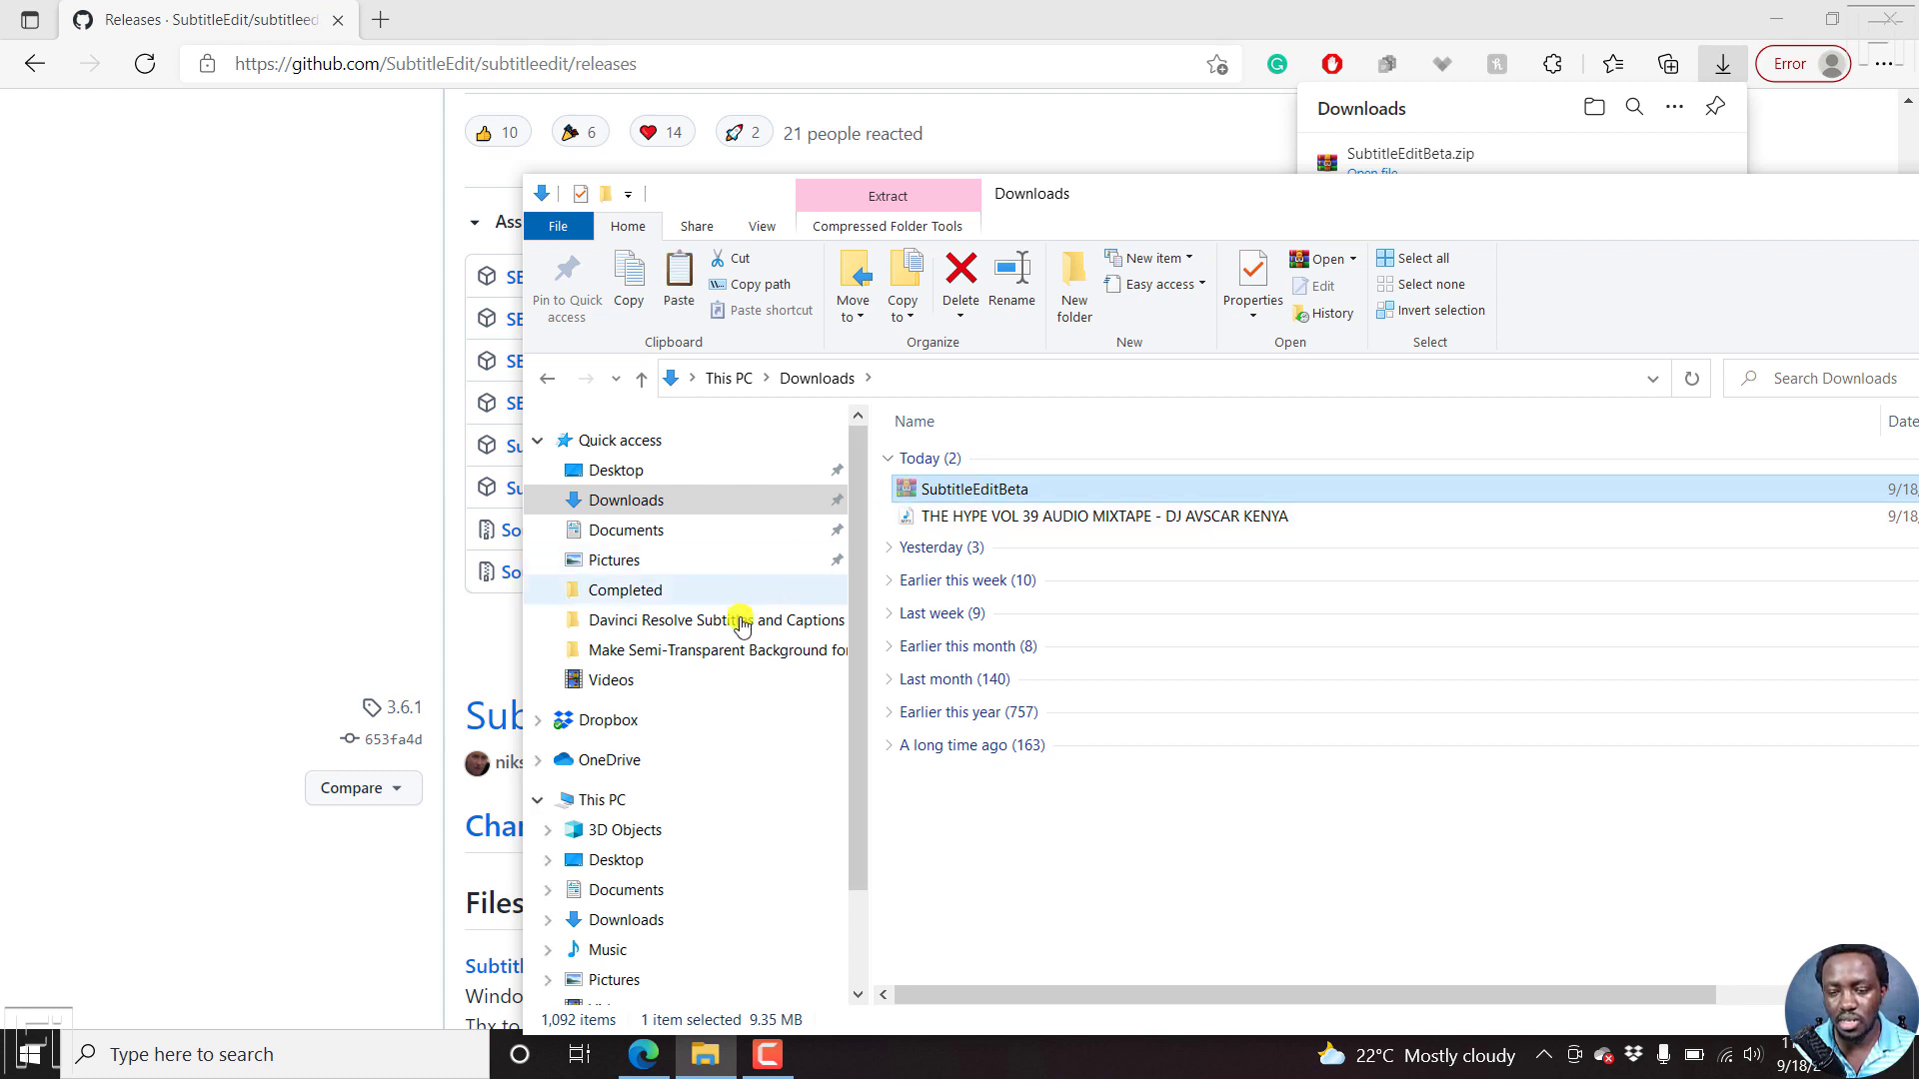
click(720, 652)
click(1221, 619)
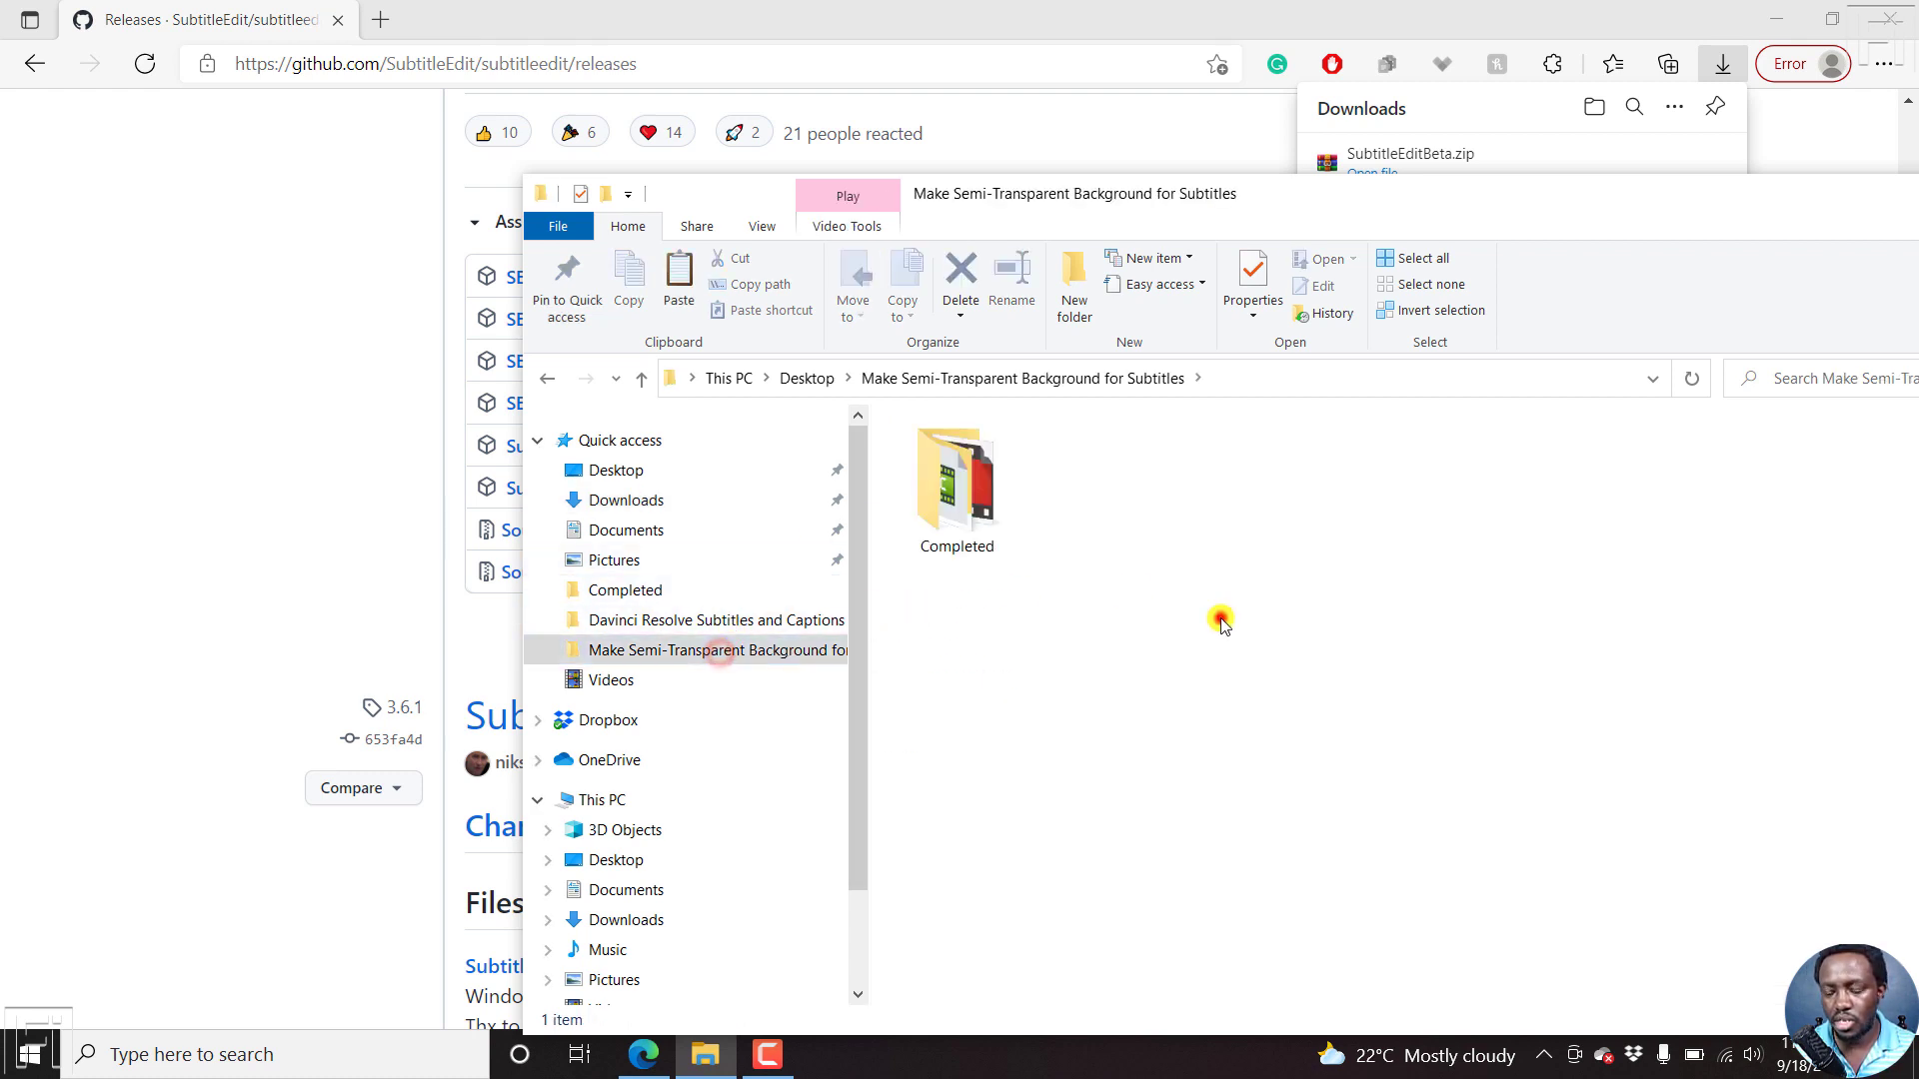
key(ctrl+v)
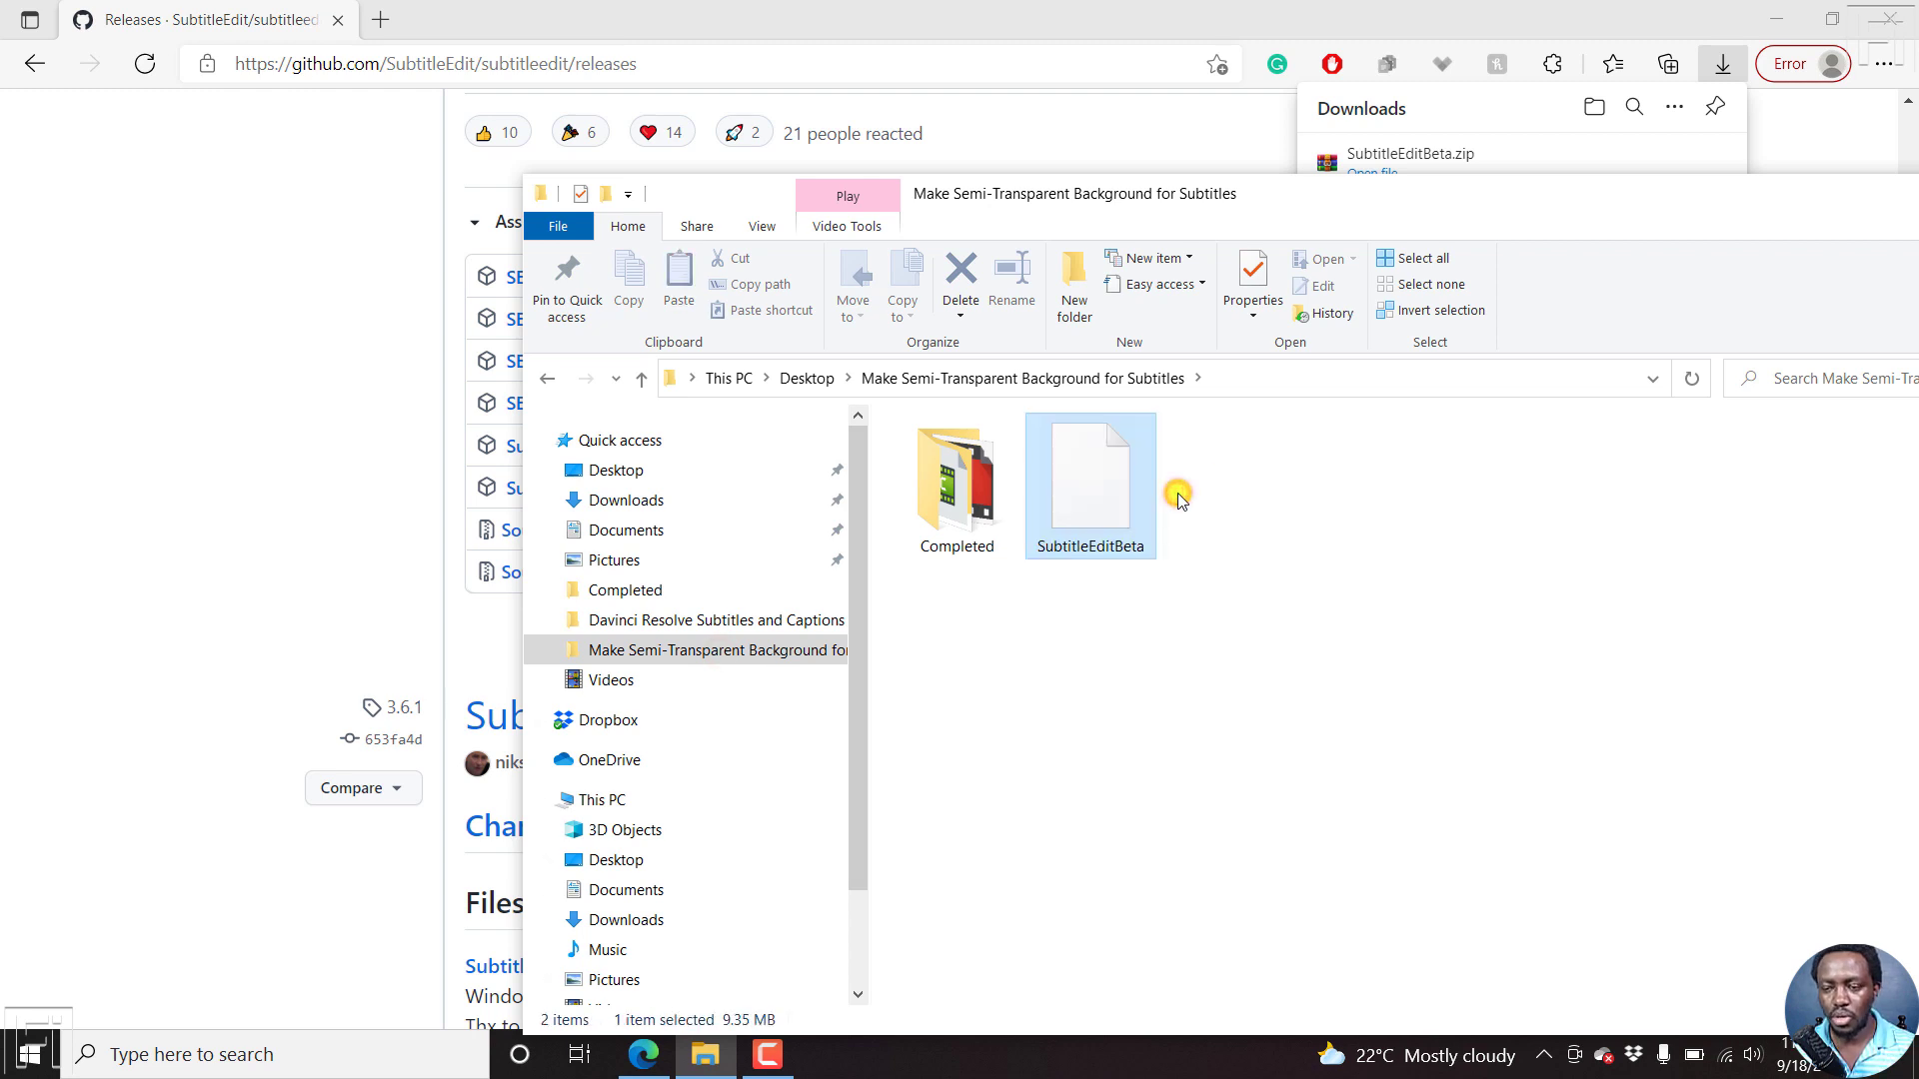
Extract the SubtitleEditBeta archive directly into its current folder and reposition the window to show the extracted files.
right_click(1096, 470)
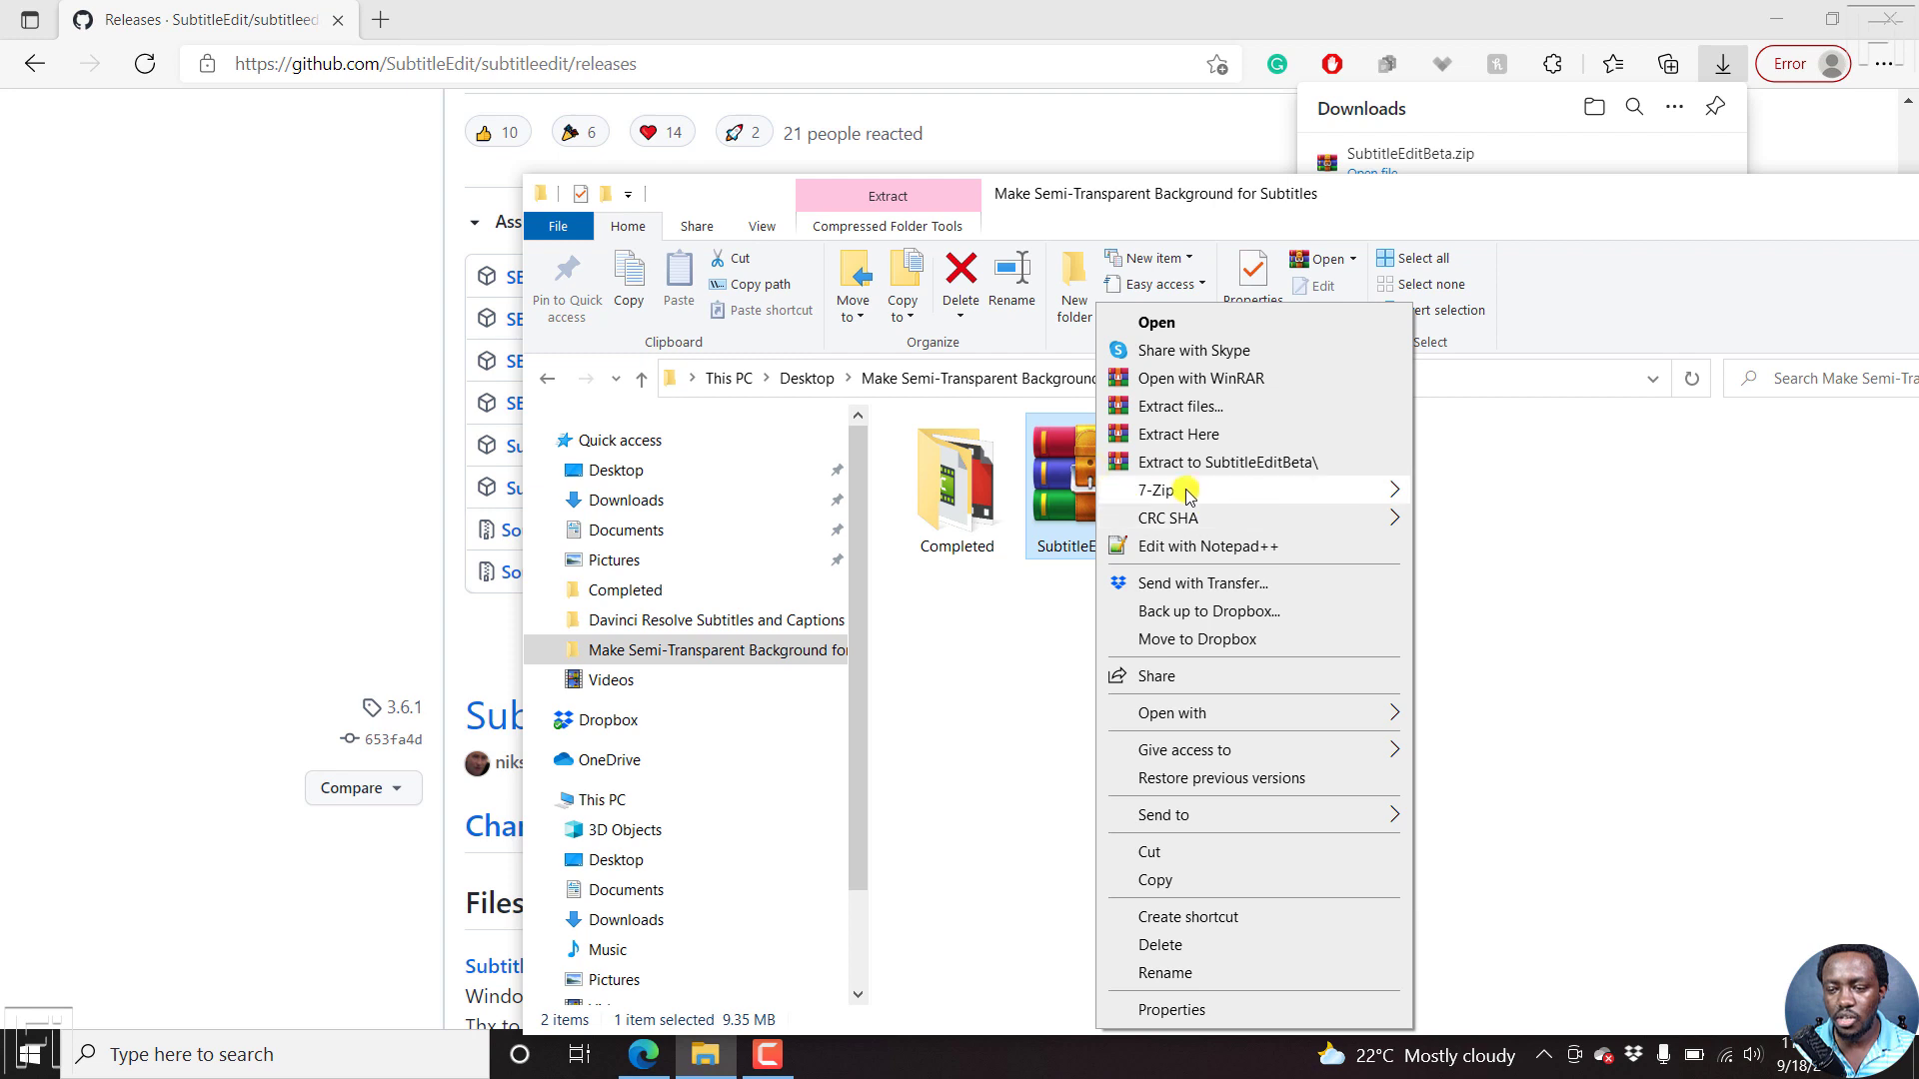
mouse_move(1189, 494)
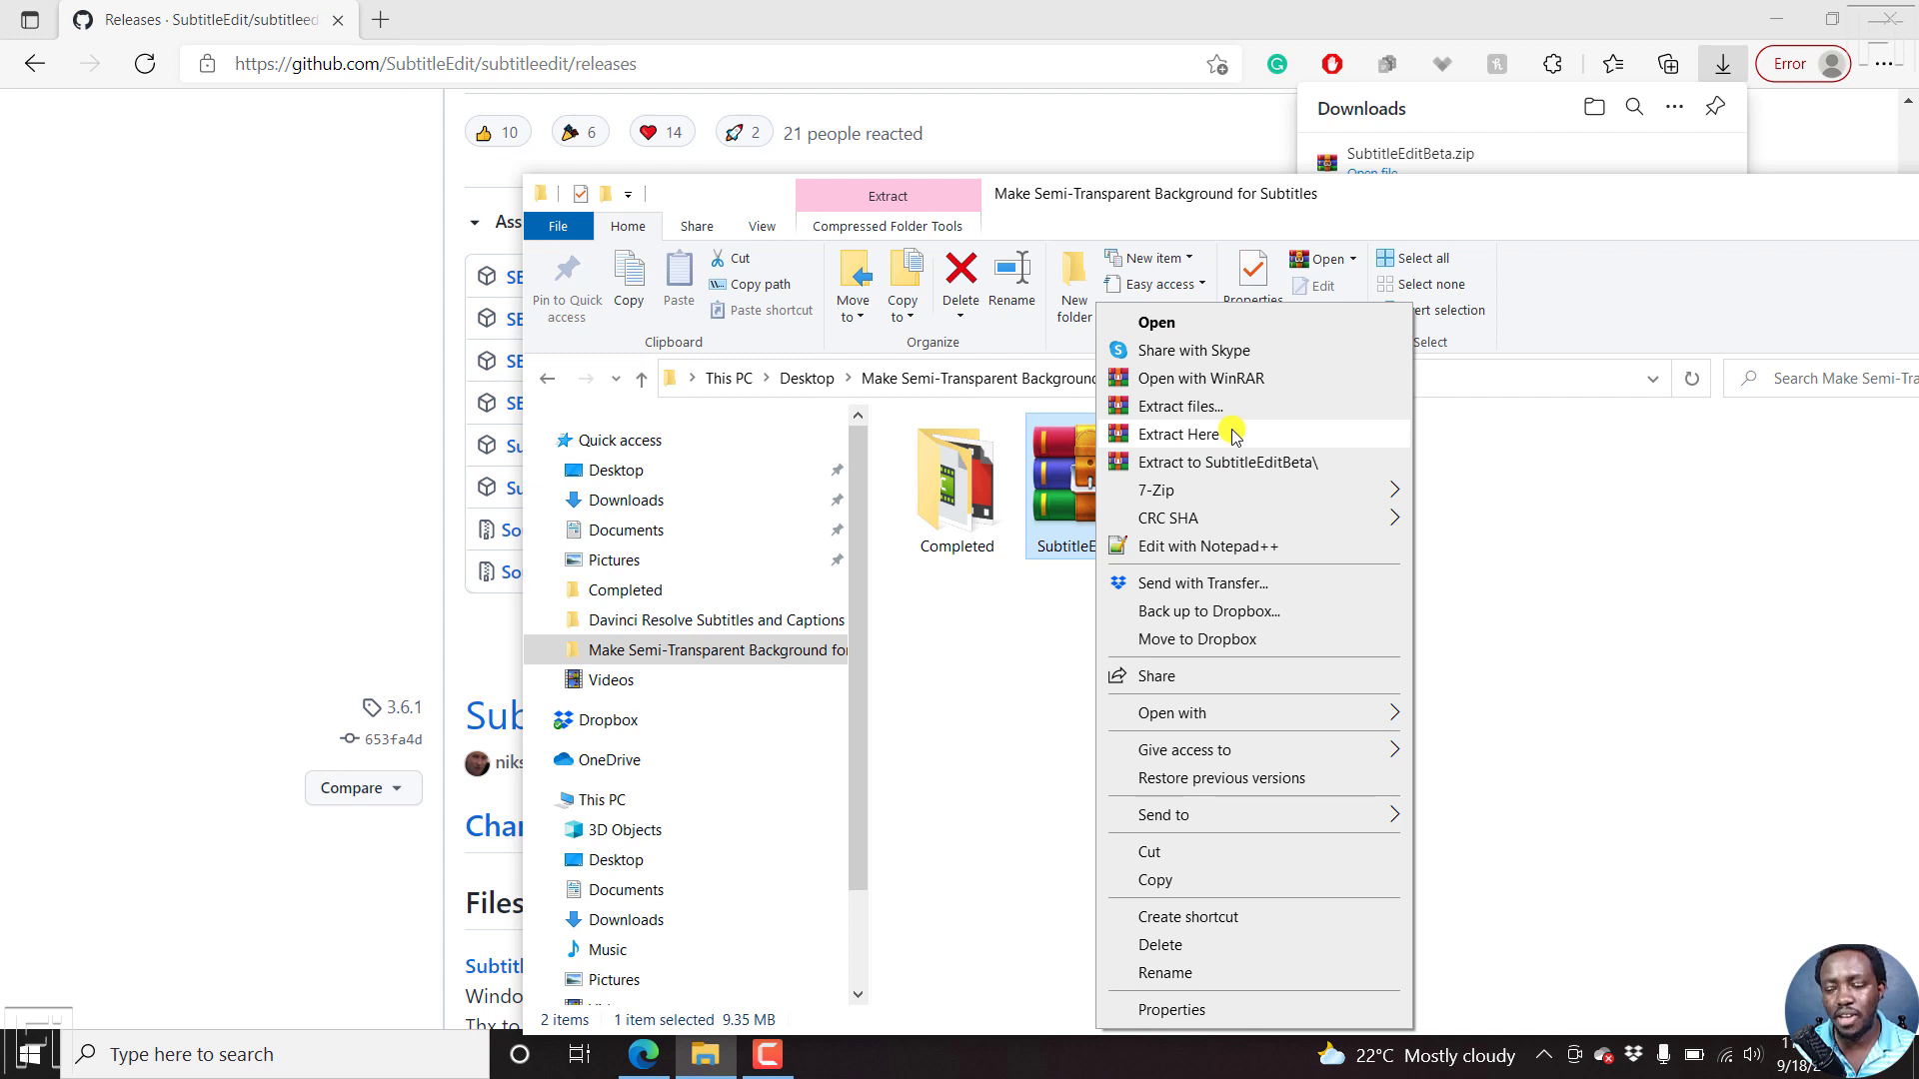
click(1268, 436)
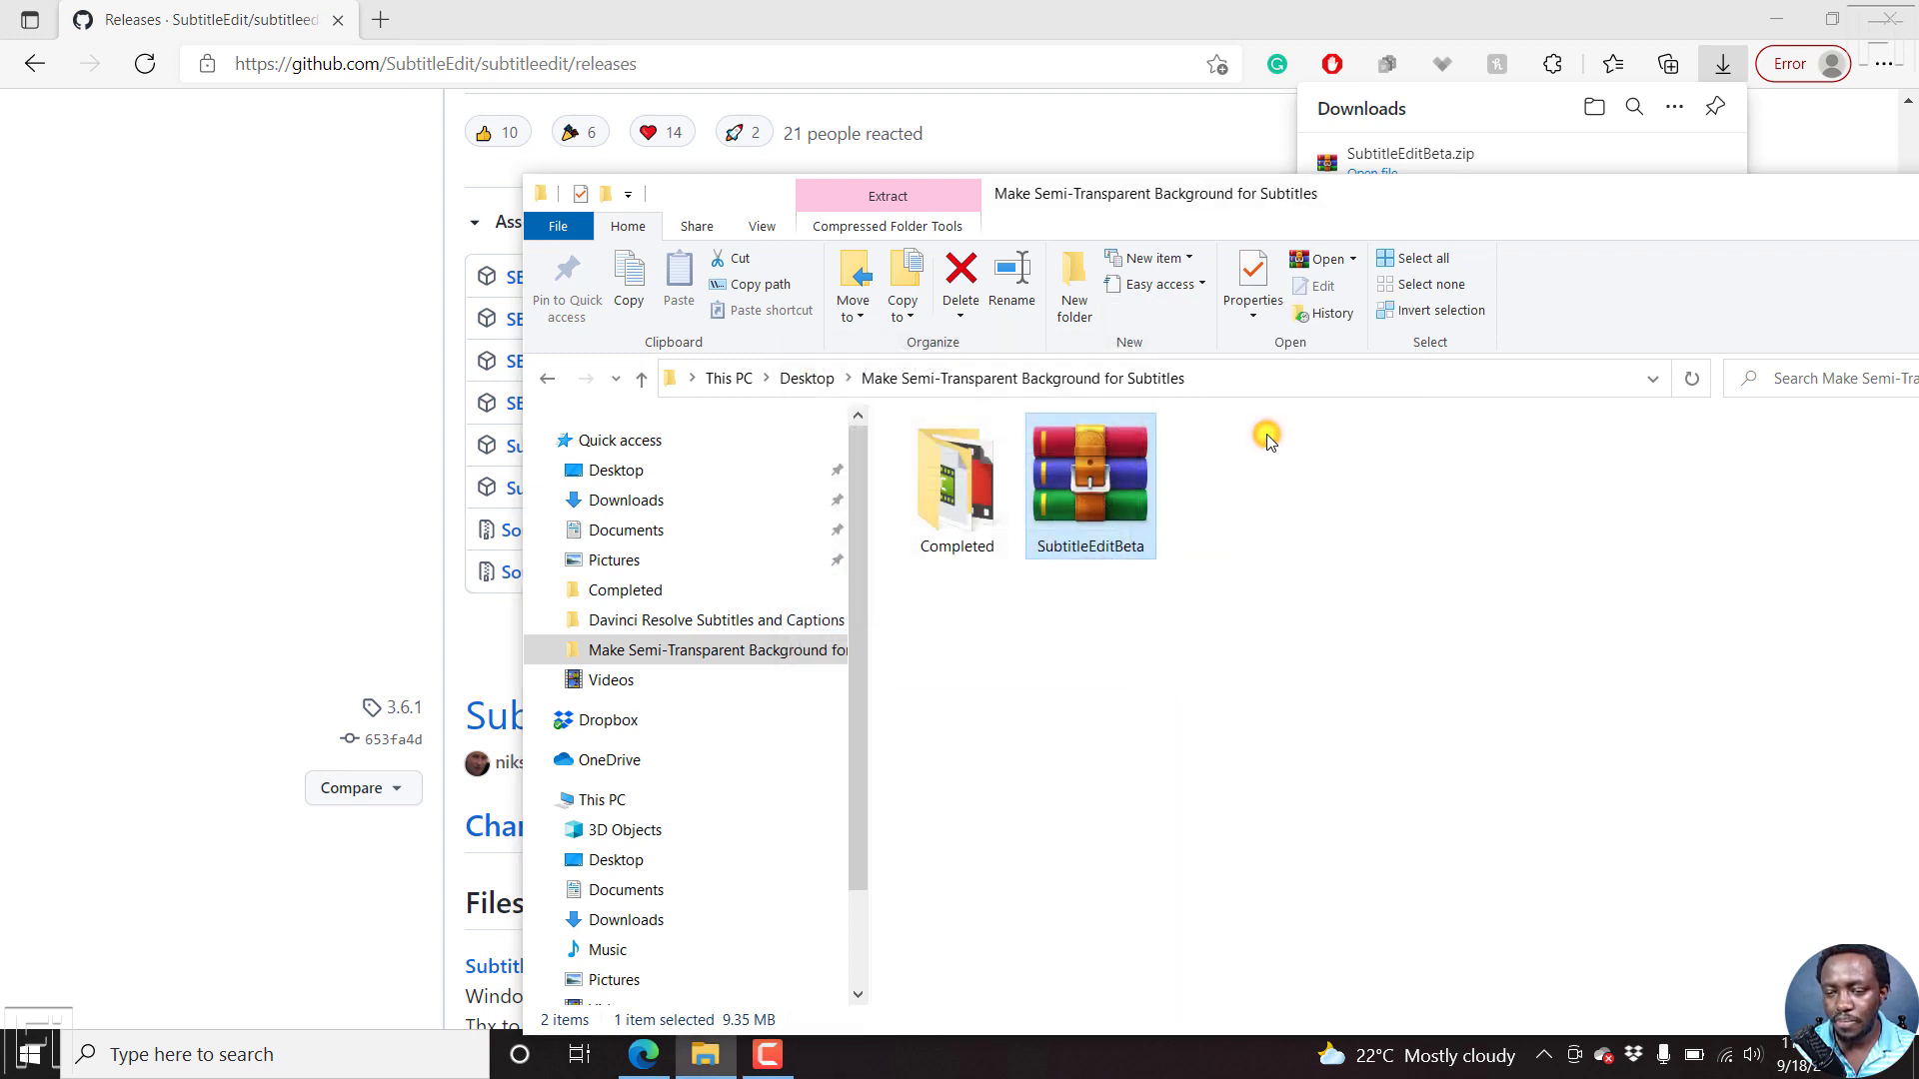
drag(1290, 197, 958, 121)
click(996, 760)
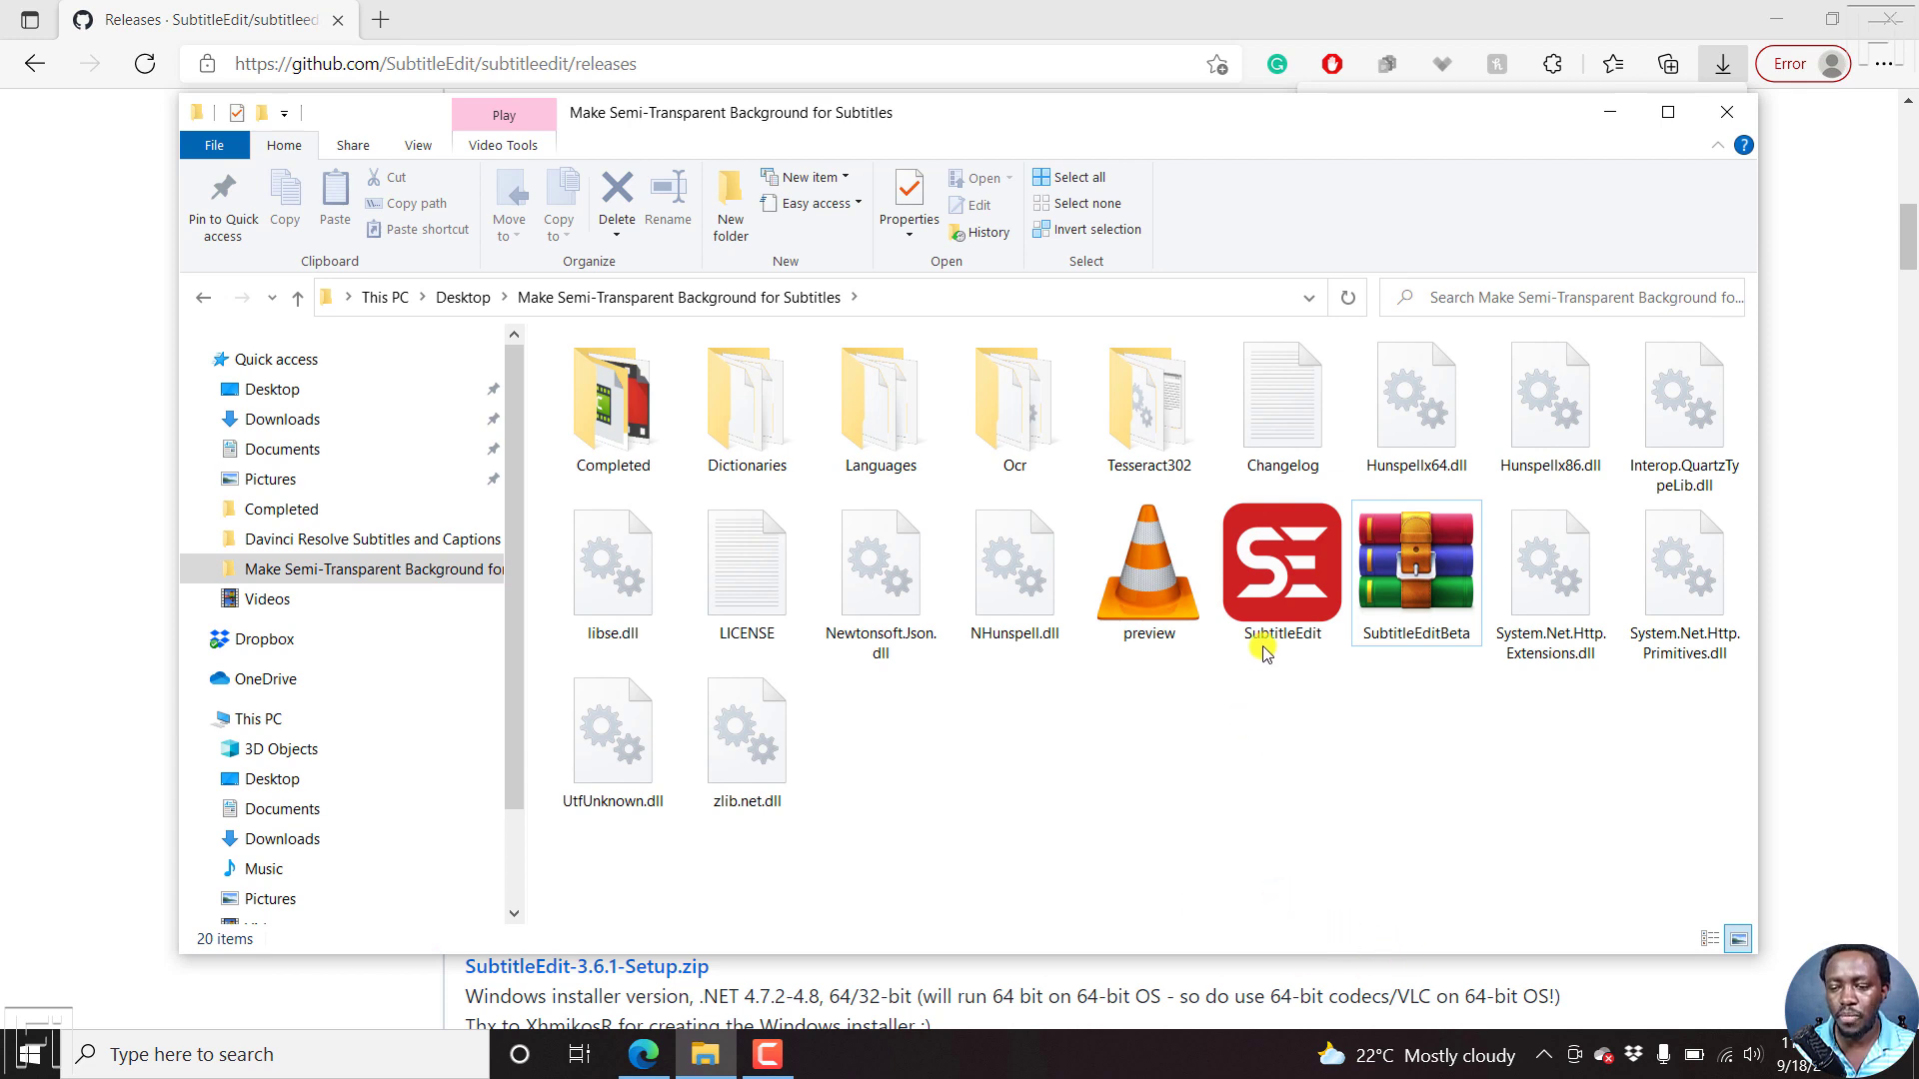
Launch the extracted SubtitleEdit program, maximize its window and check for updates.
double_click(1291, 581)
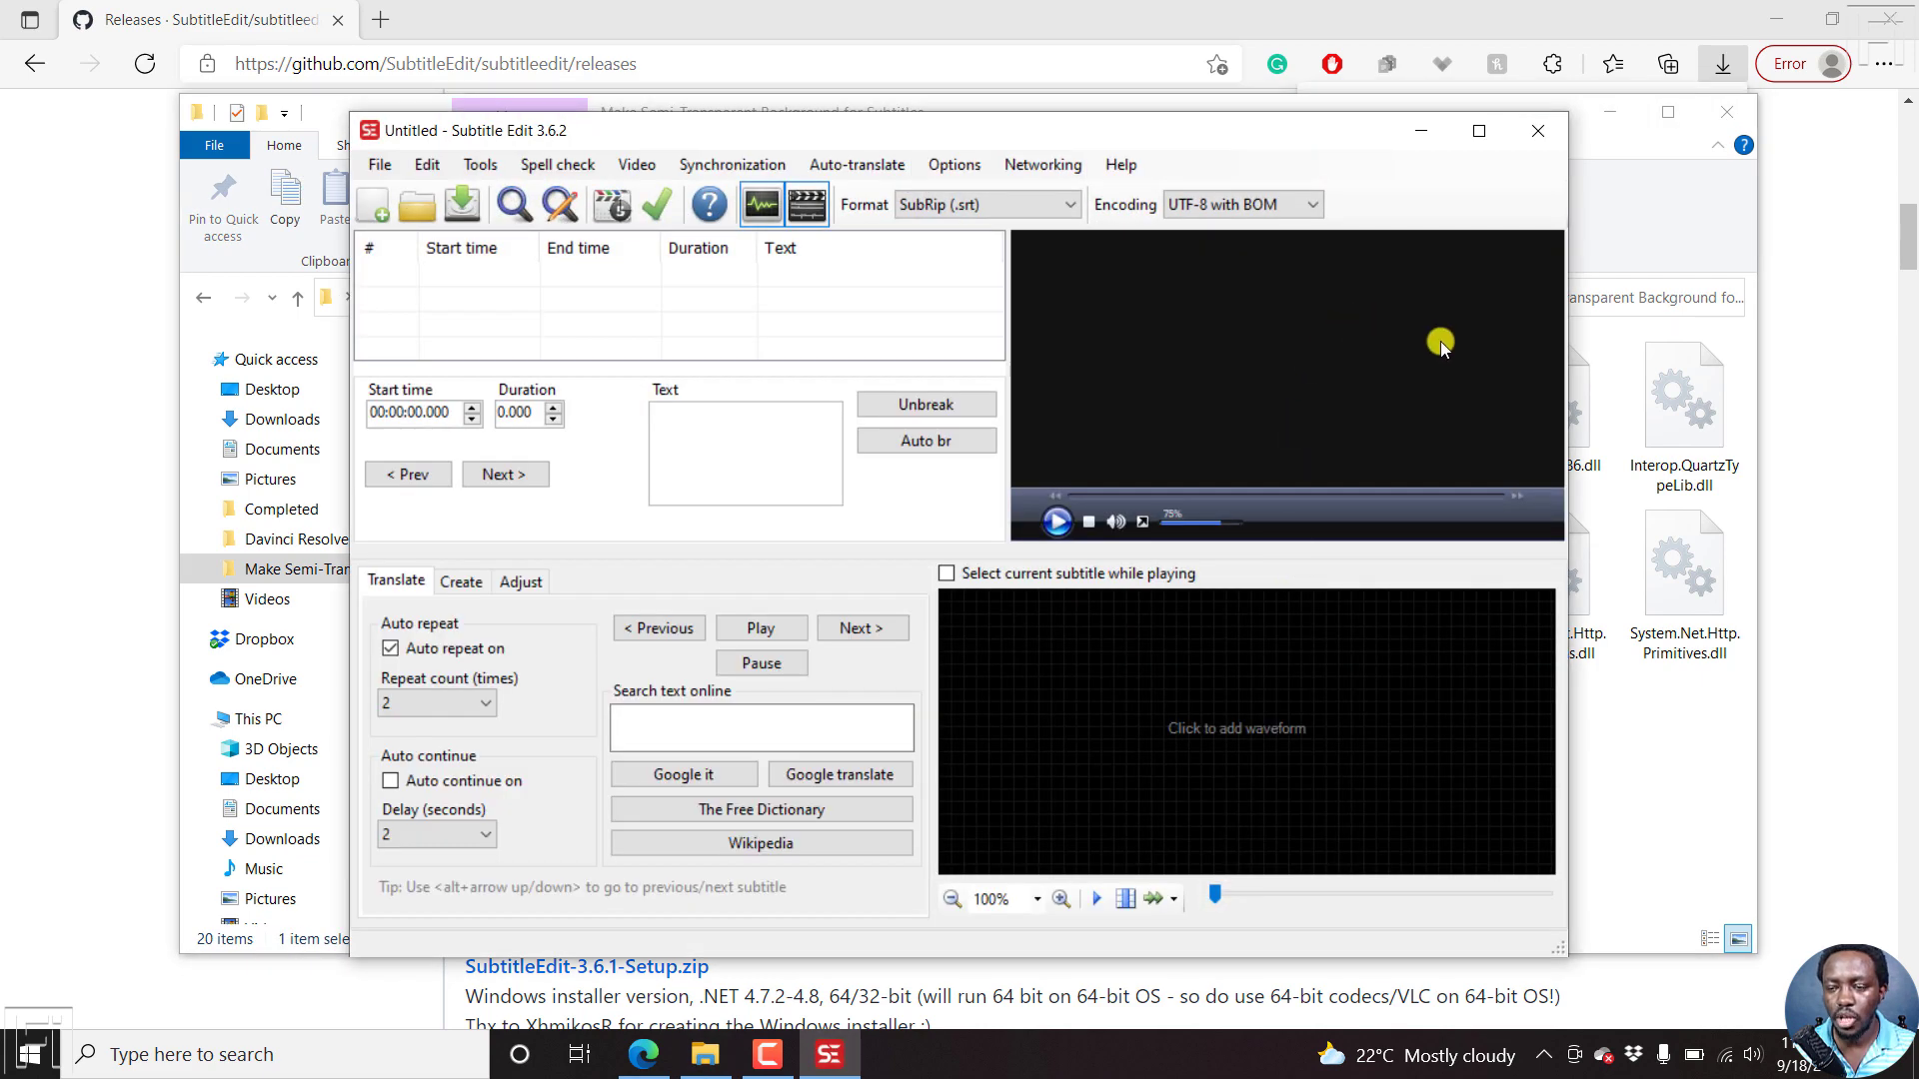
click(1481, 140)
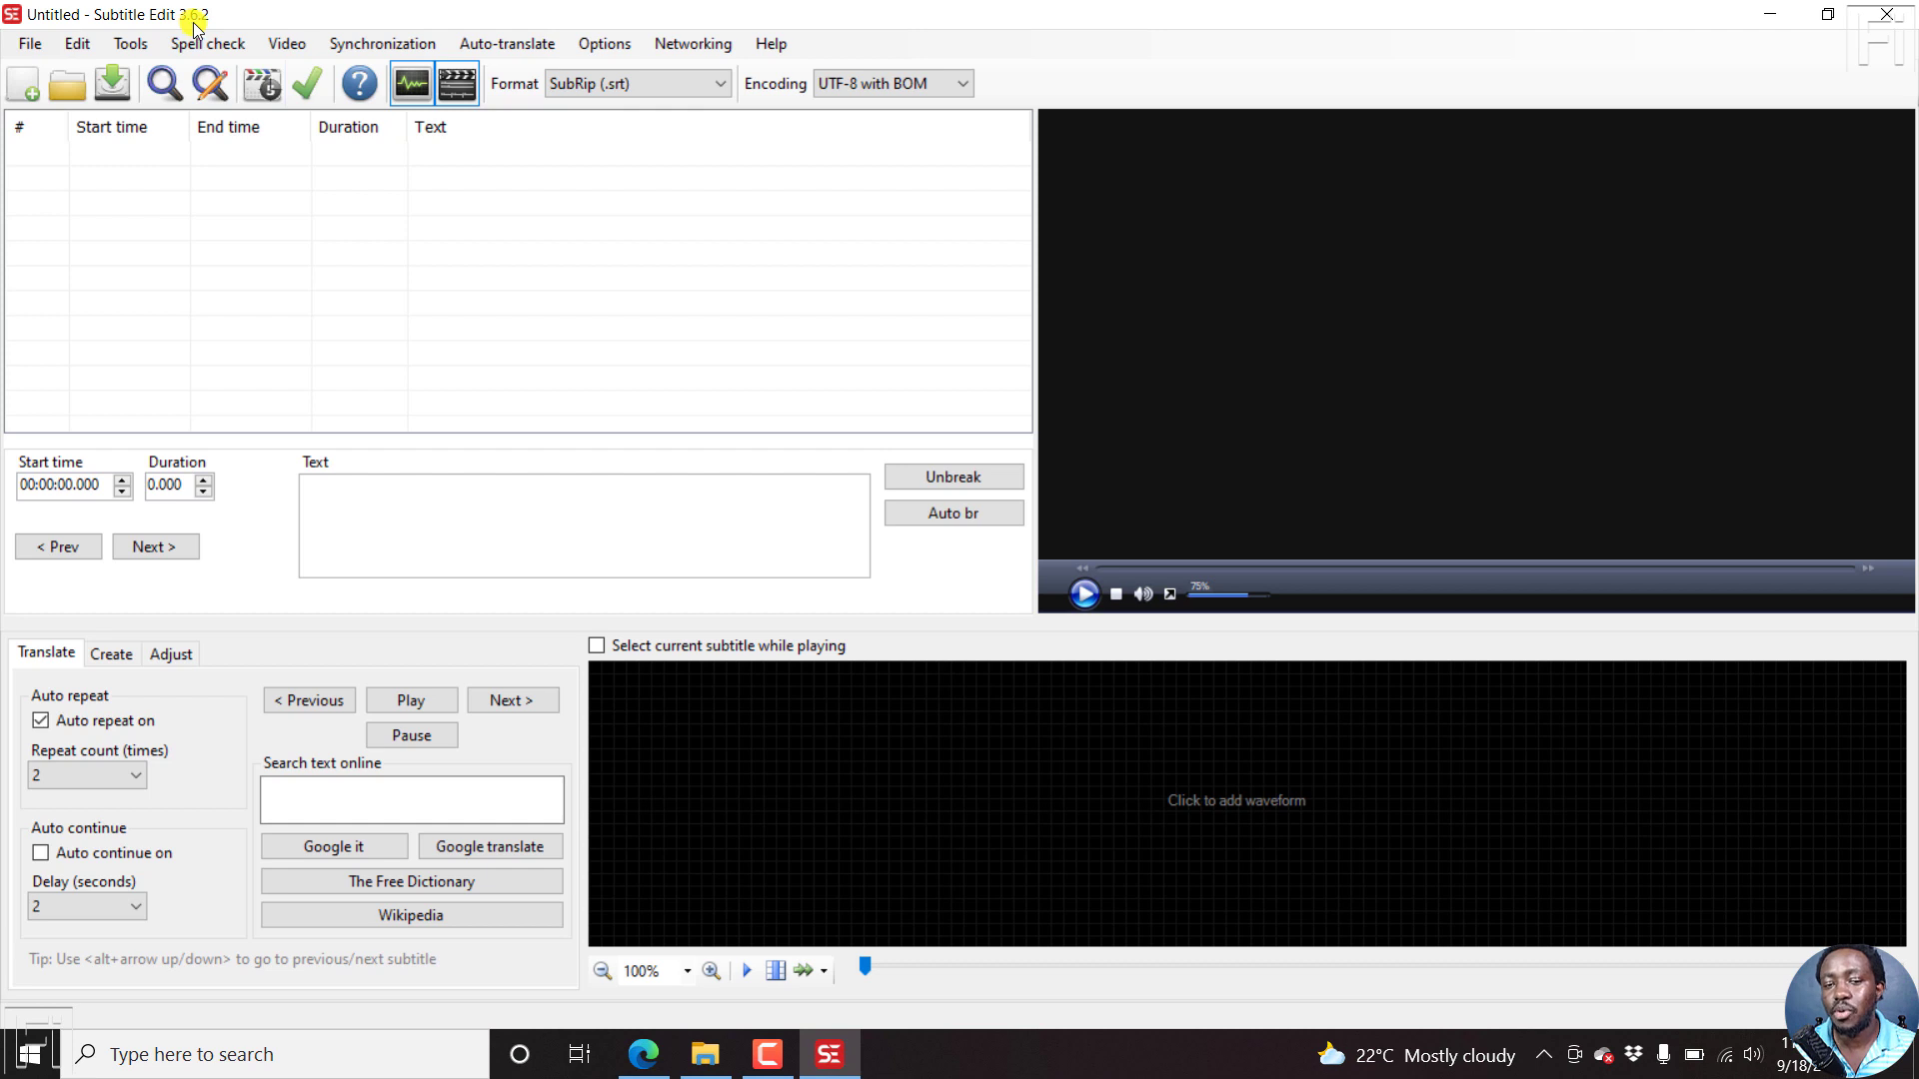
click(771, 50)
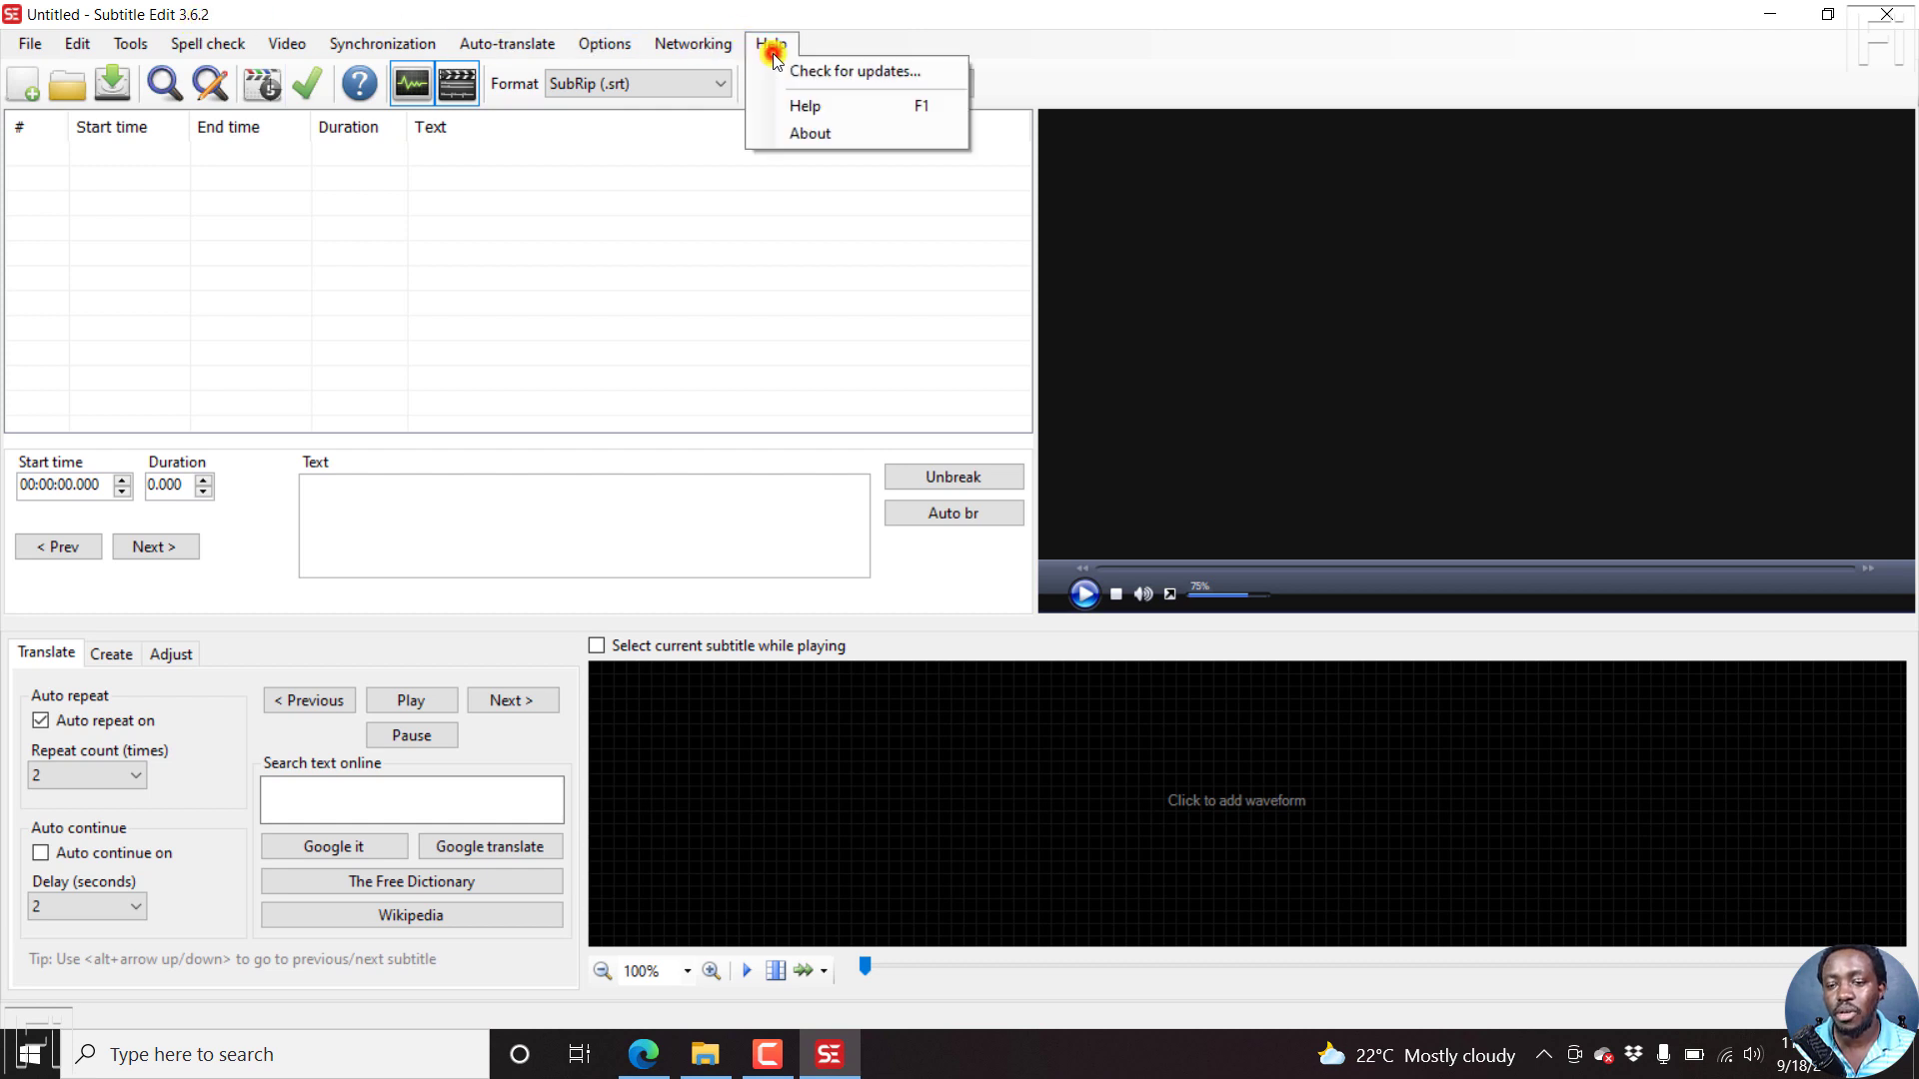
click(850, 70)
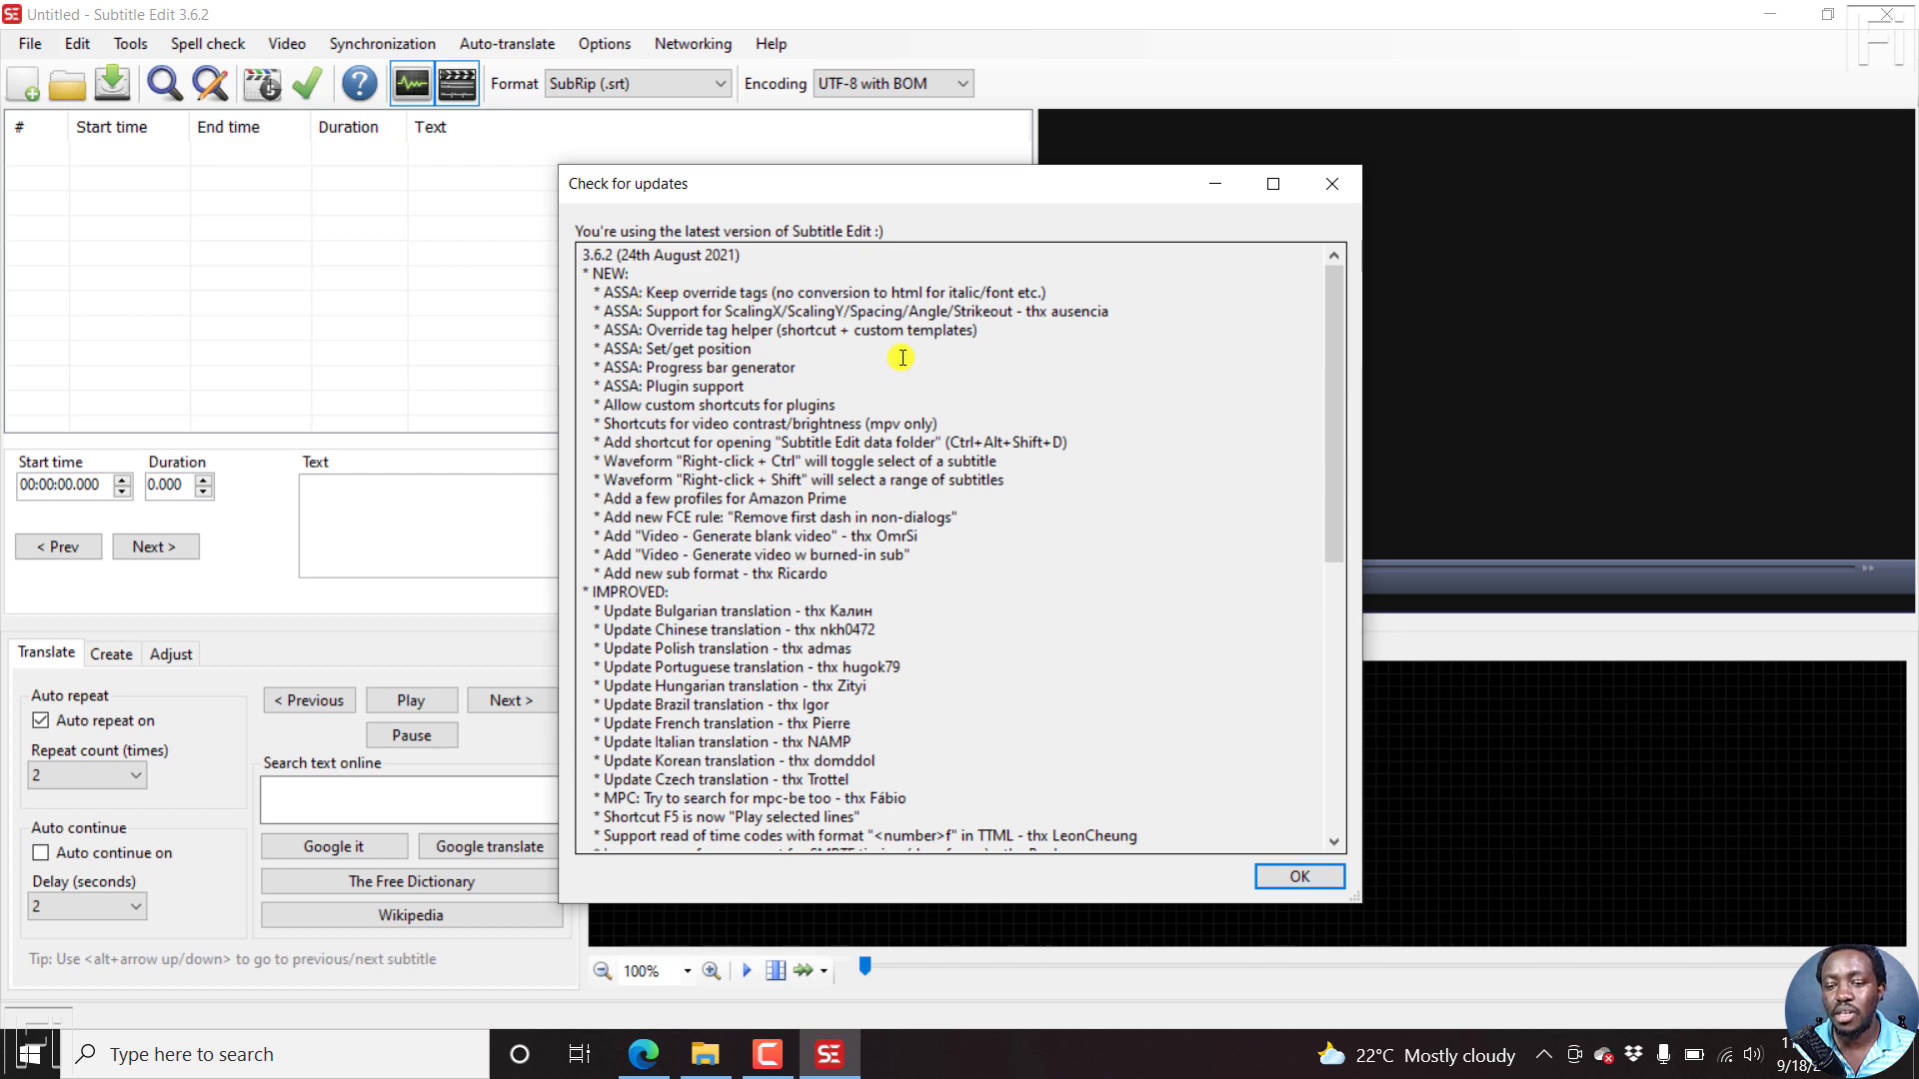
click(1329, 186)
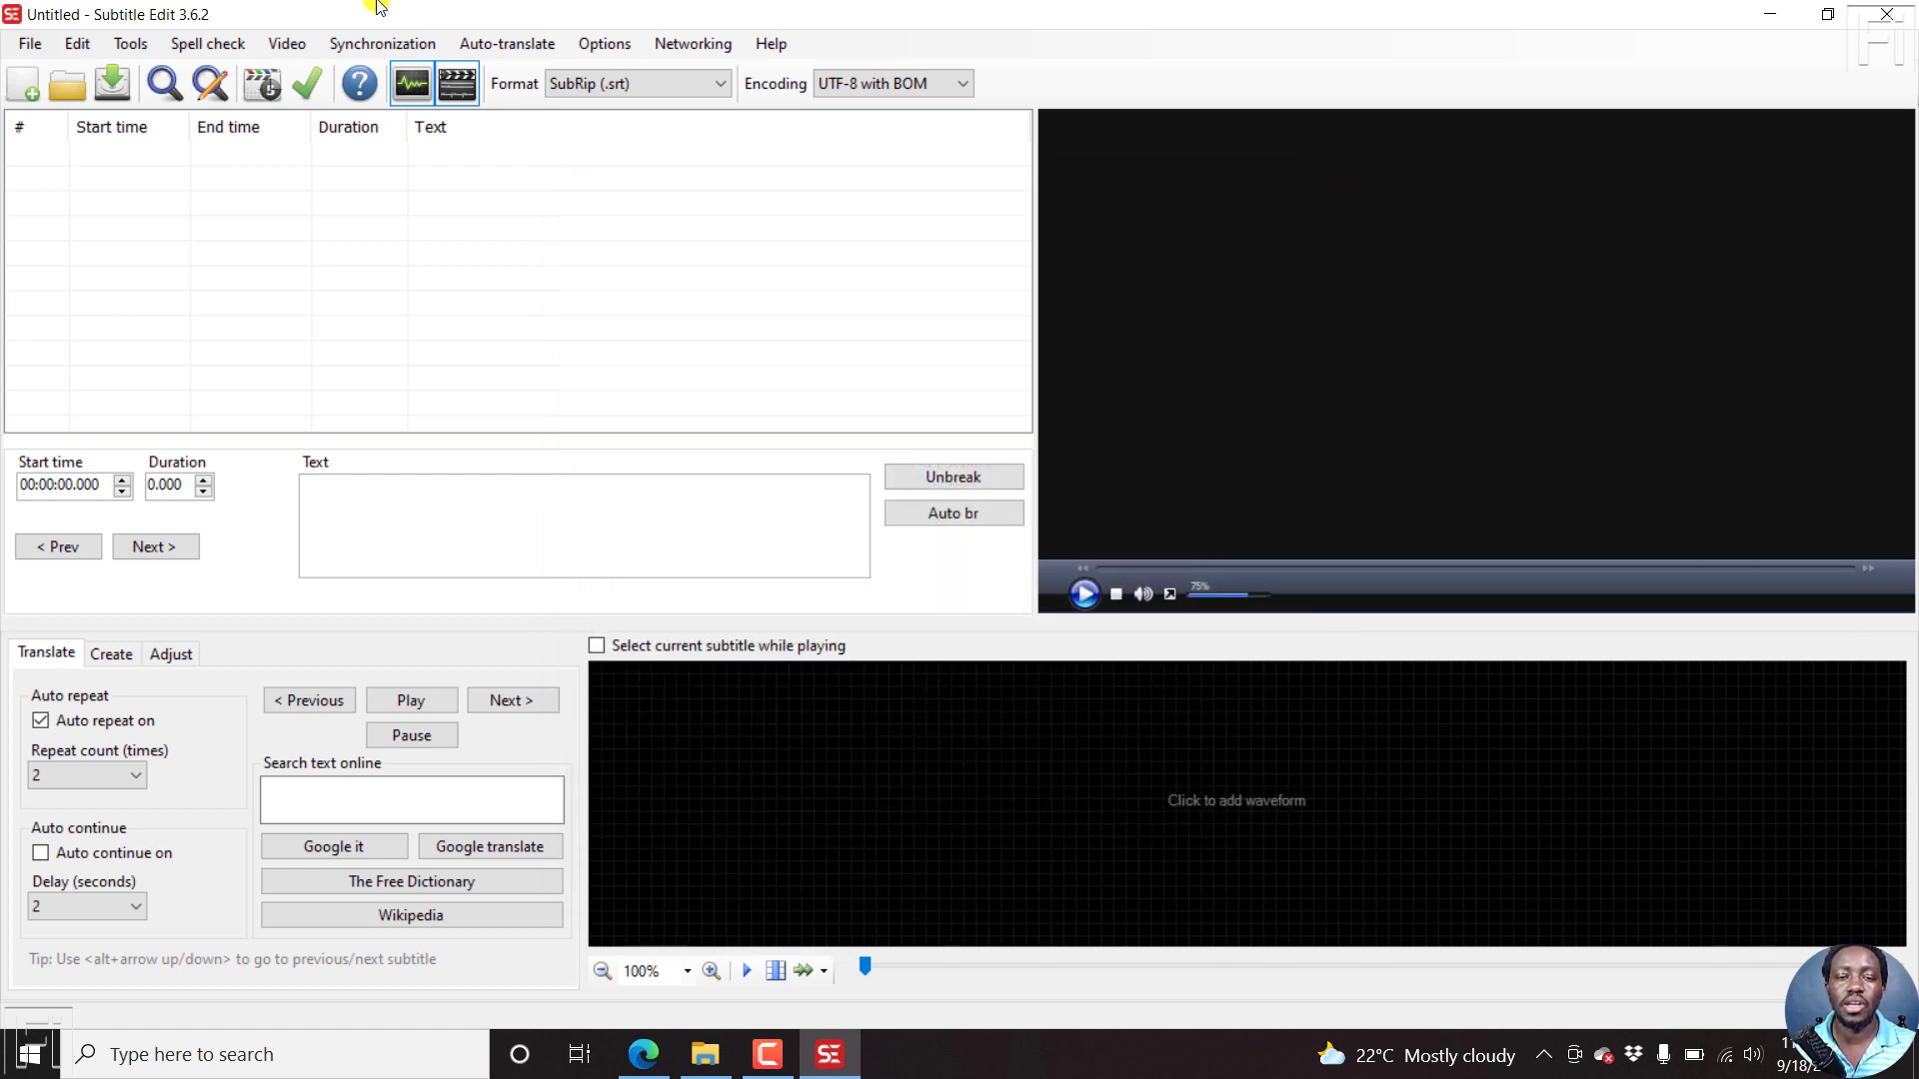
Open the video "[UPDATE] Easily Download YouTube Subtitles as Transcripts" and download mpv as the video player.
click(287, 44)
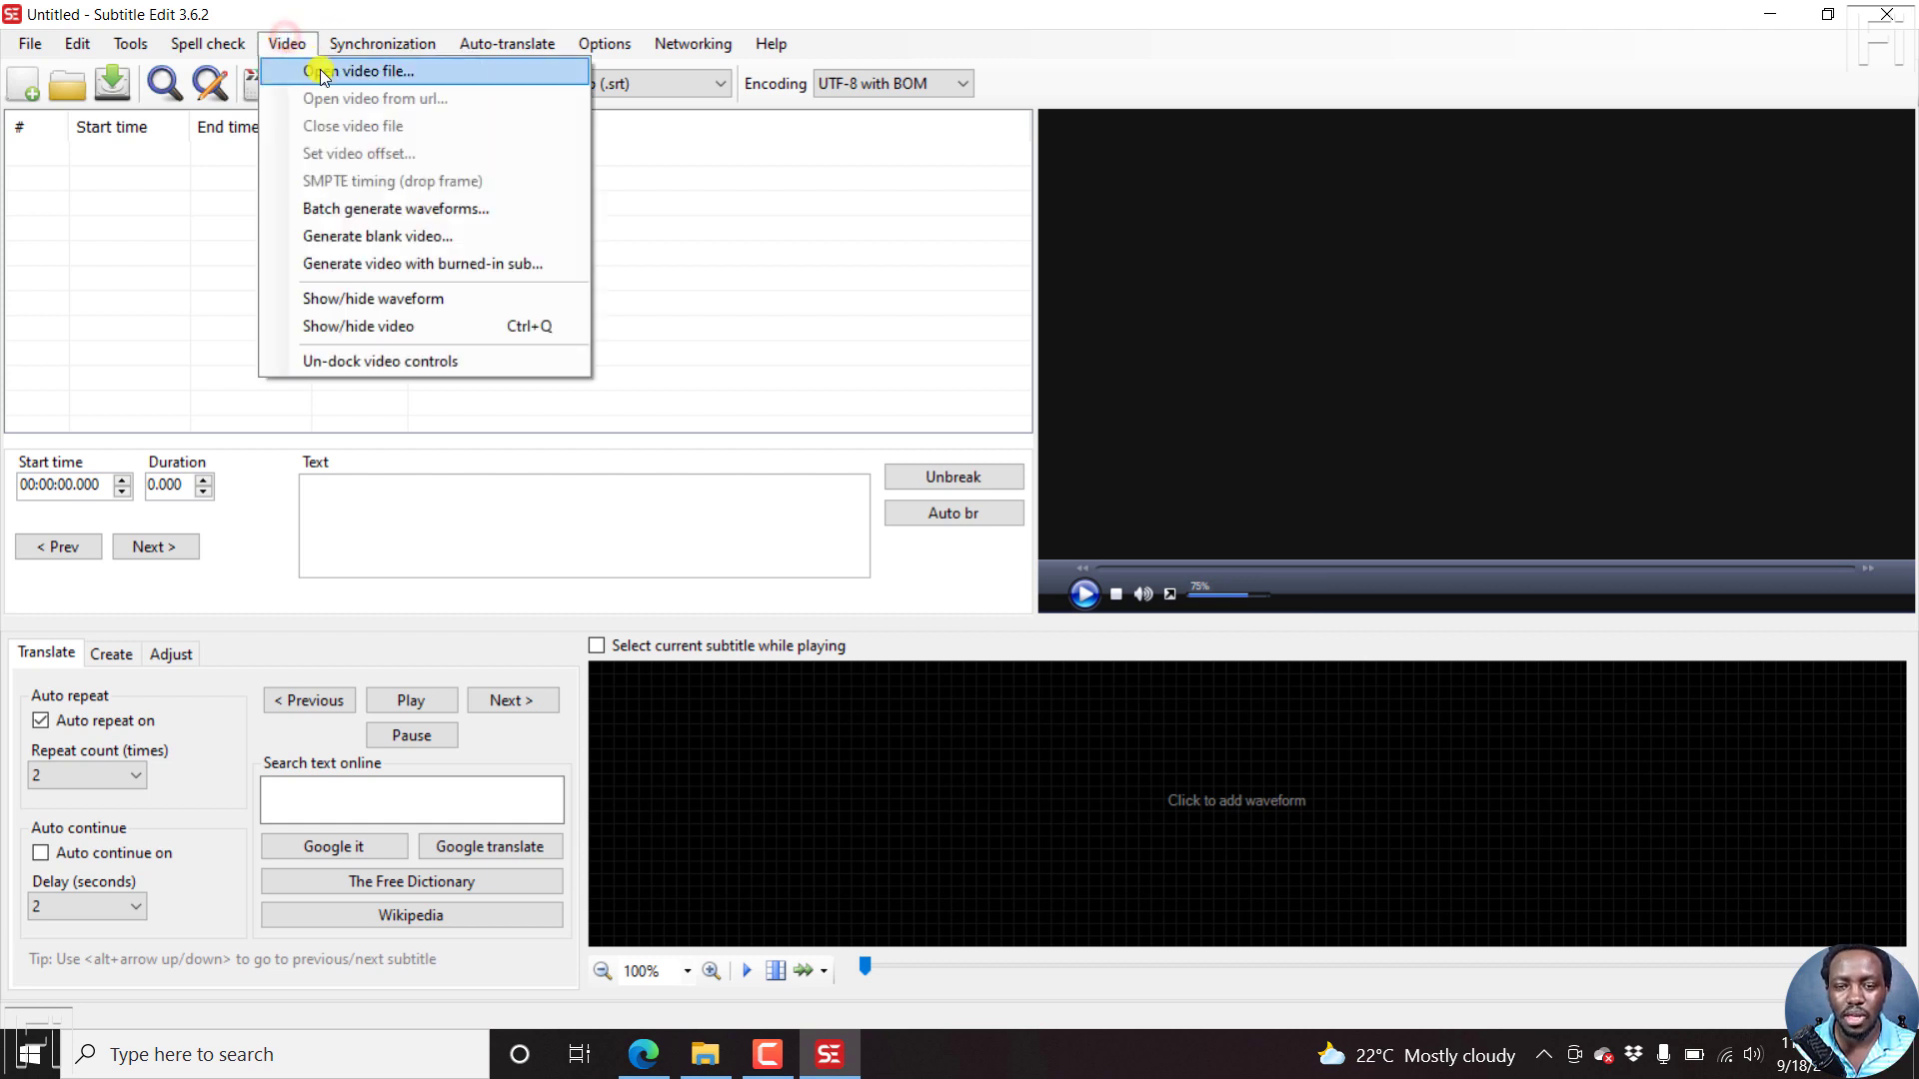
click(320, 71)
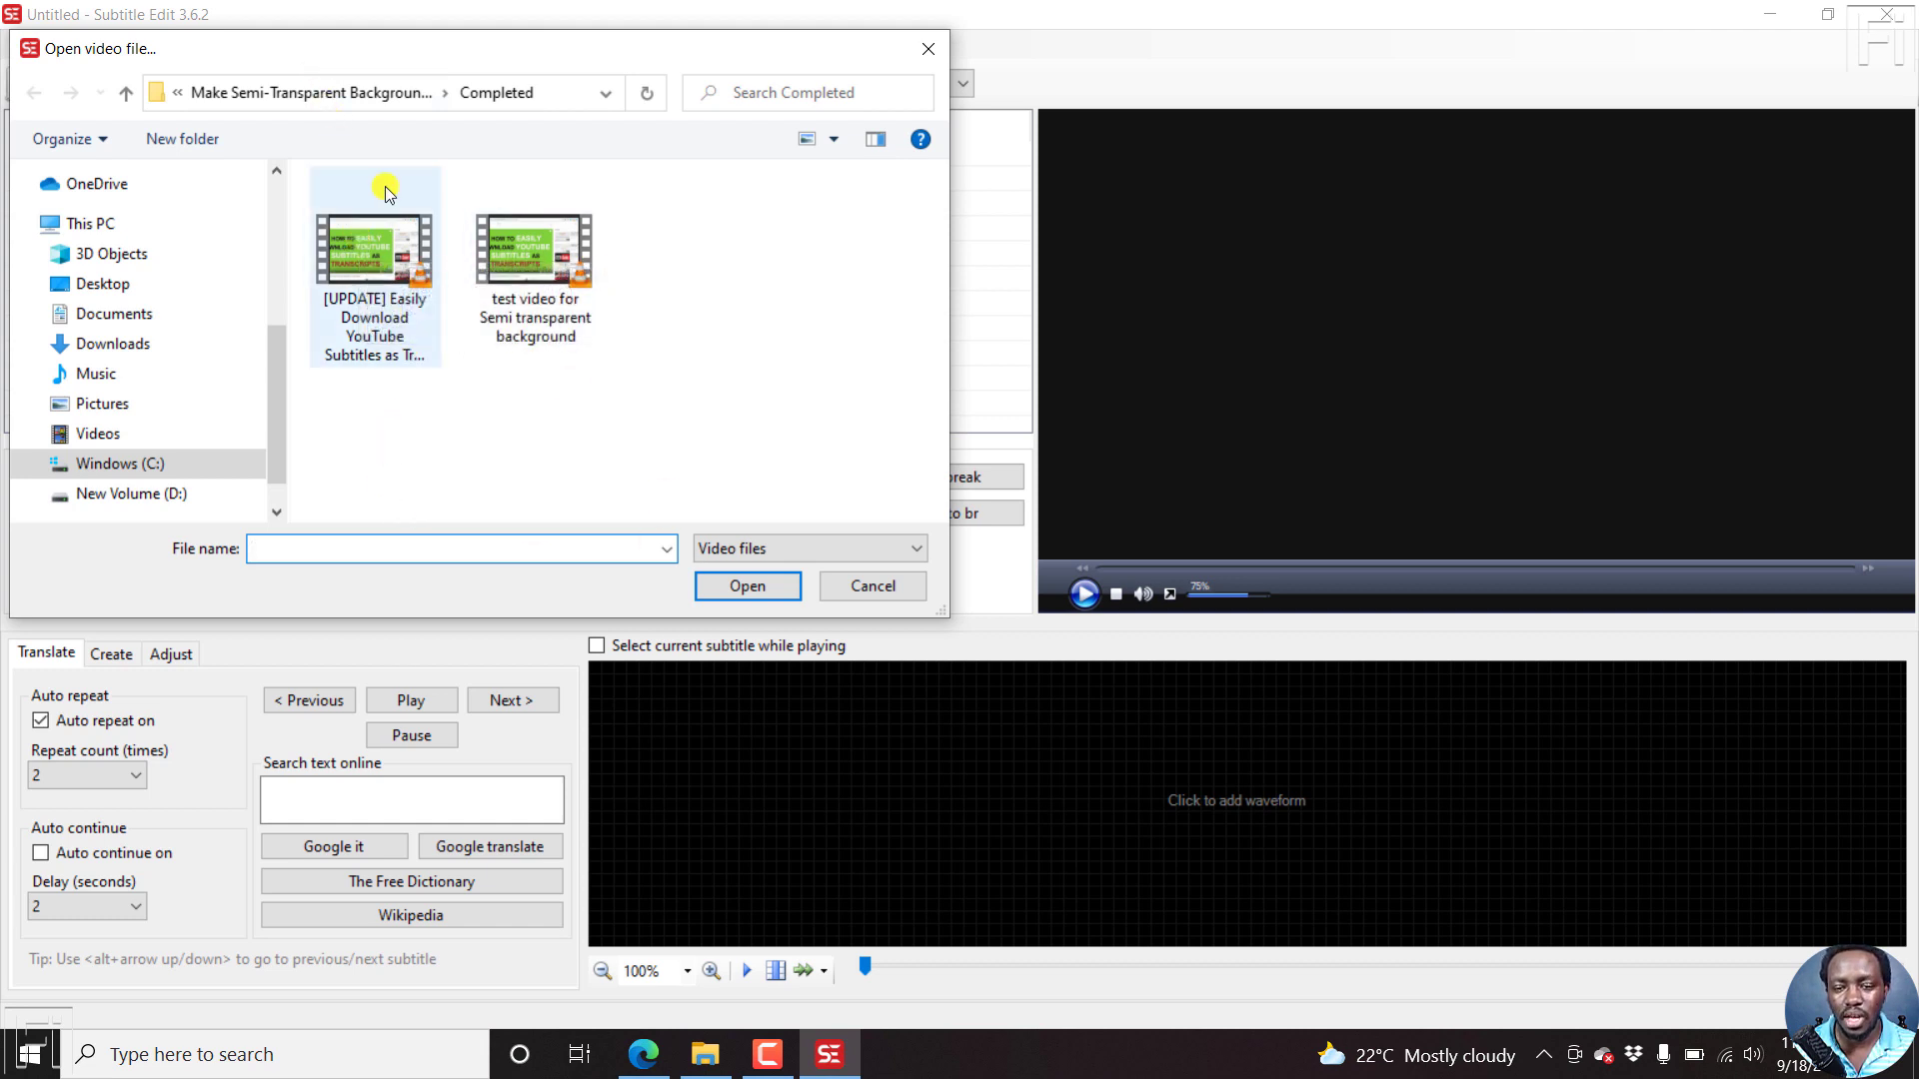
click(385, 284)
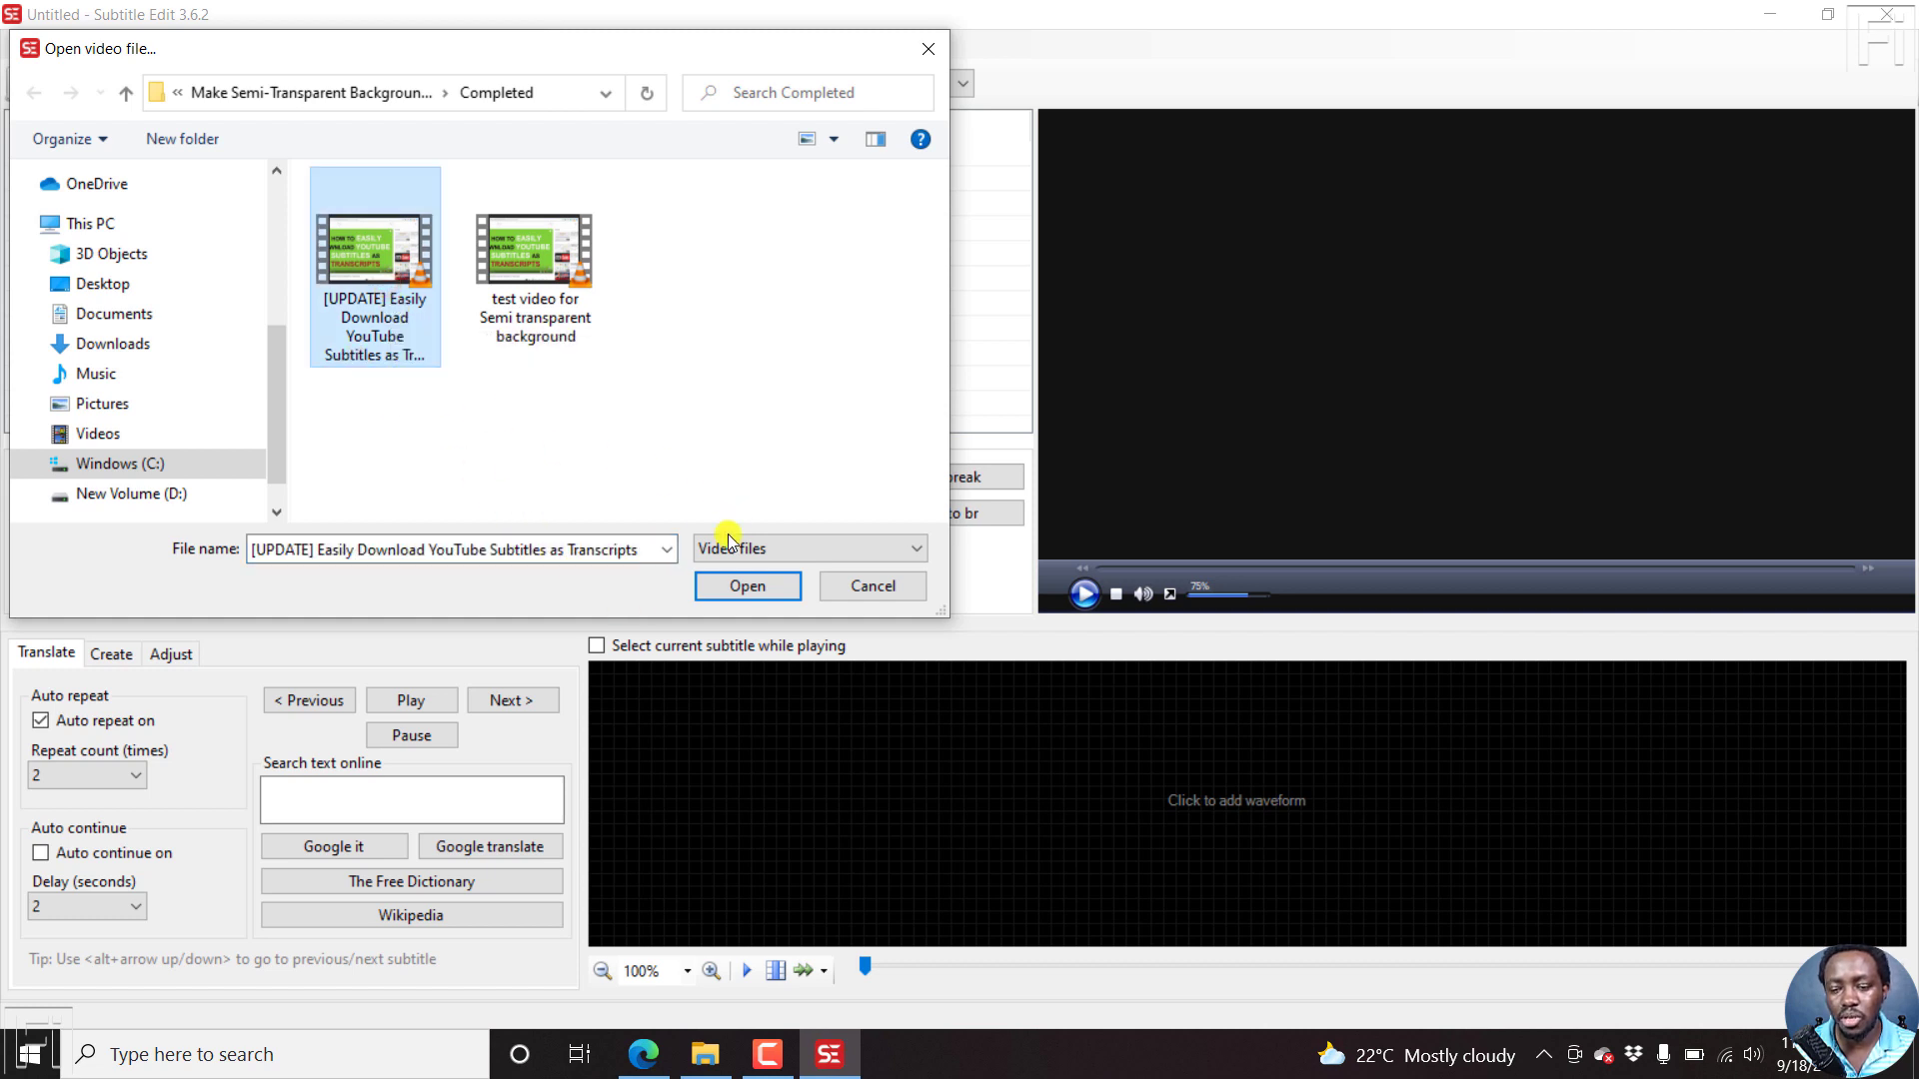
click(747, 586)
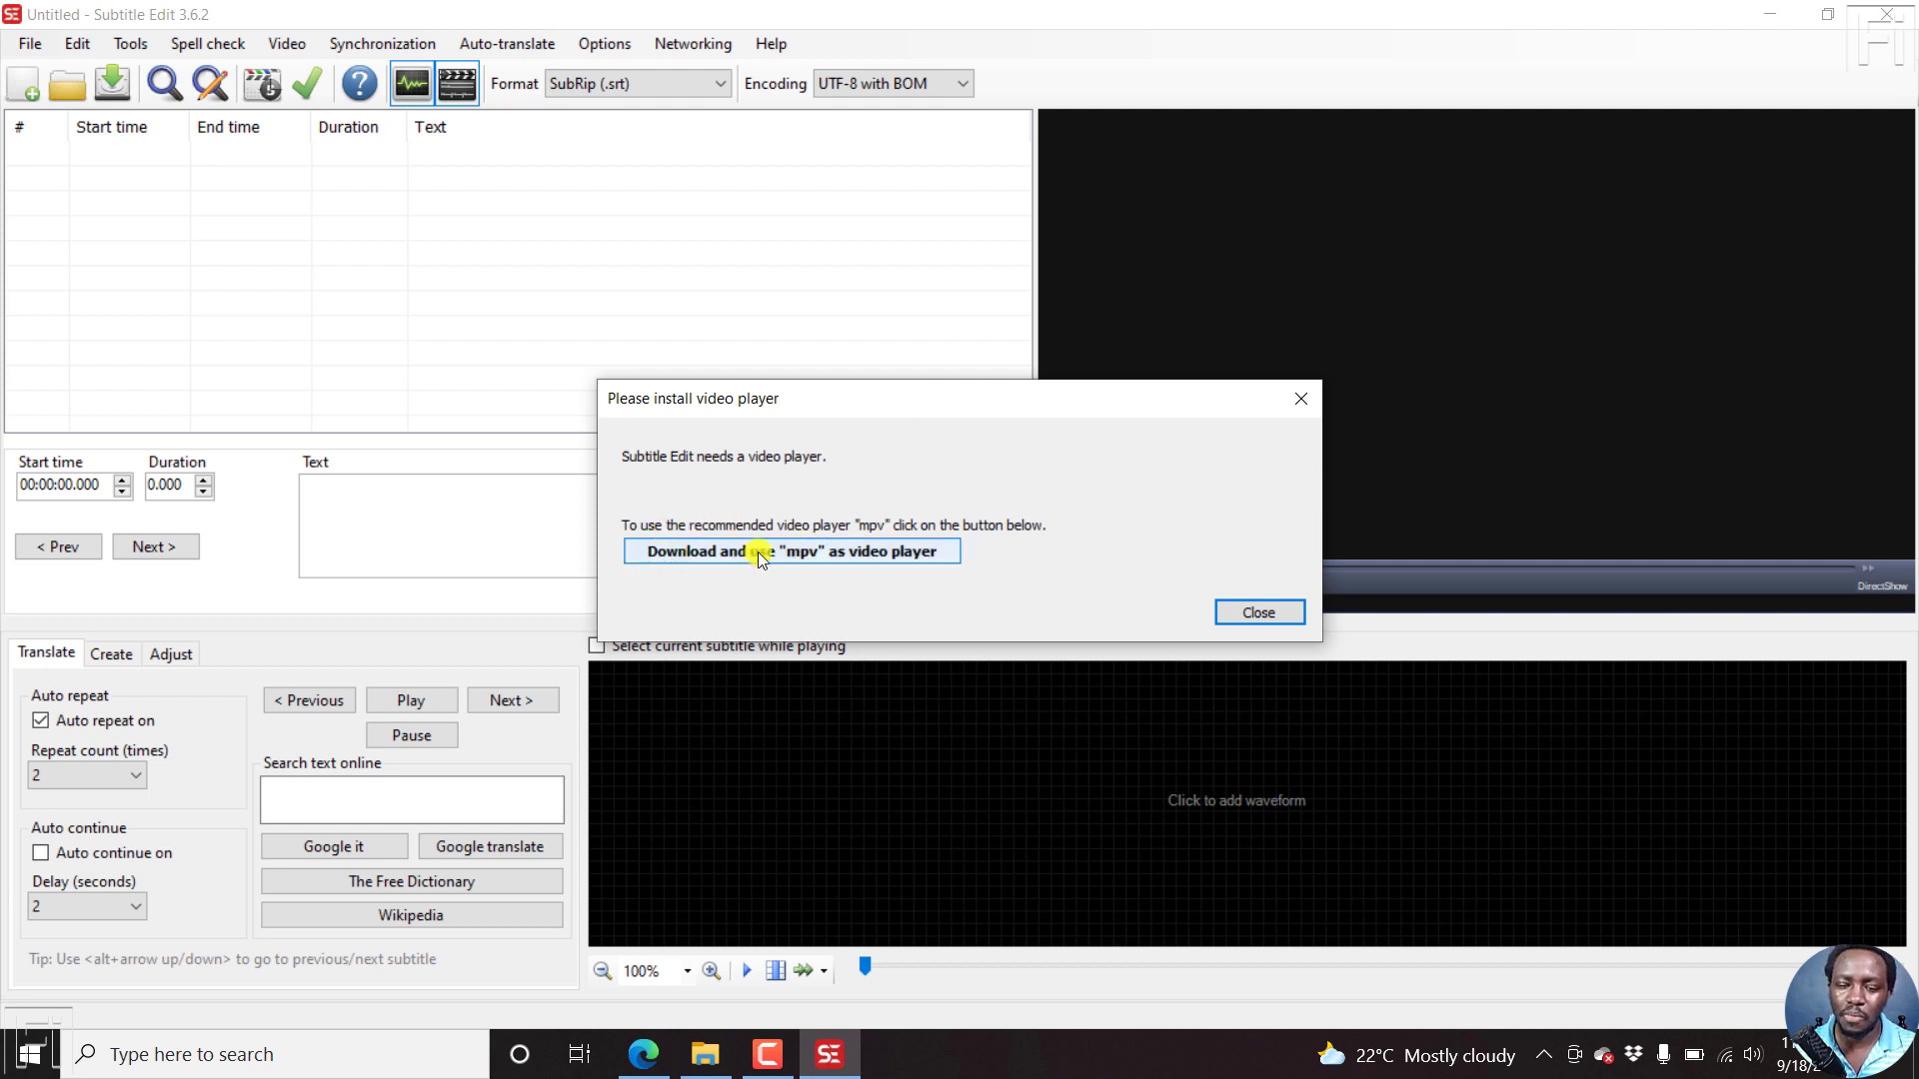
click(843, 556)
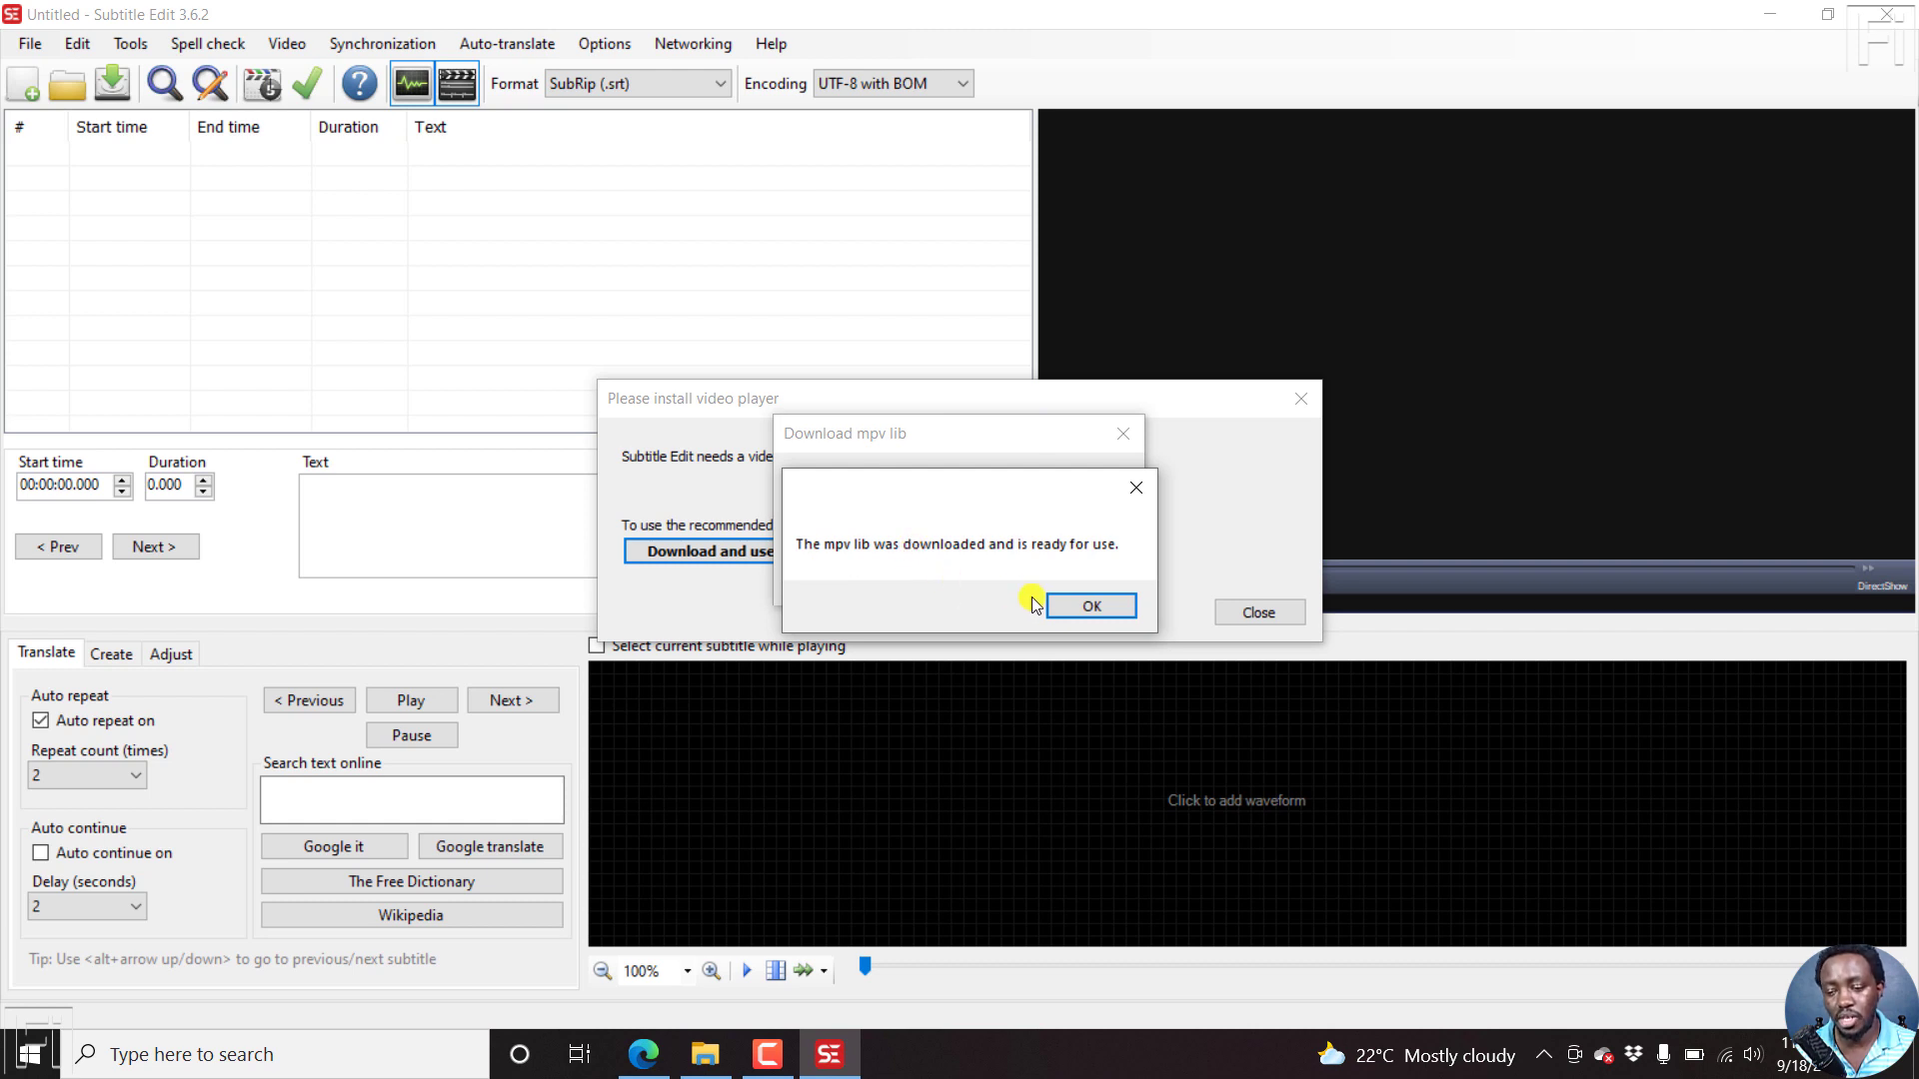
click(1094, 605)
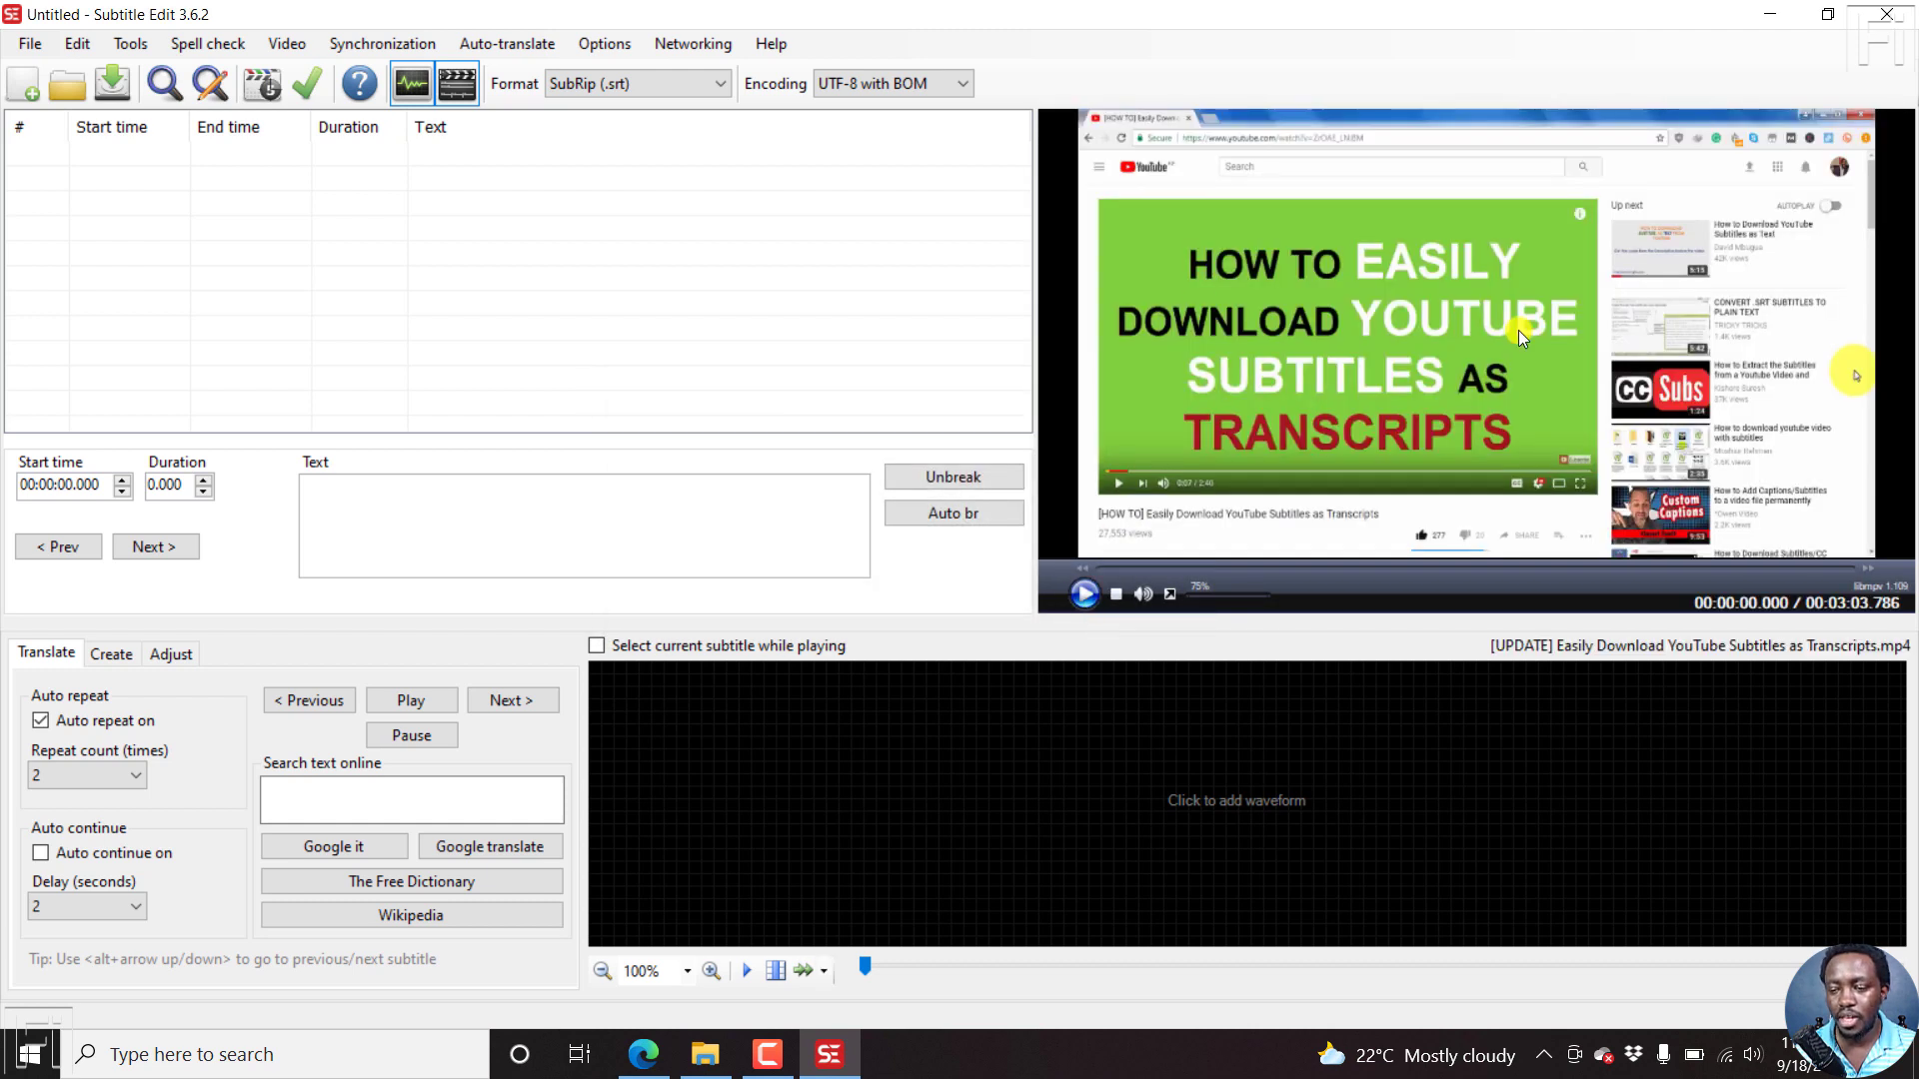
Generate the video's waveform and open the subtitle file "Easily Download YouTube Subtitles as Transcripts" while keeping the video loaded.
click(1269, 802)
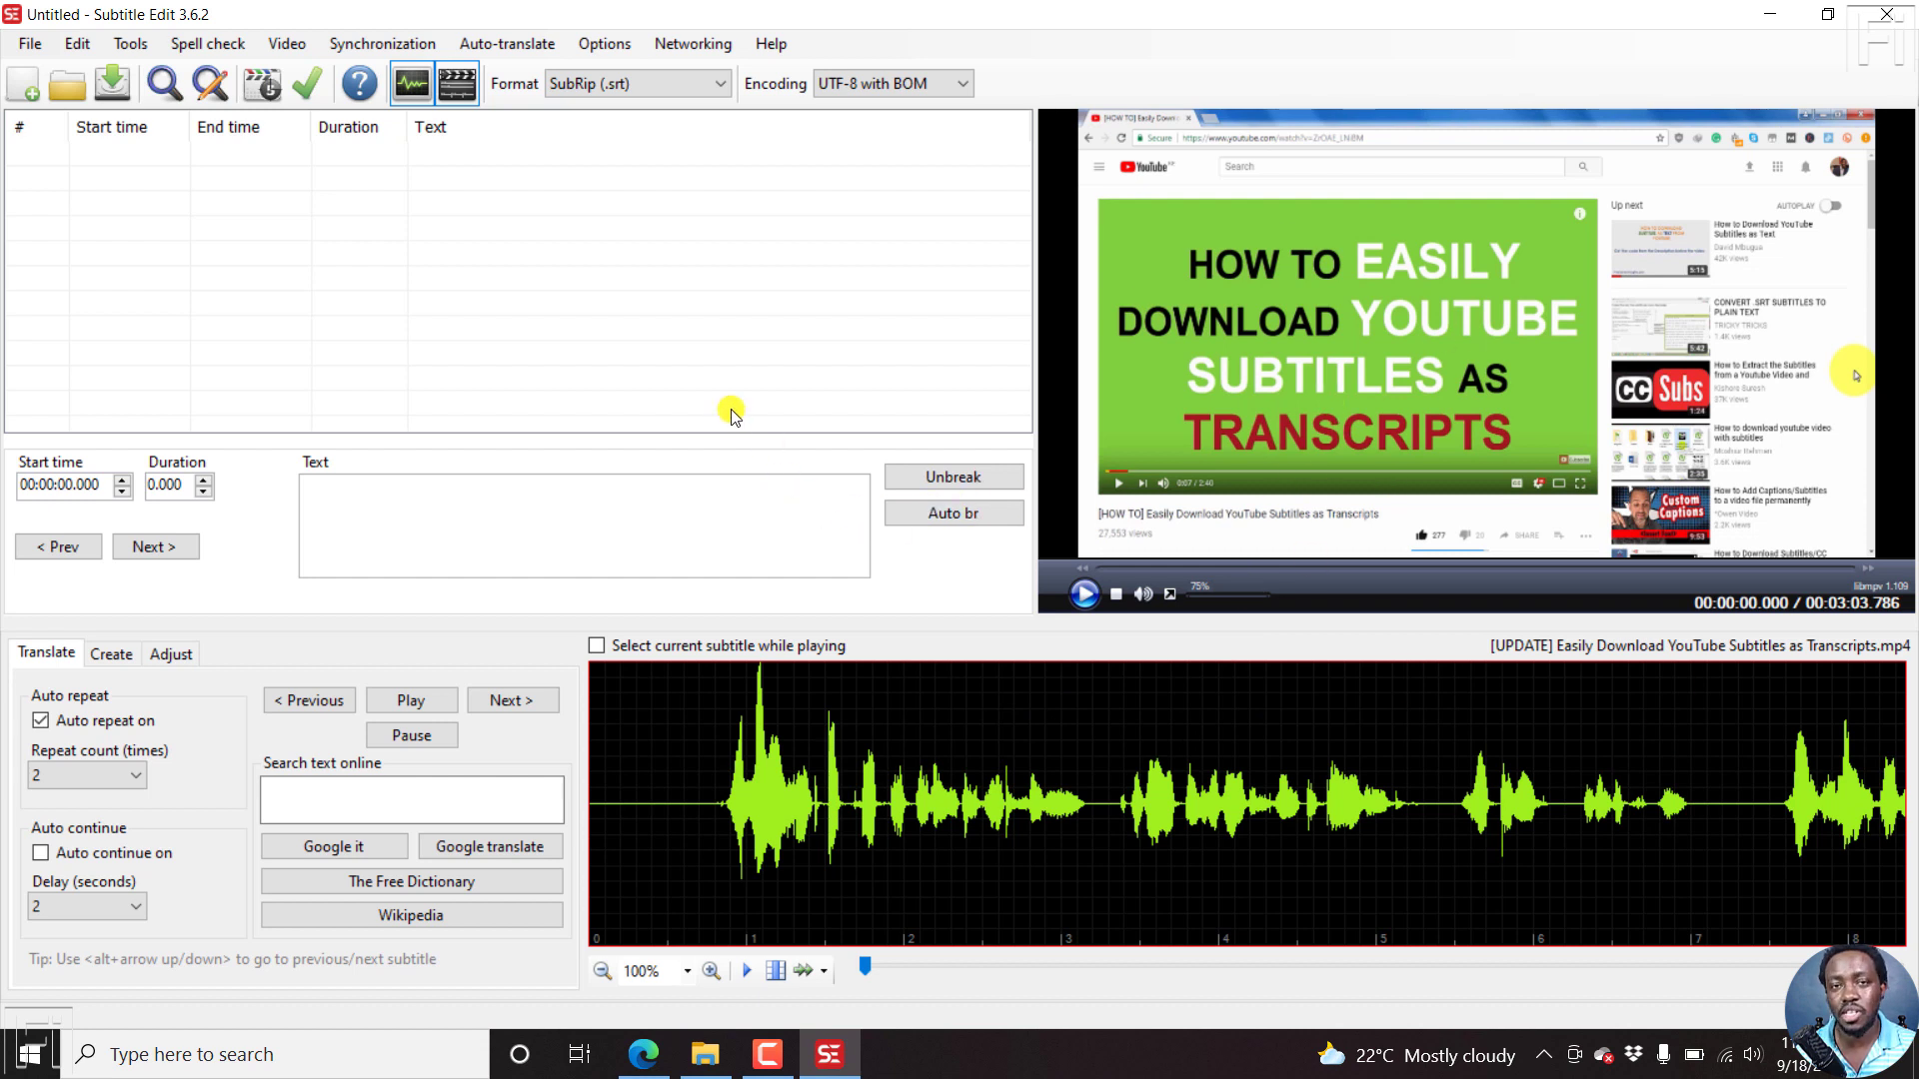
click(25, 49)
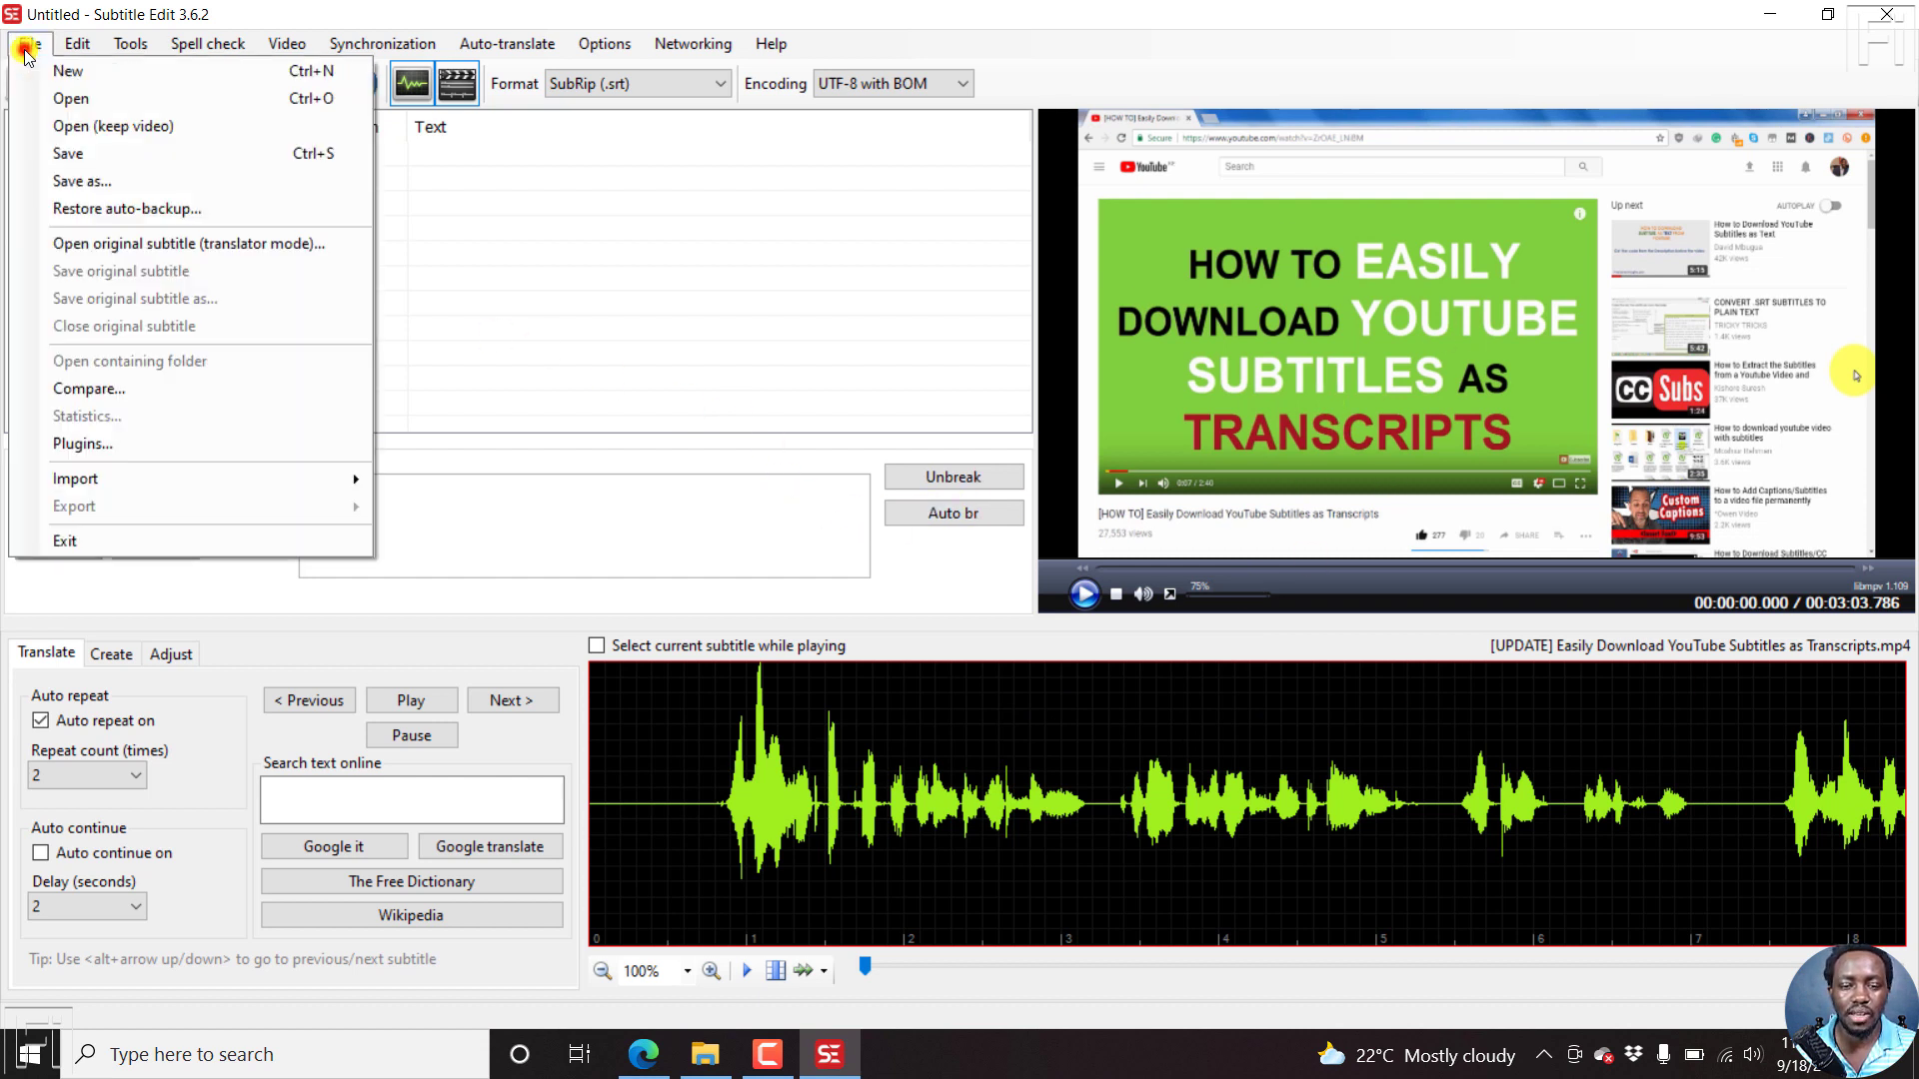
click(80, 127)
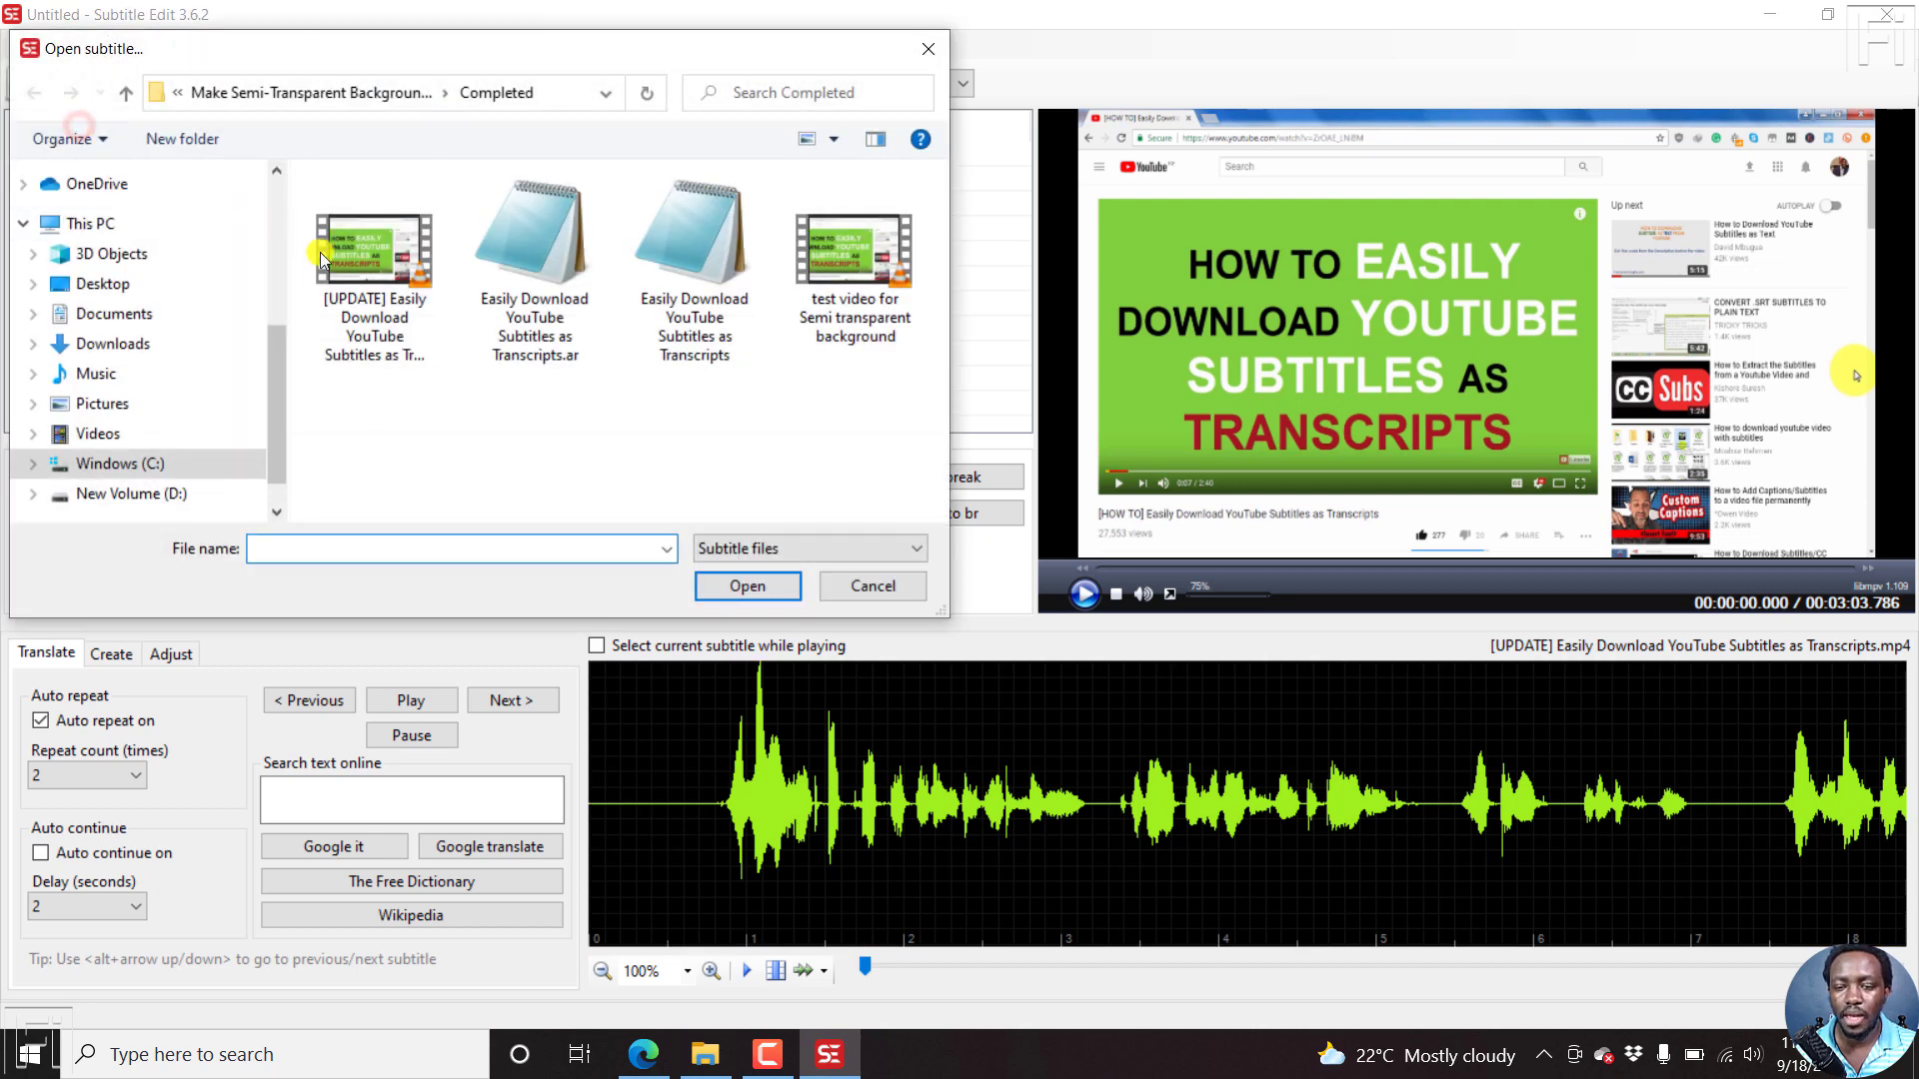
click(700, 318)
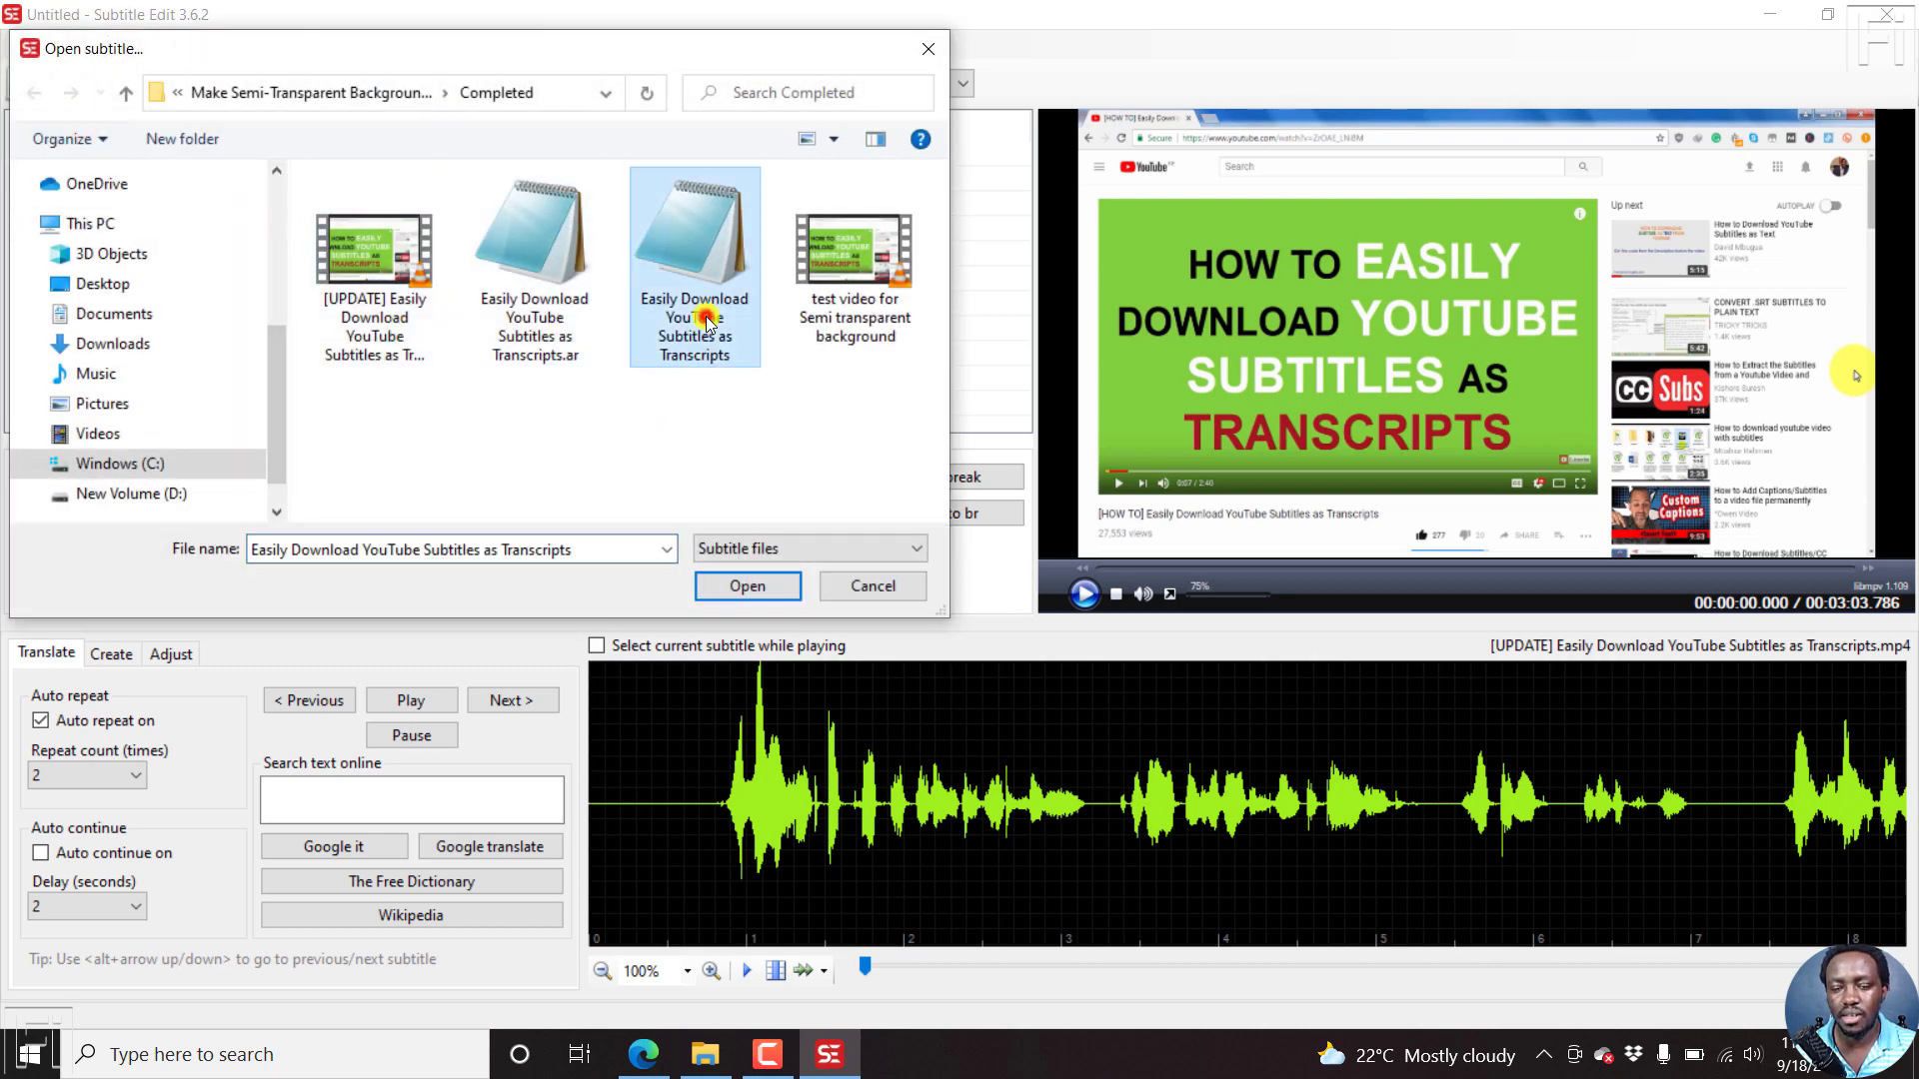
click(743, 587)
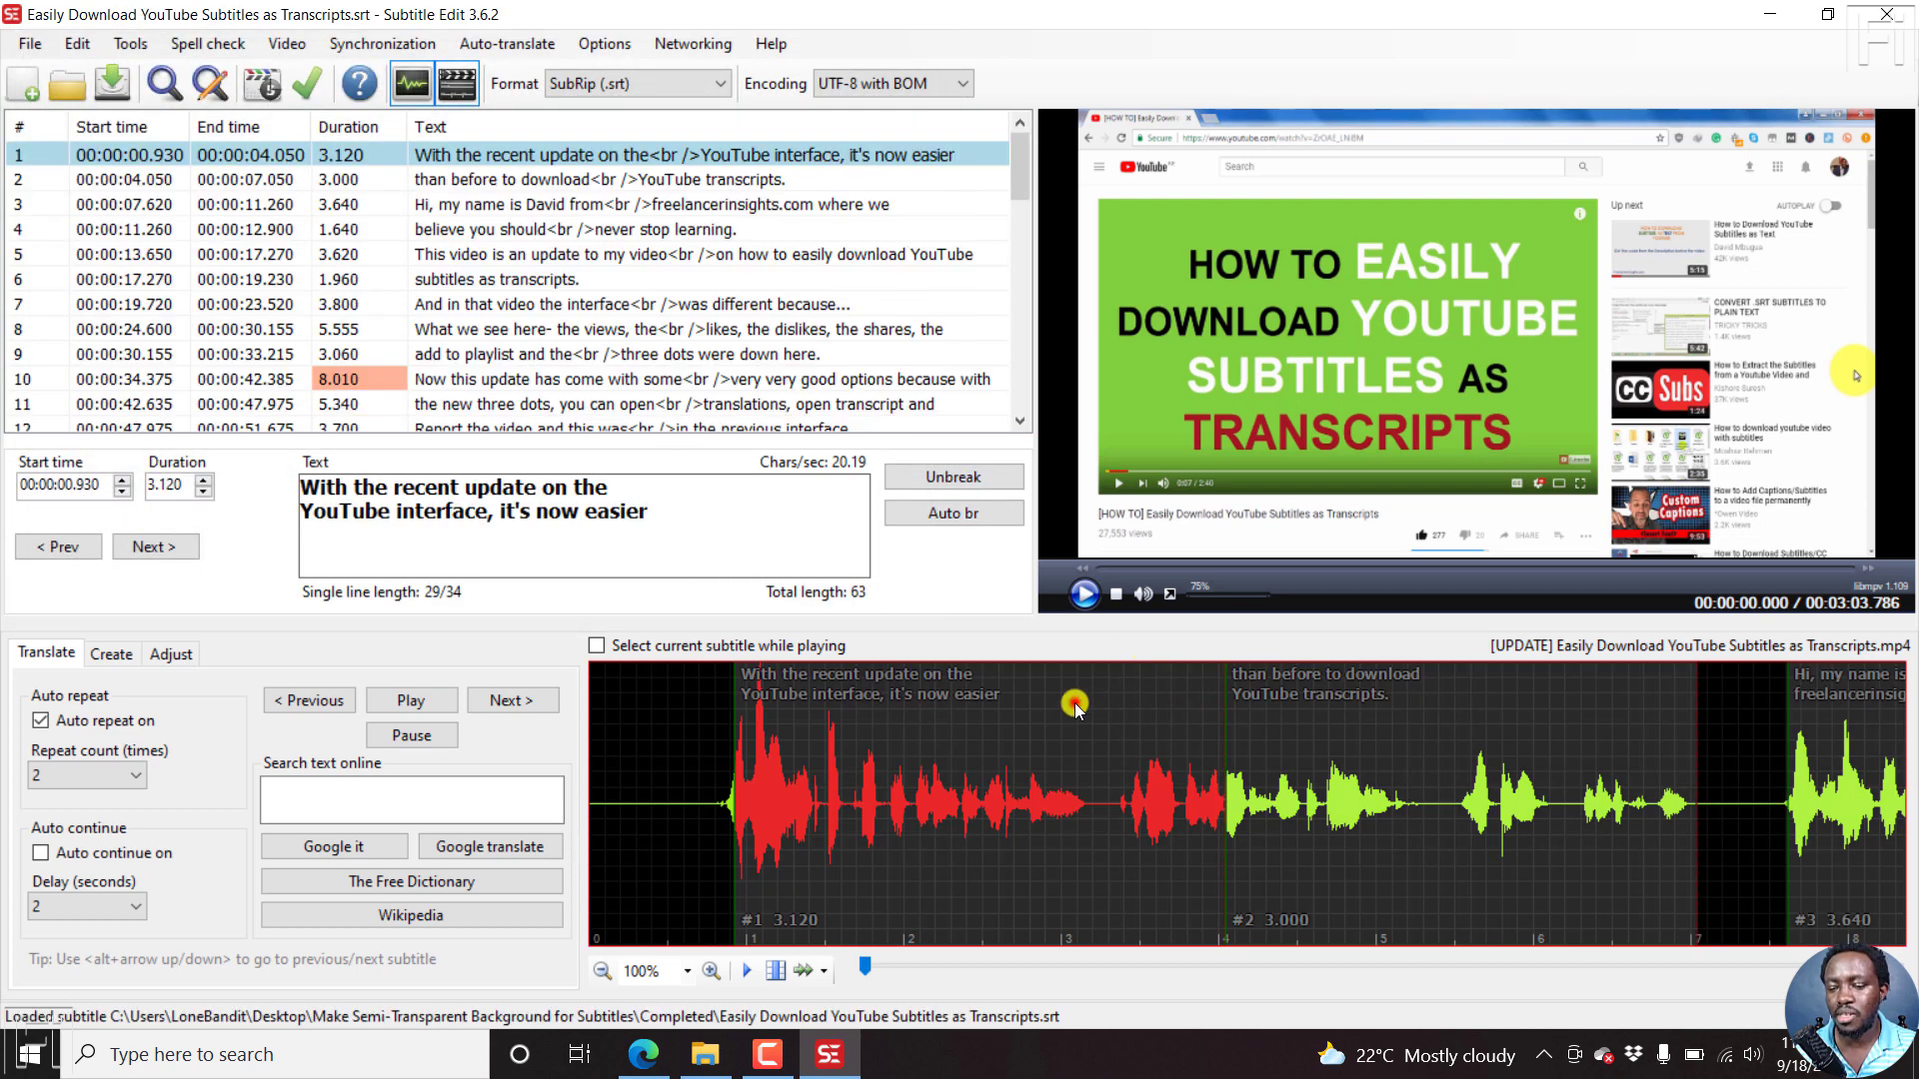
Check how the first three subtitles appear over the video at different points along the waveform.
click(1075, 702)
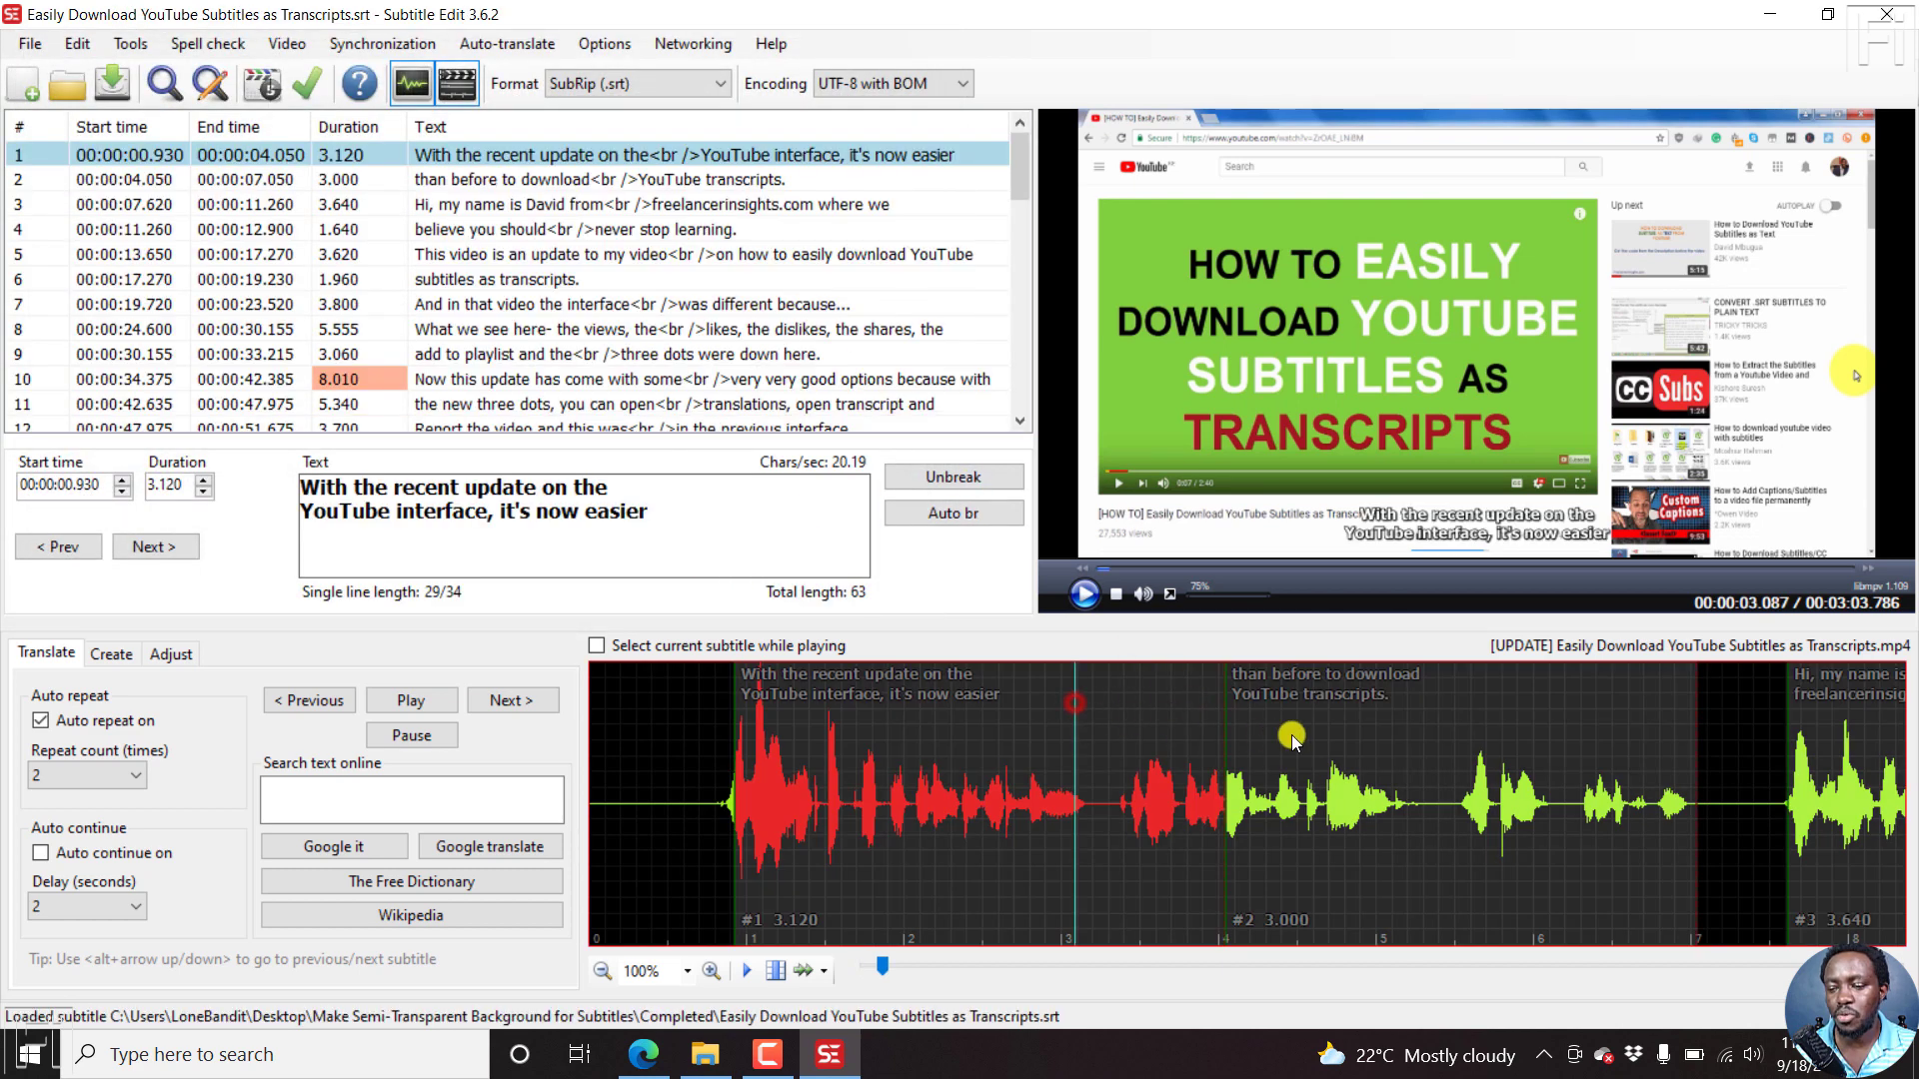
click(1366, 748)
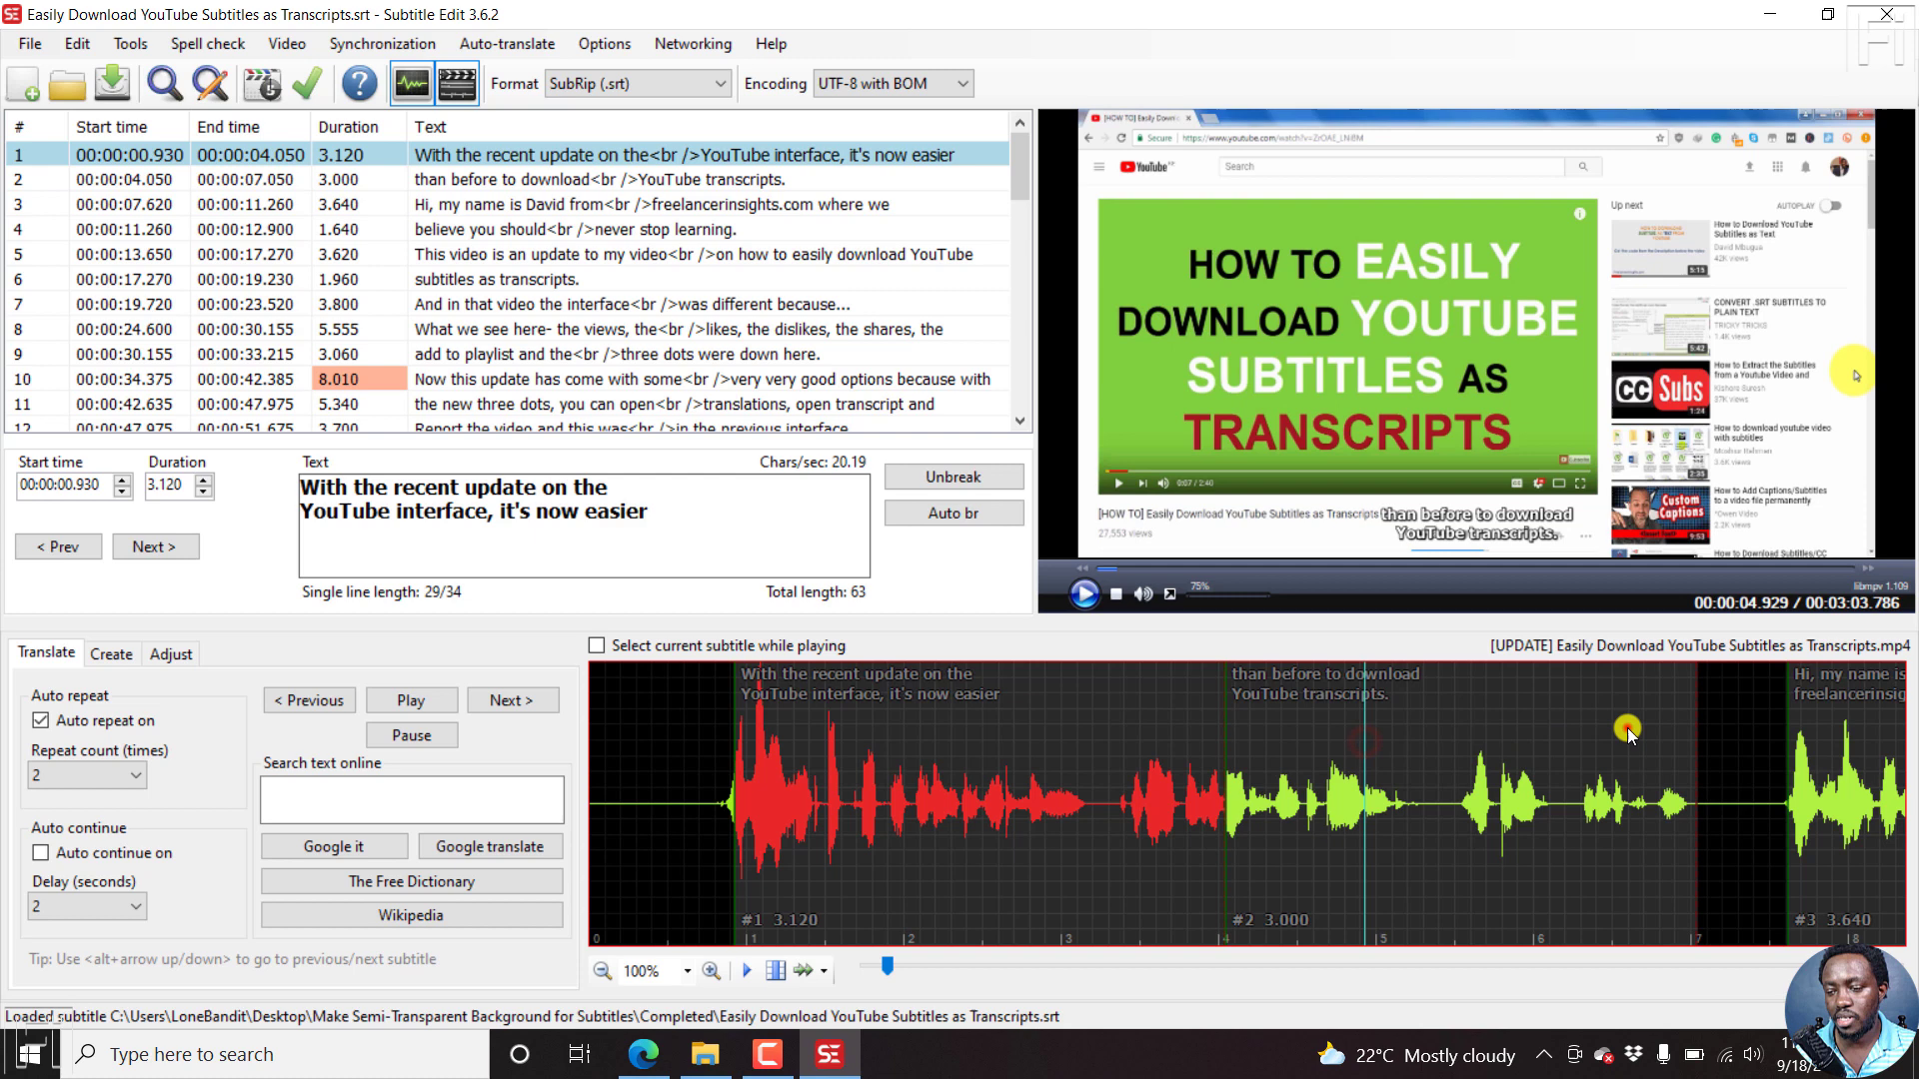
click(1627, 734)
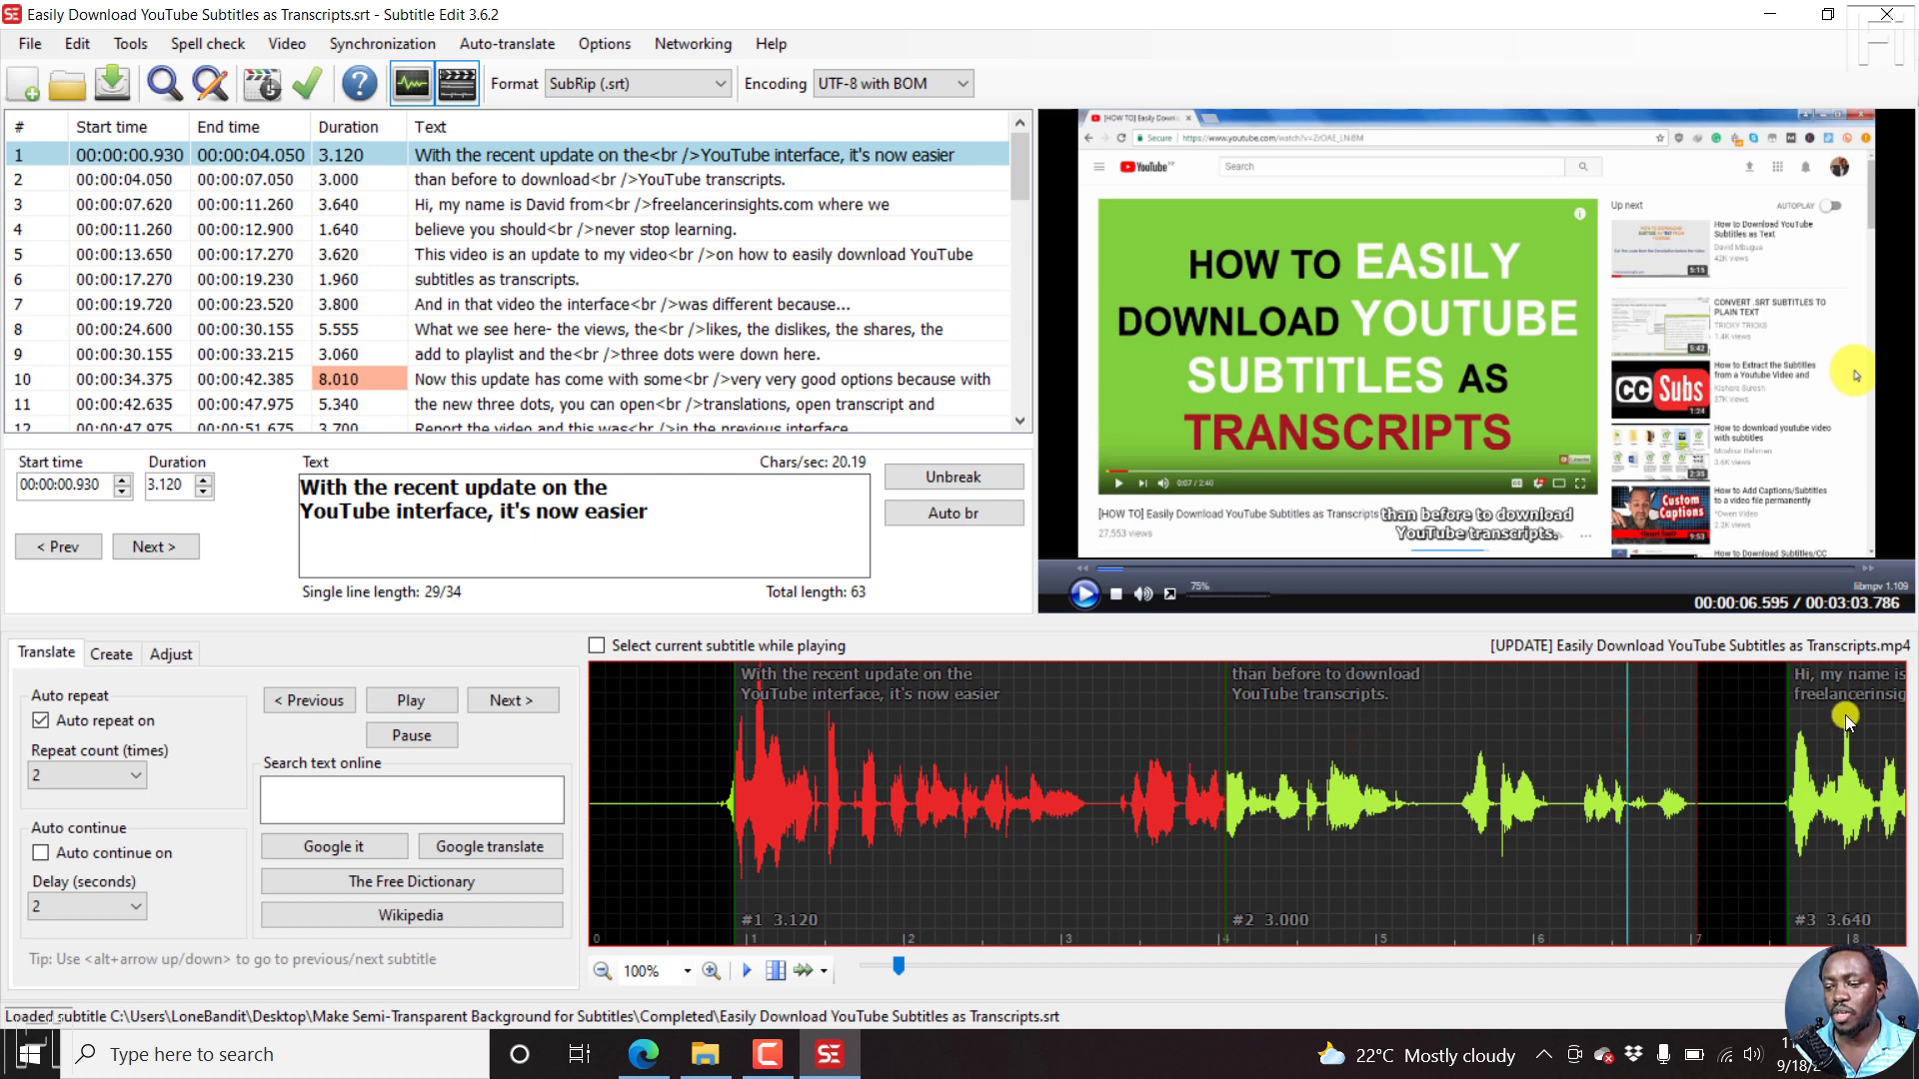
click(1846, 716)
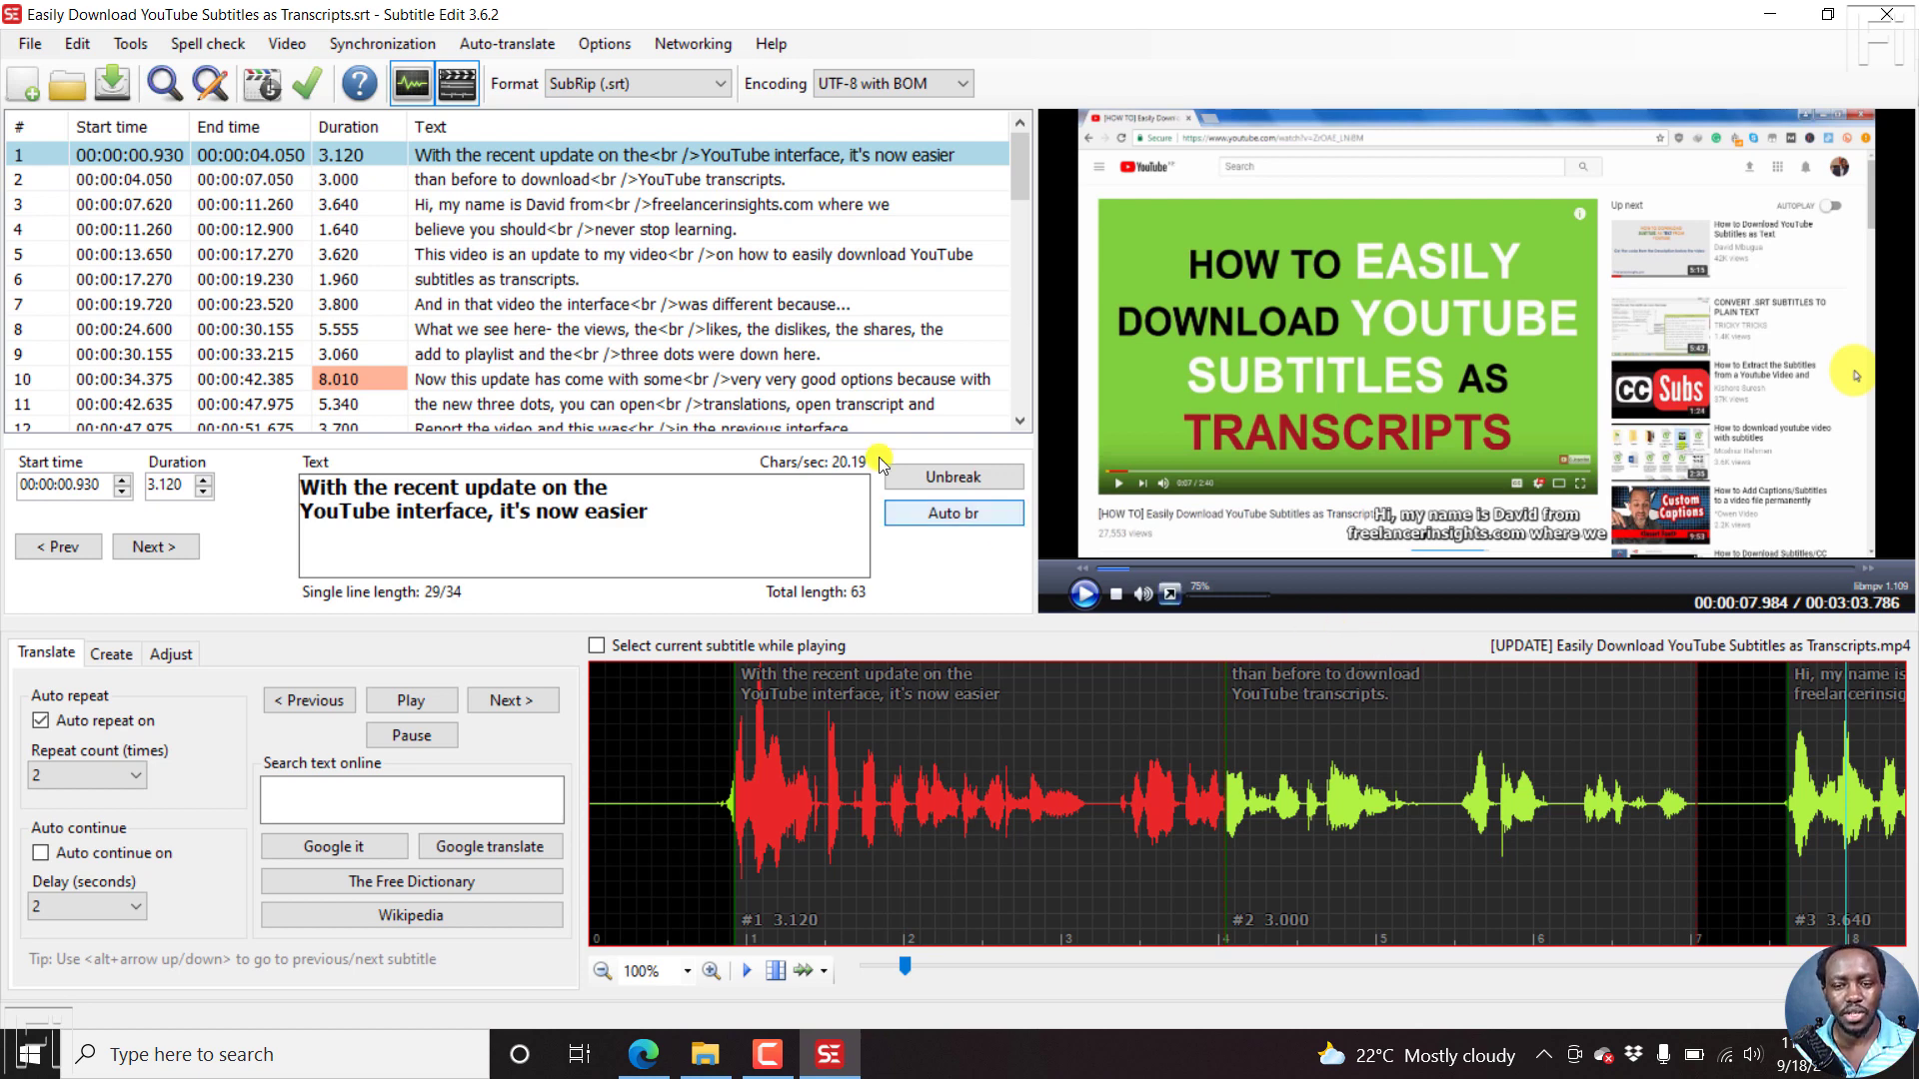
Start generating a video with burned-in subtitles and download FFmpeg for it.
click(288, 48)
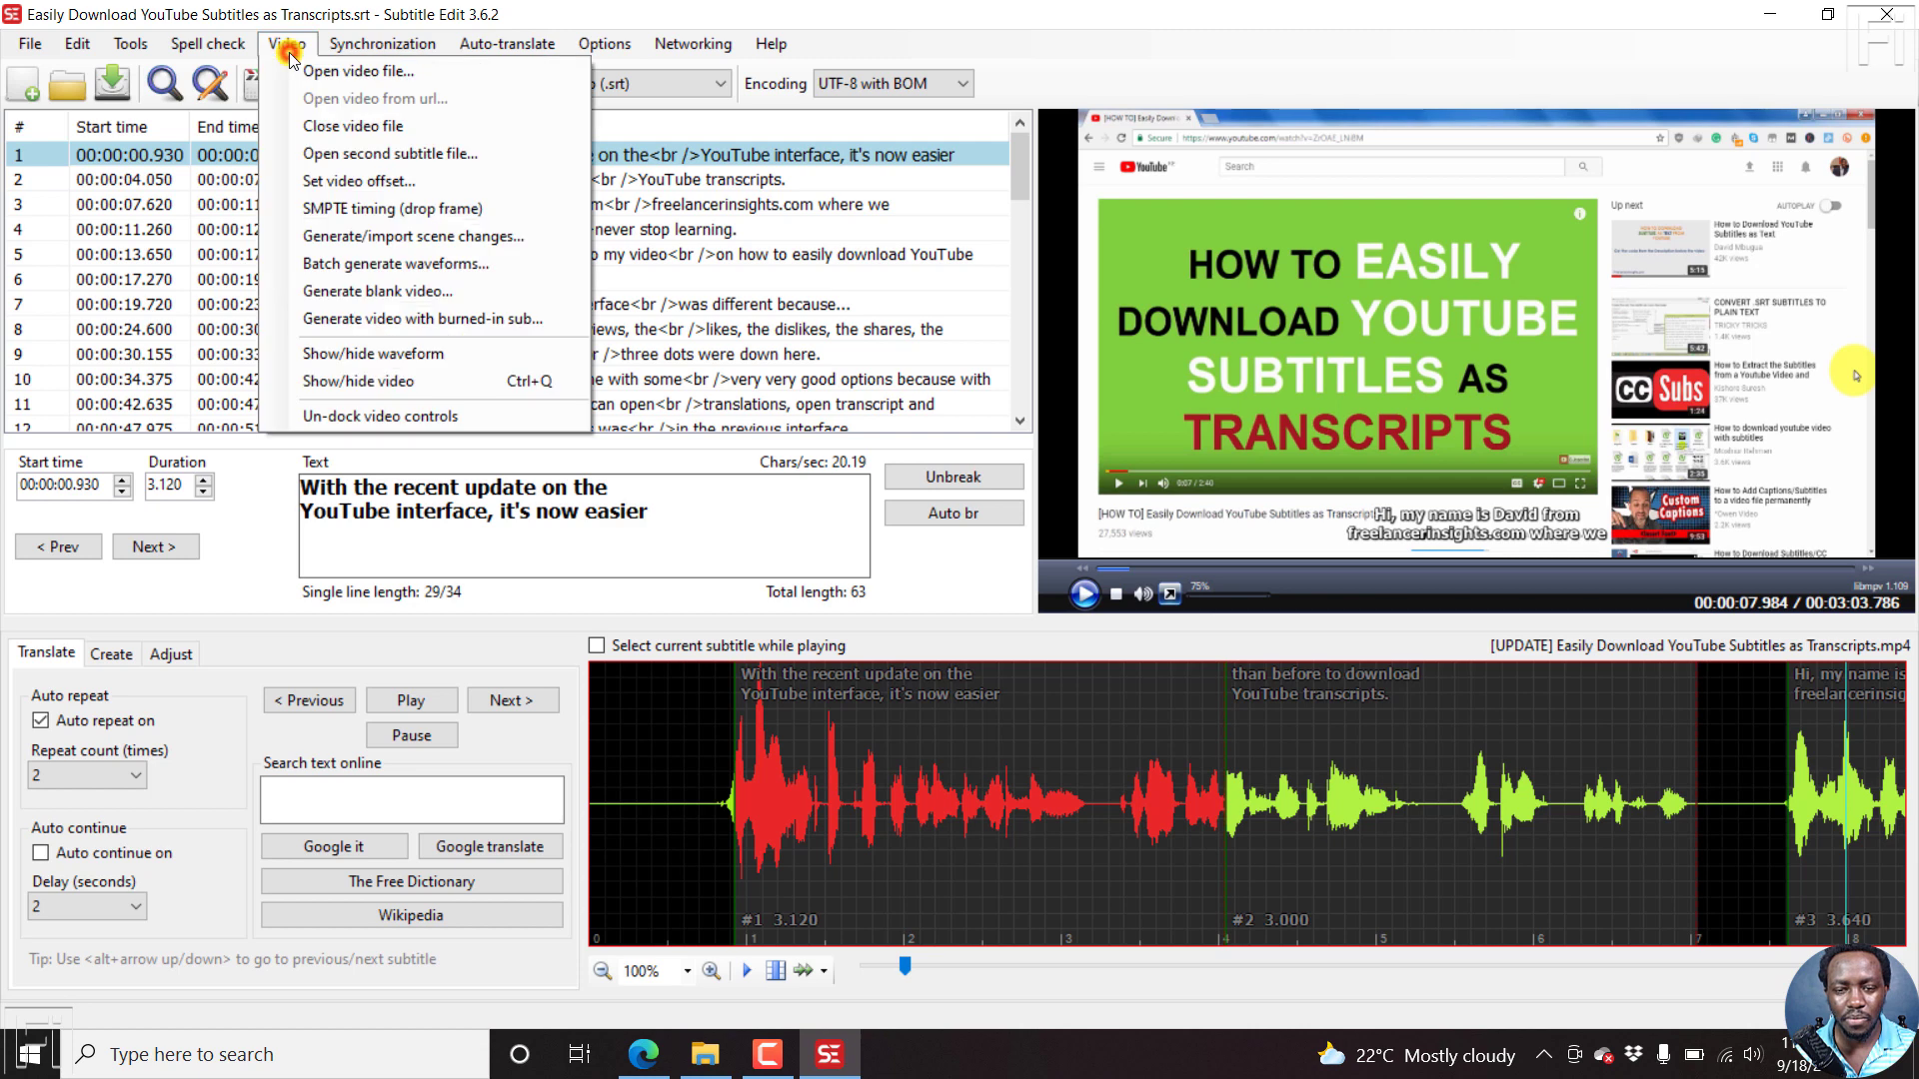
click(370, 318)
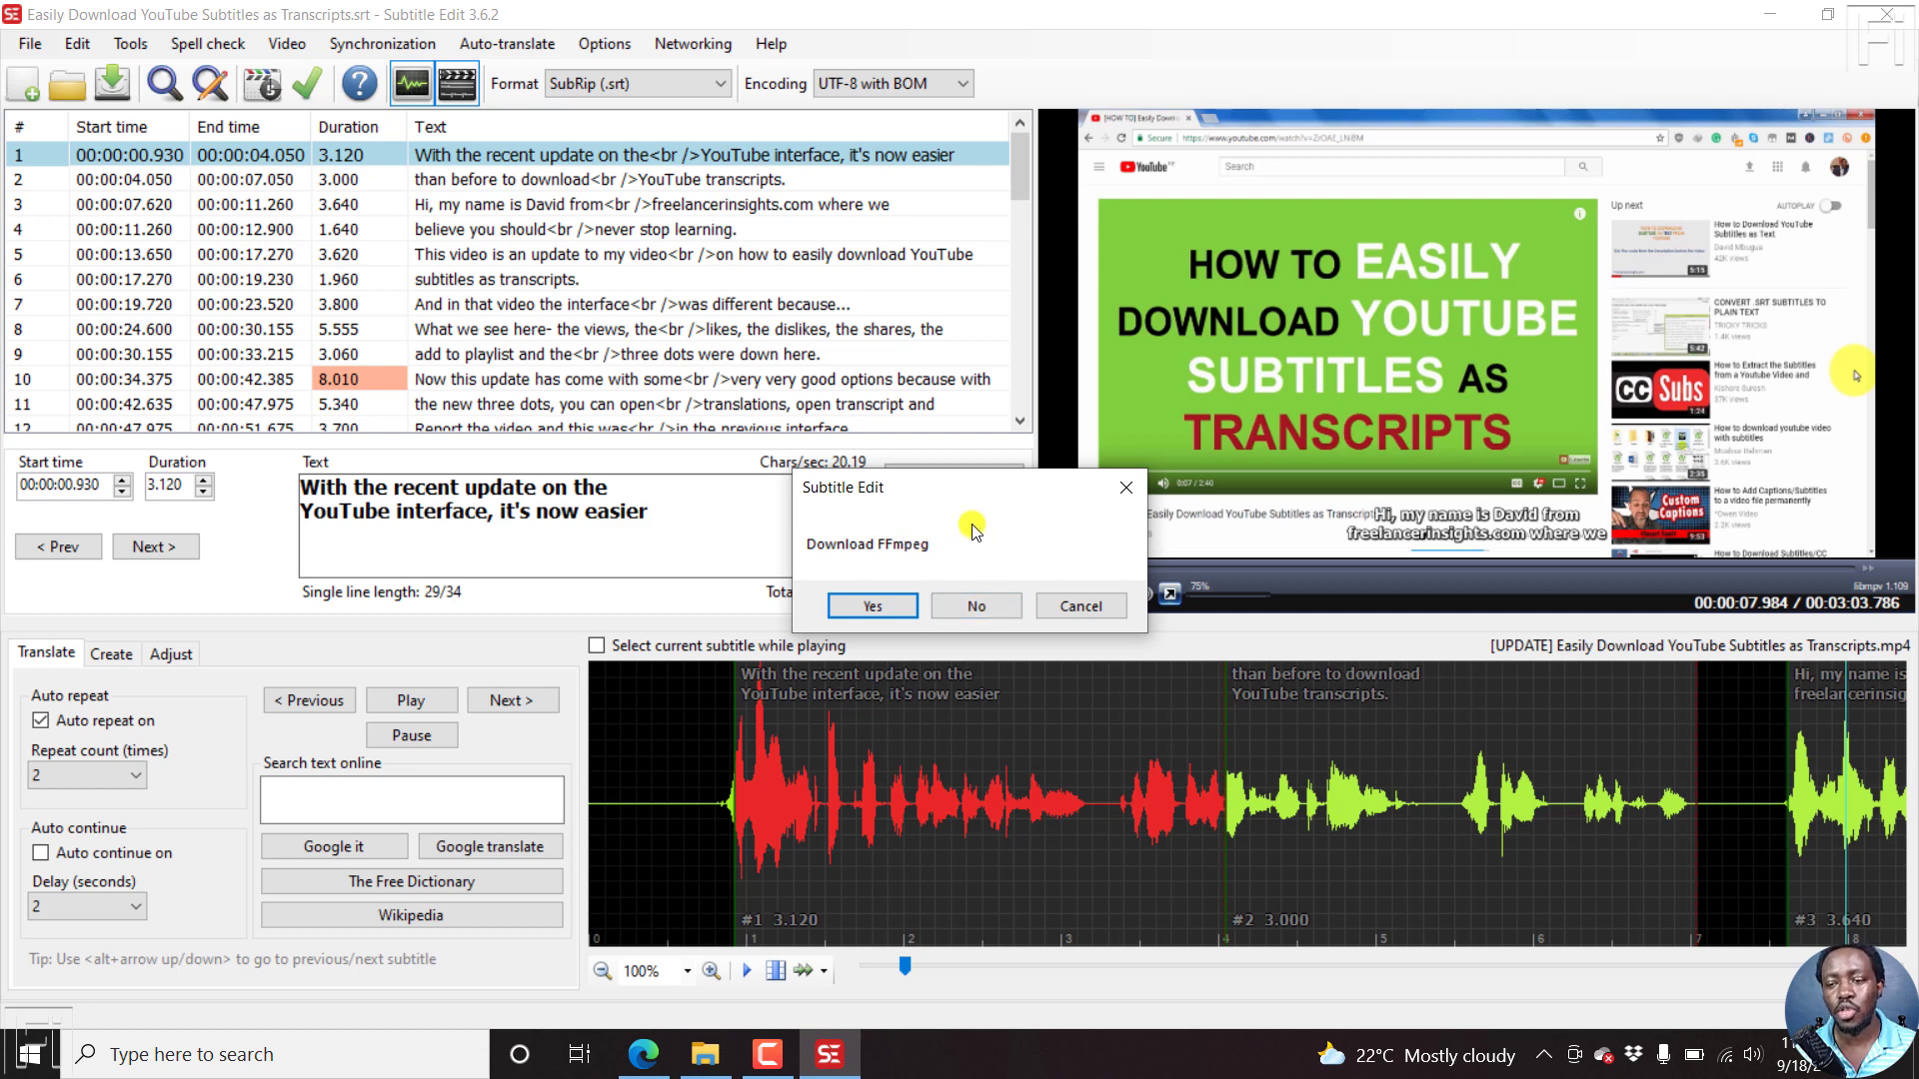
click(873, 607)
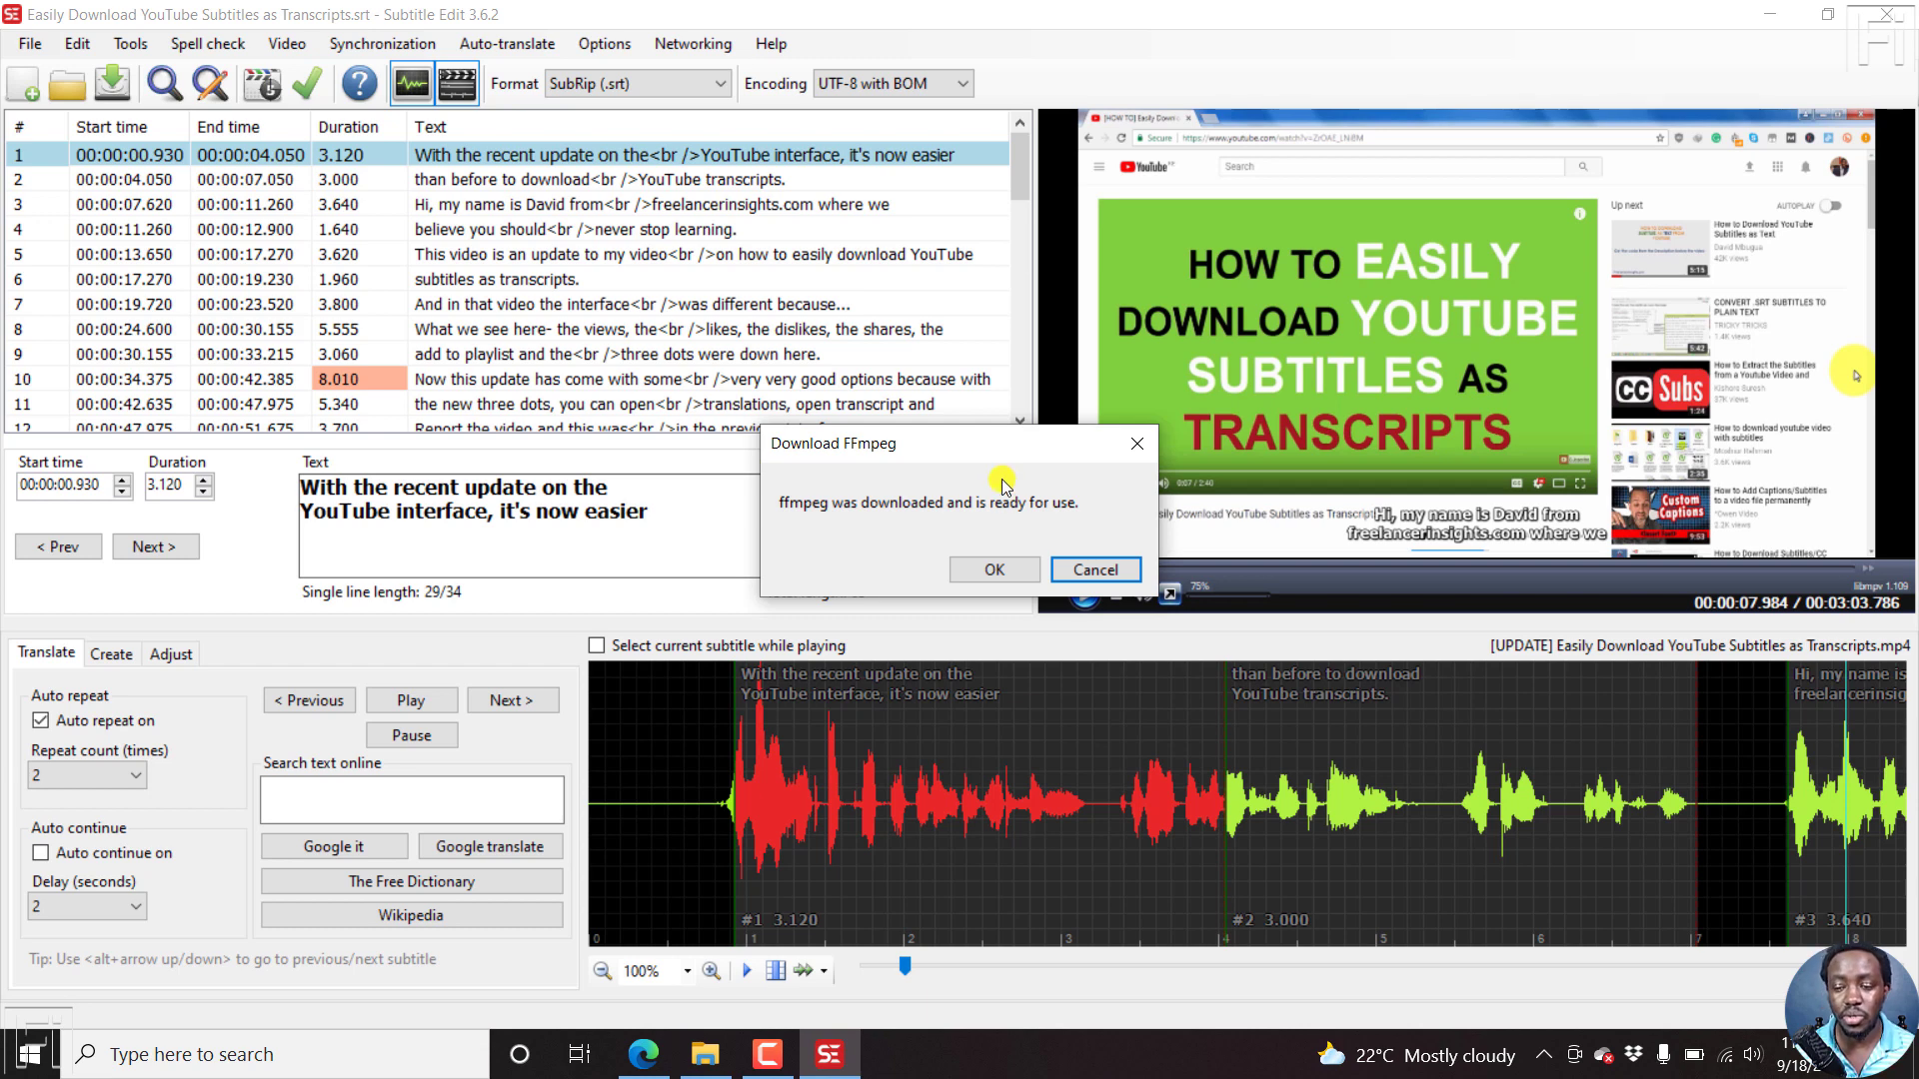
click(996, 569)
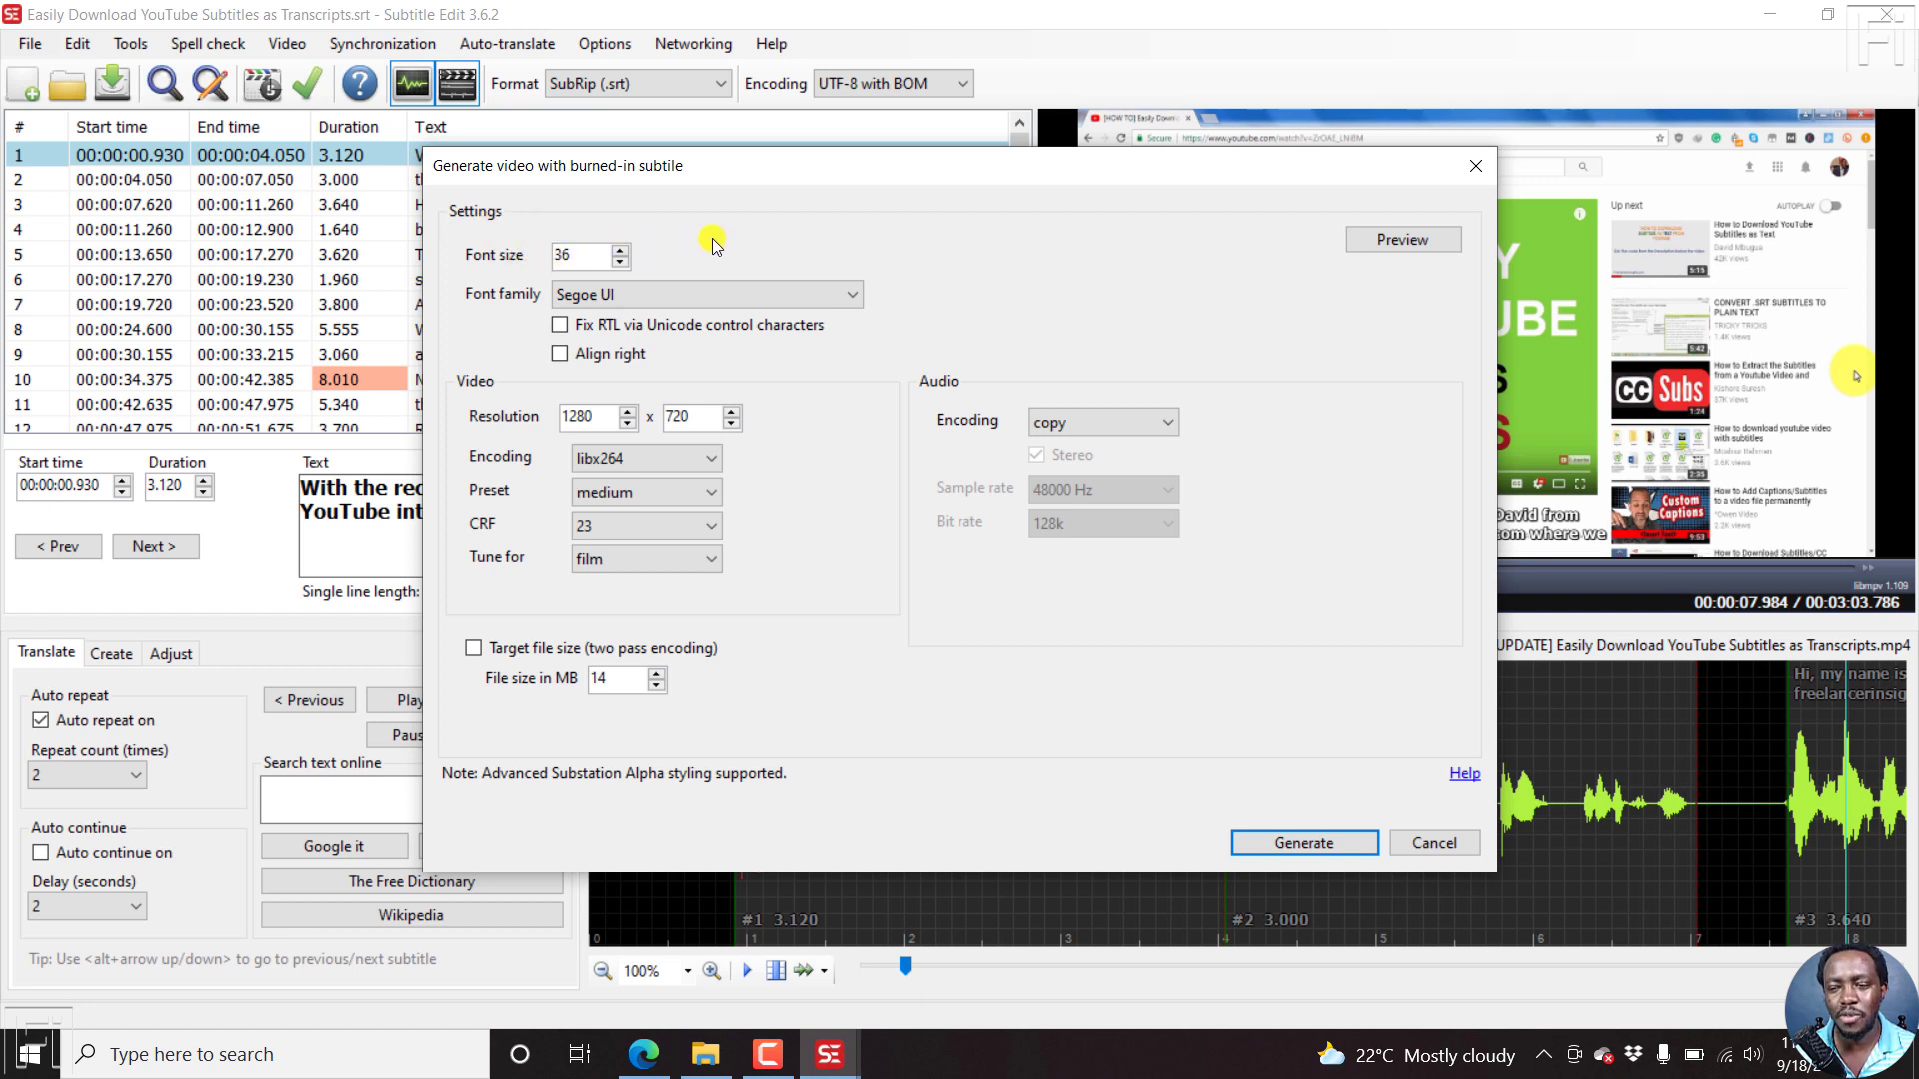
Preview the burned-in subtitle at the current settings and look through the available font families.
click(1435, 242)
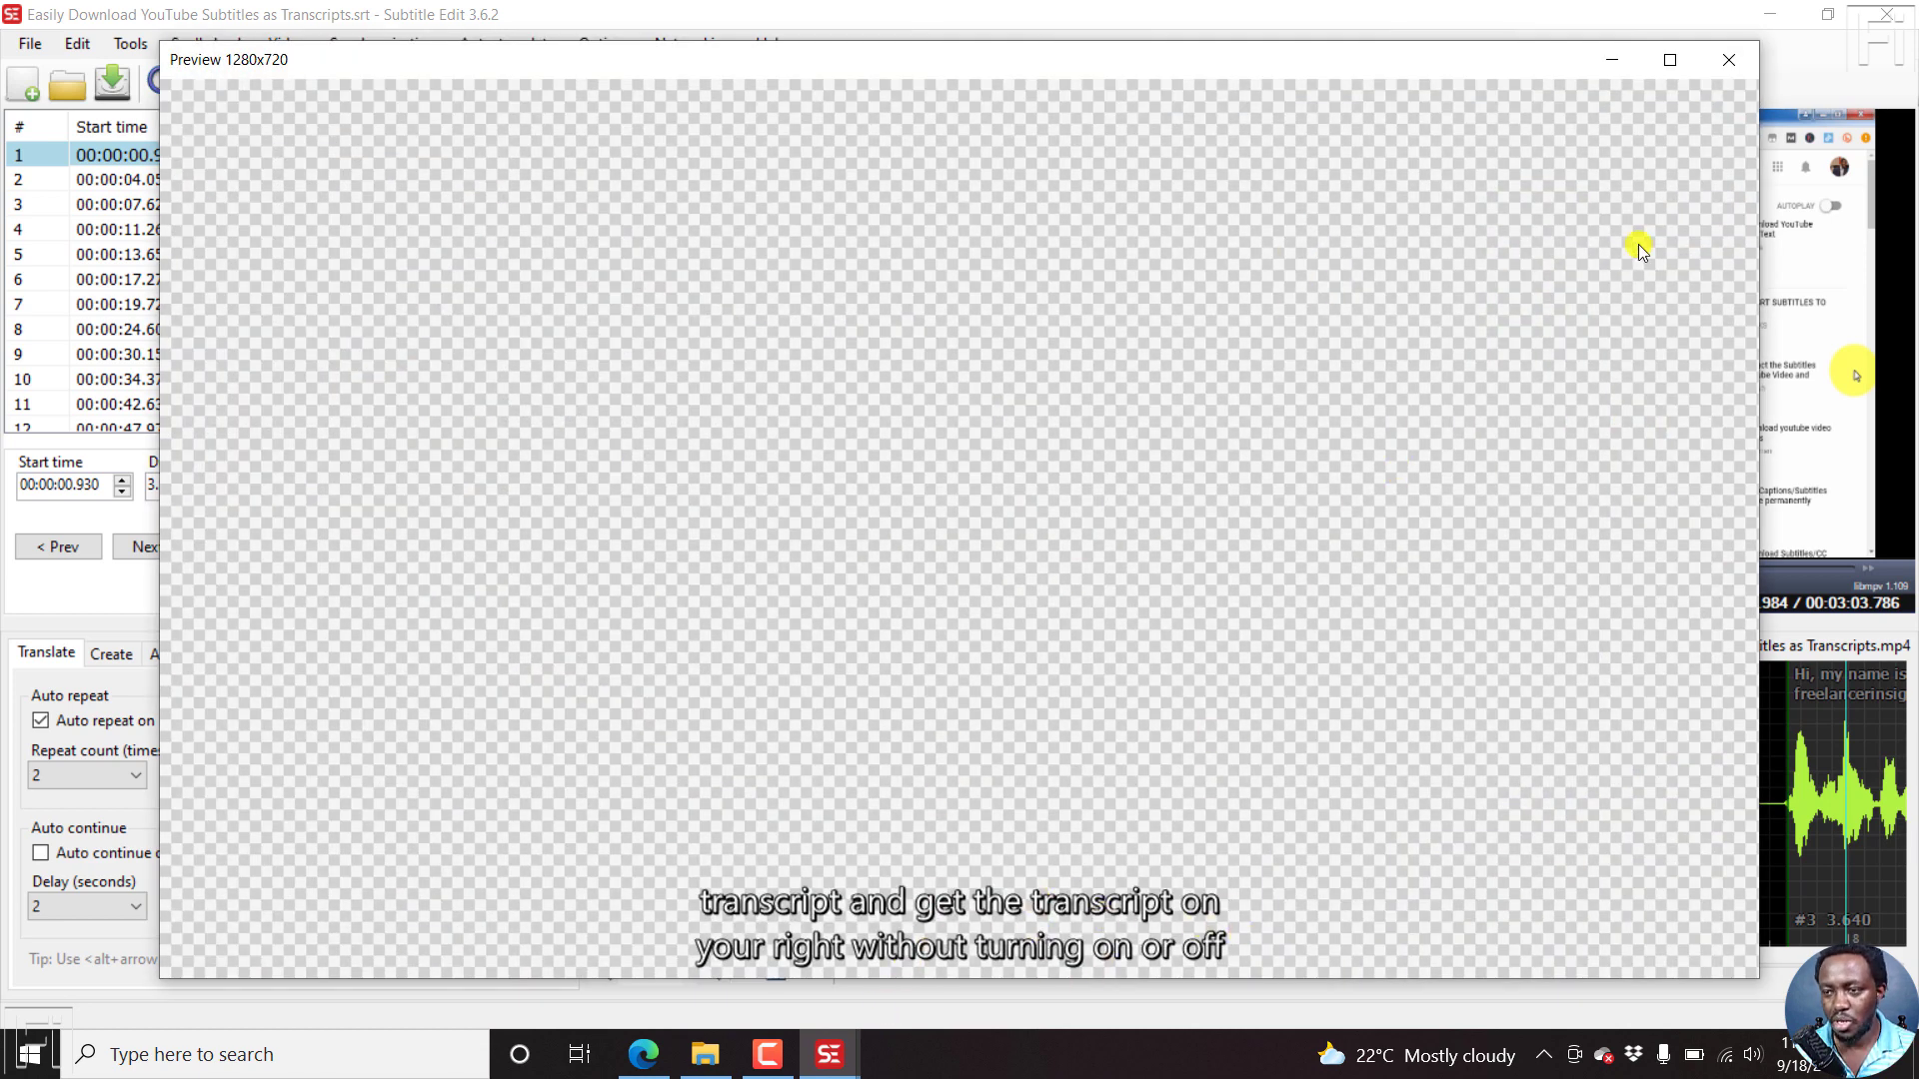
click(1730, 59)
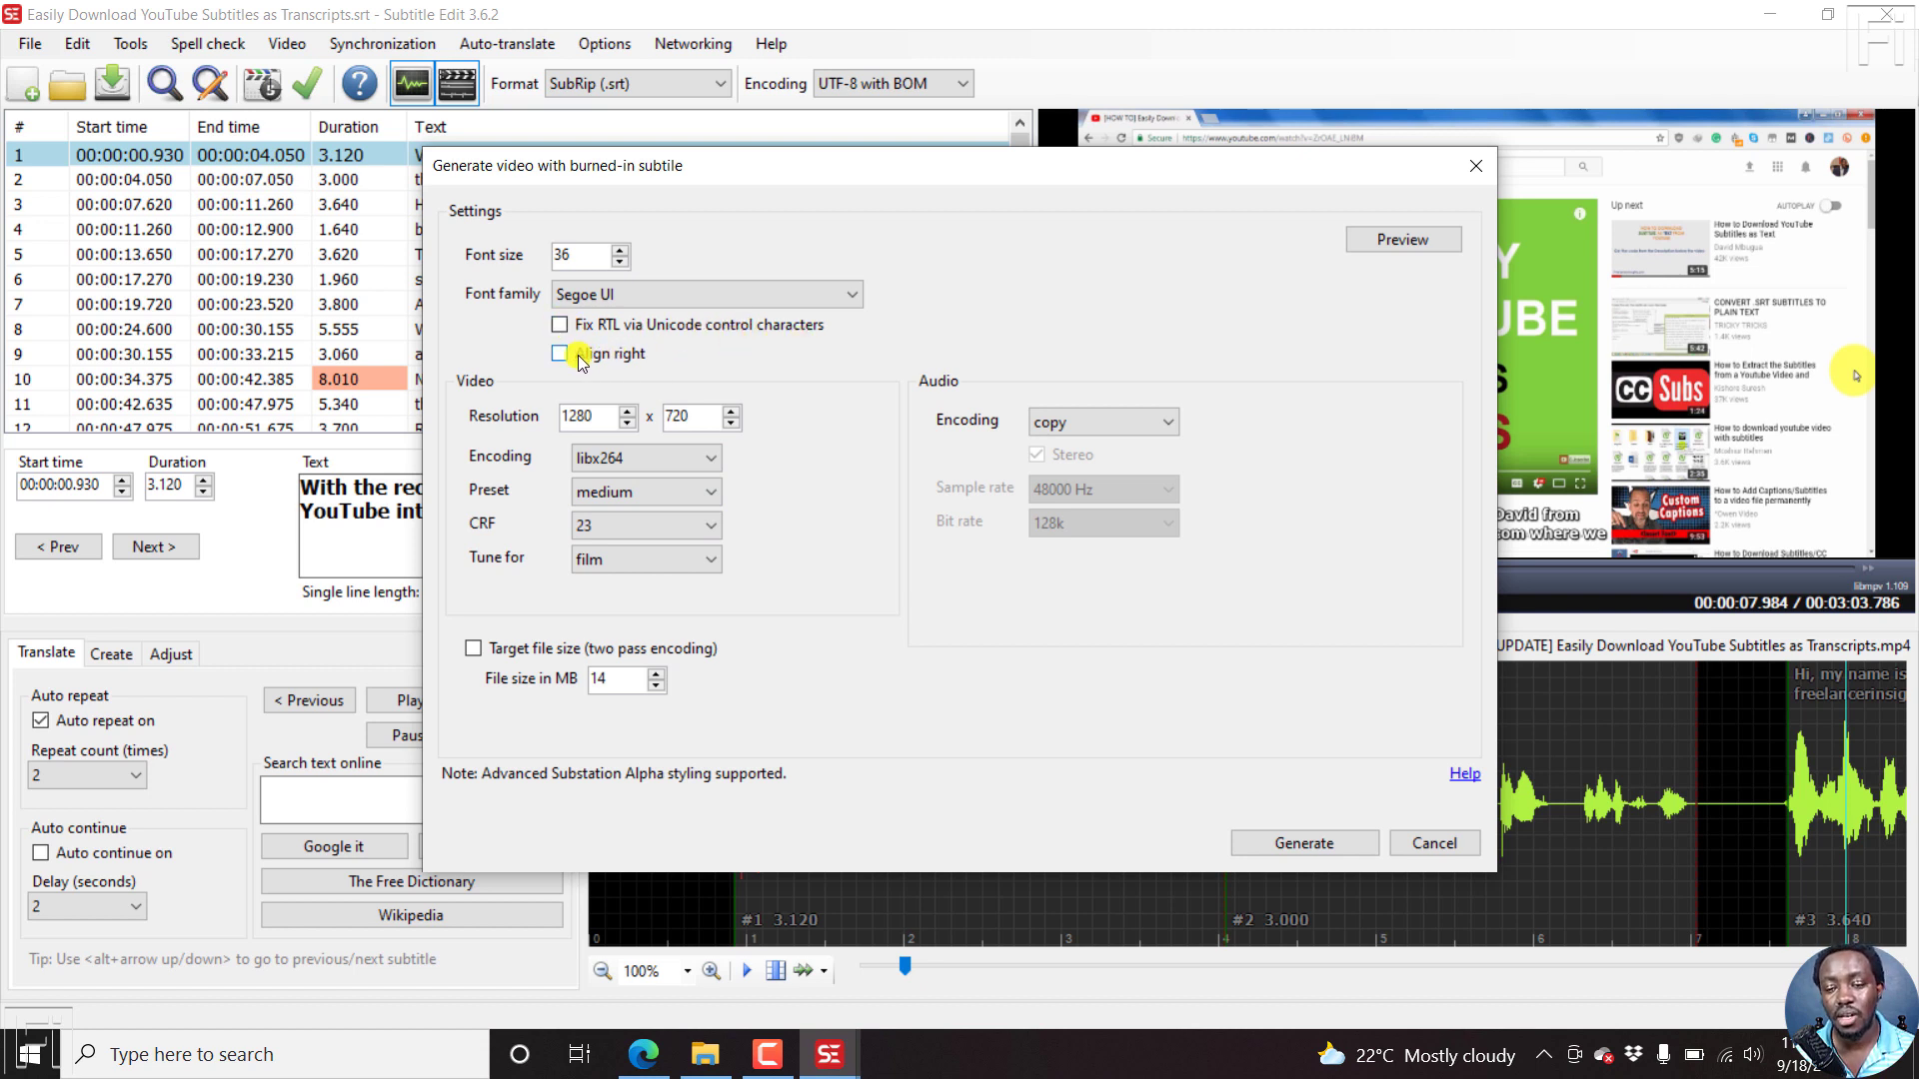
click(853, 294)
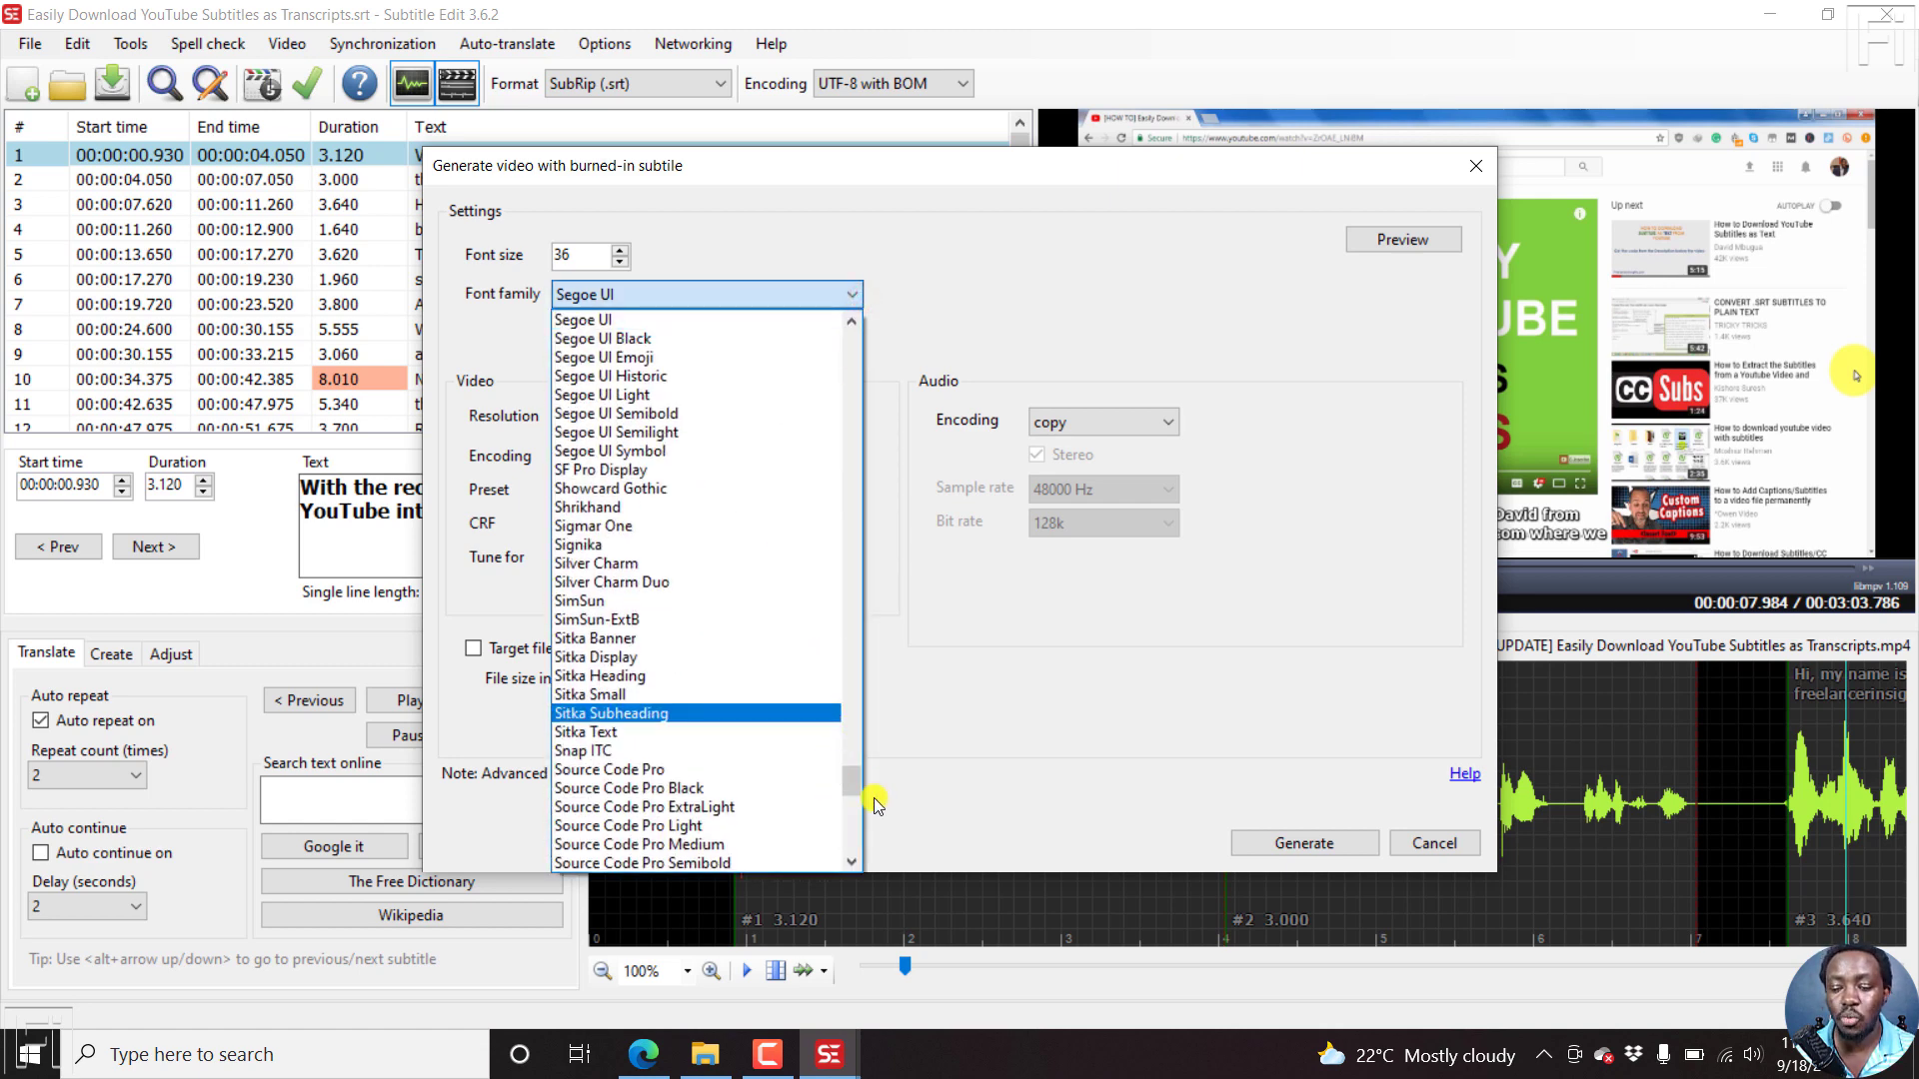
drag(856, 785, 897, 314)
click(1004, 304)
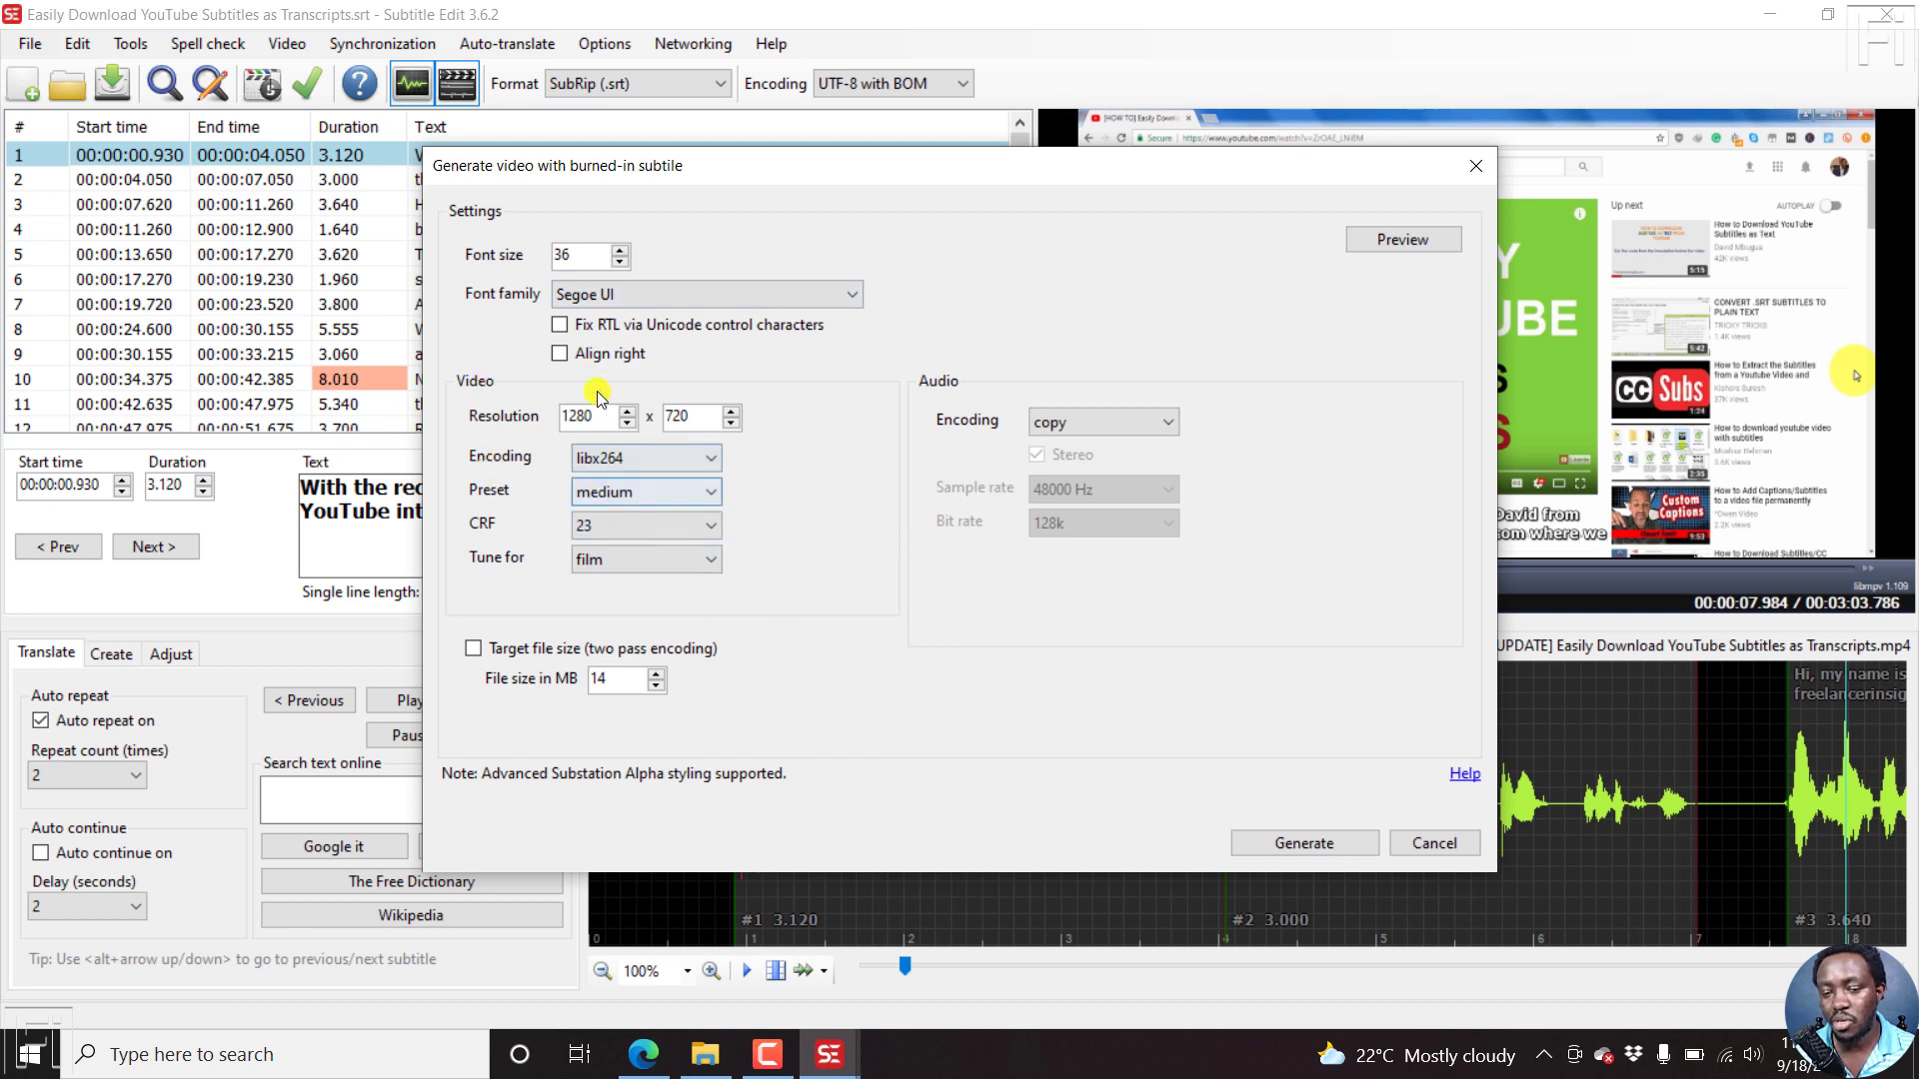
Review the available video encoding, preset, CRF and tuning options without changing them.
click(683, 463)
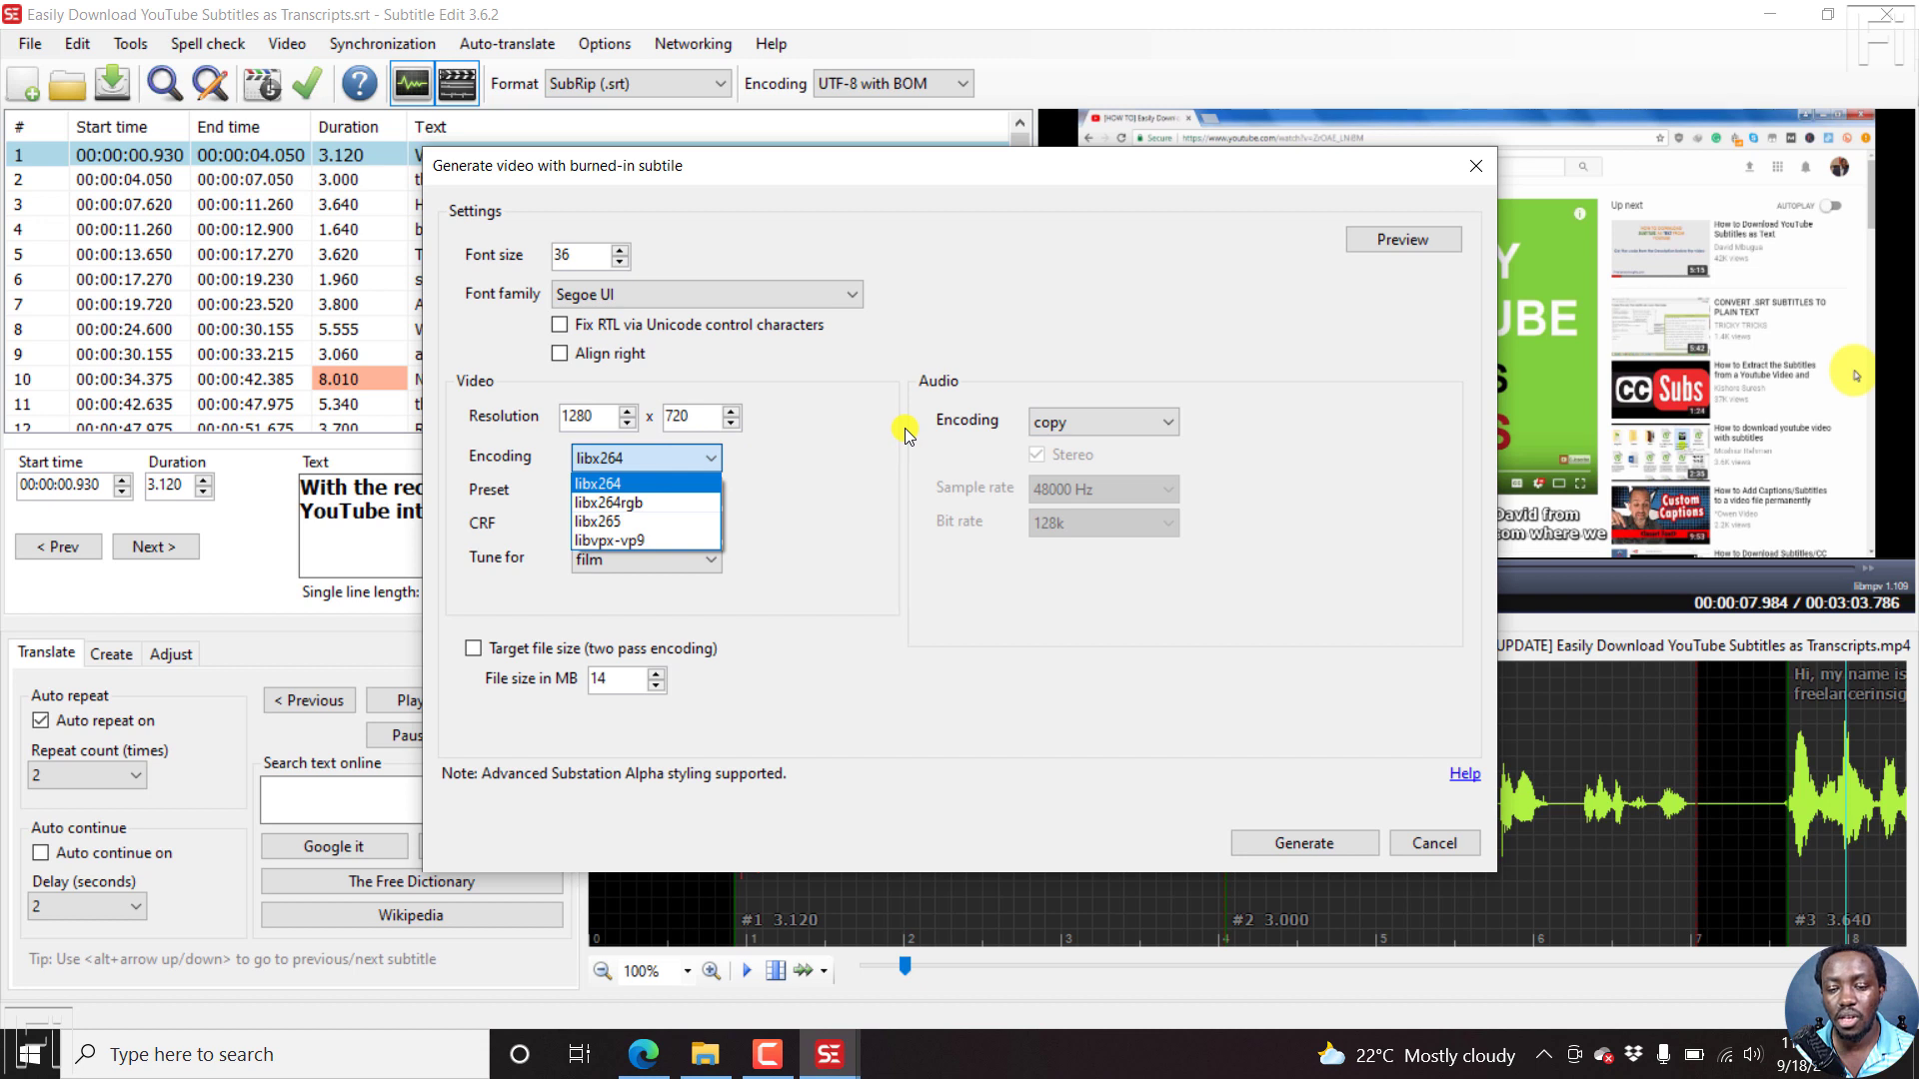
click(893, 447)
click(695, 491)
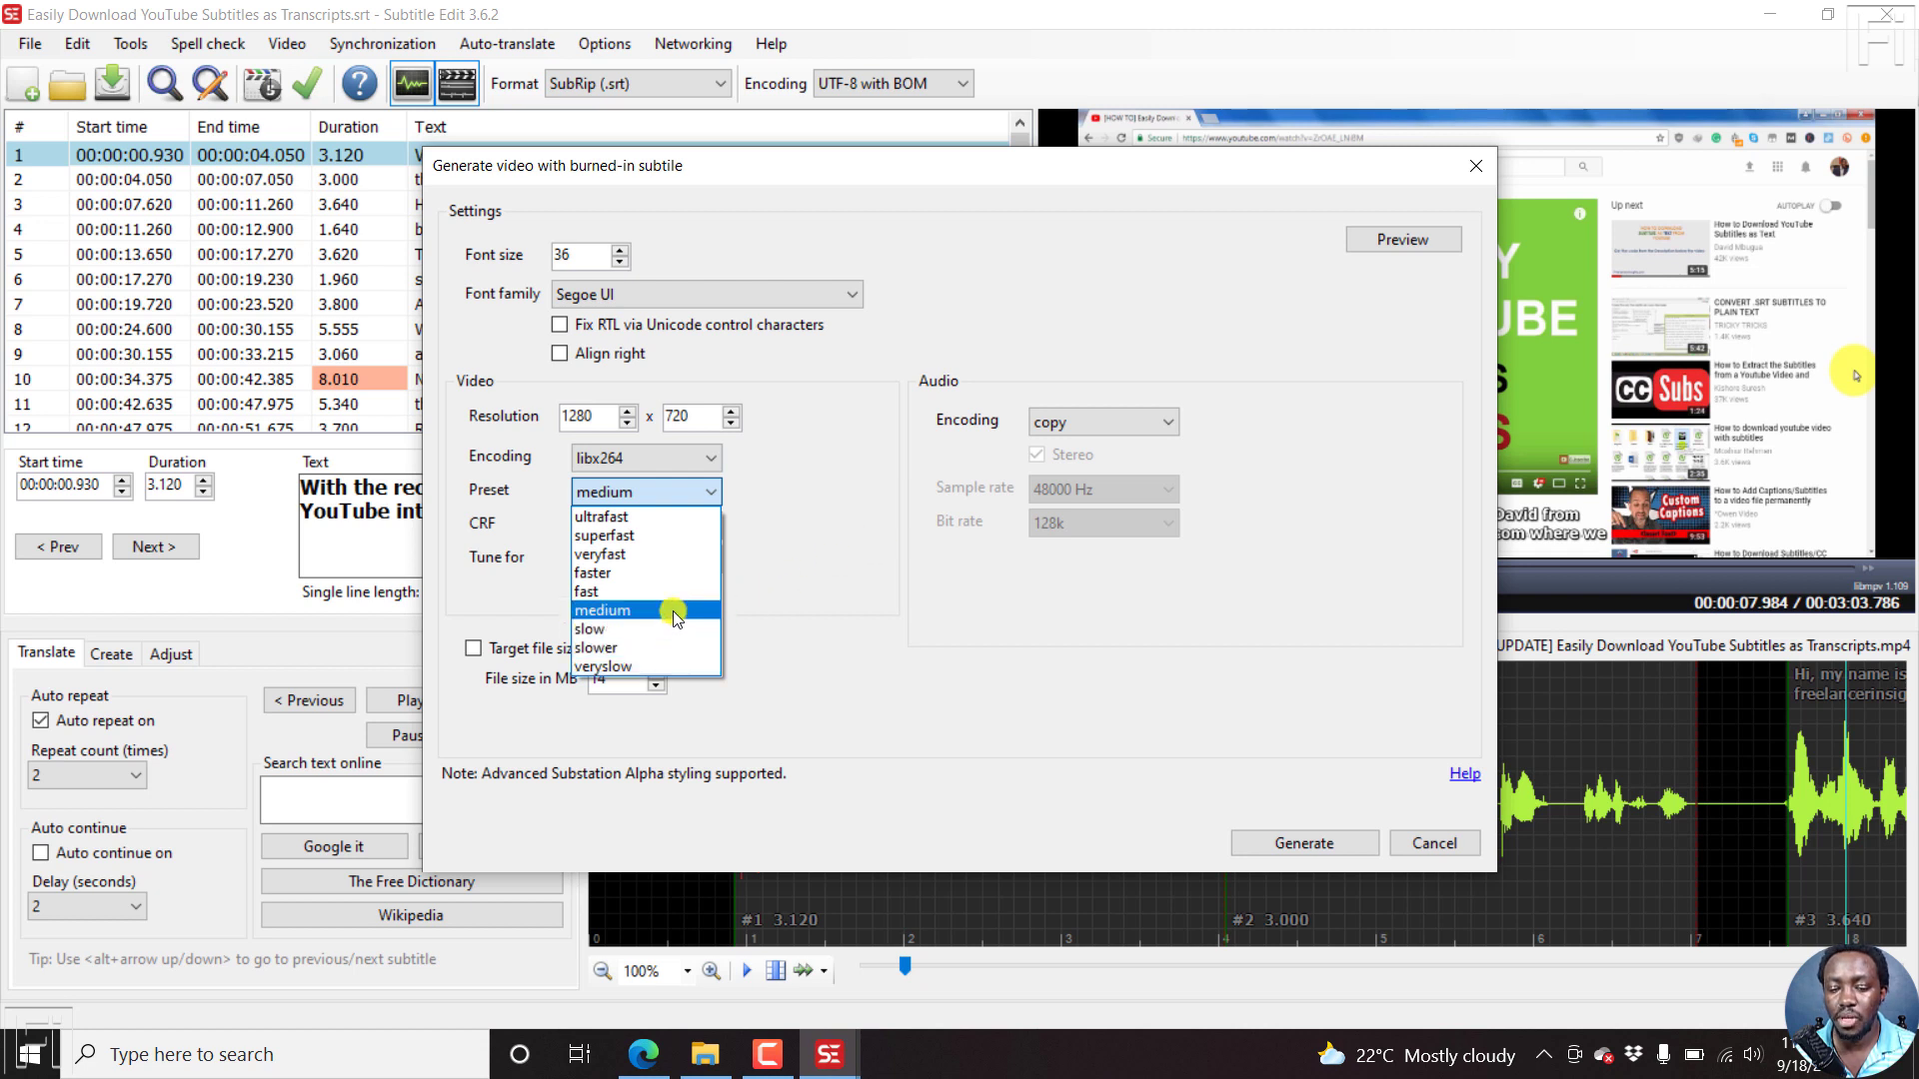
click(850, 495)
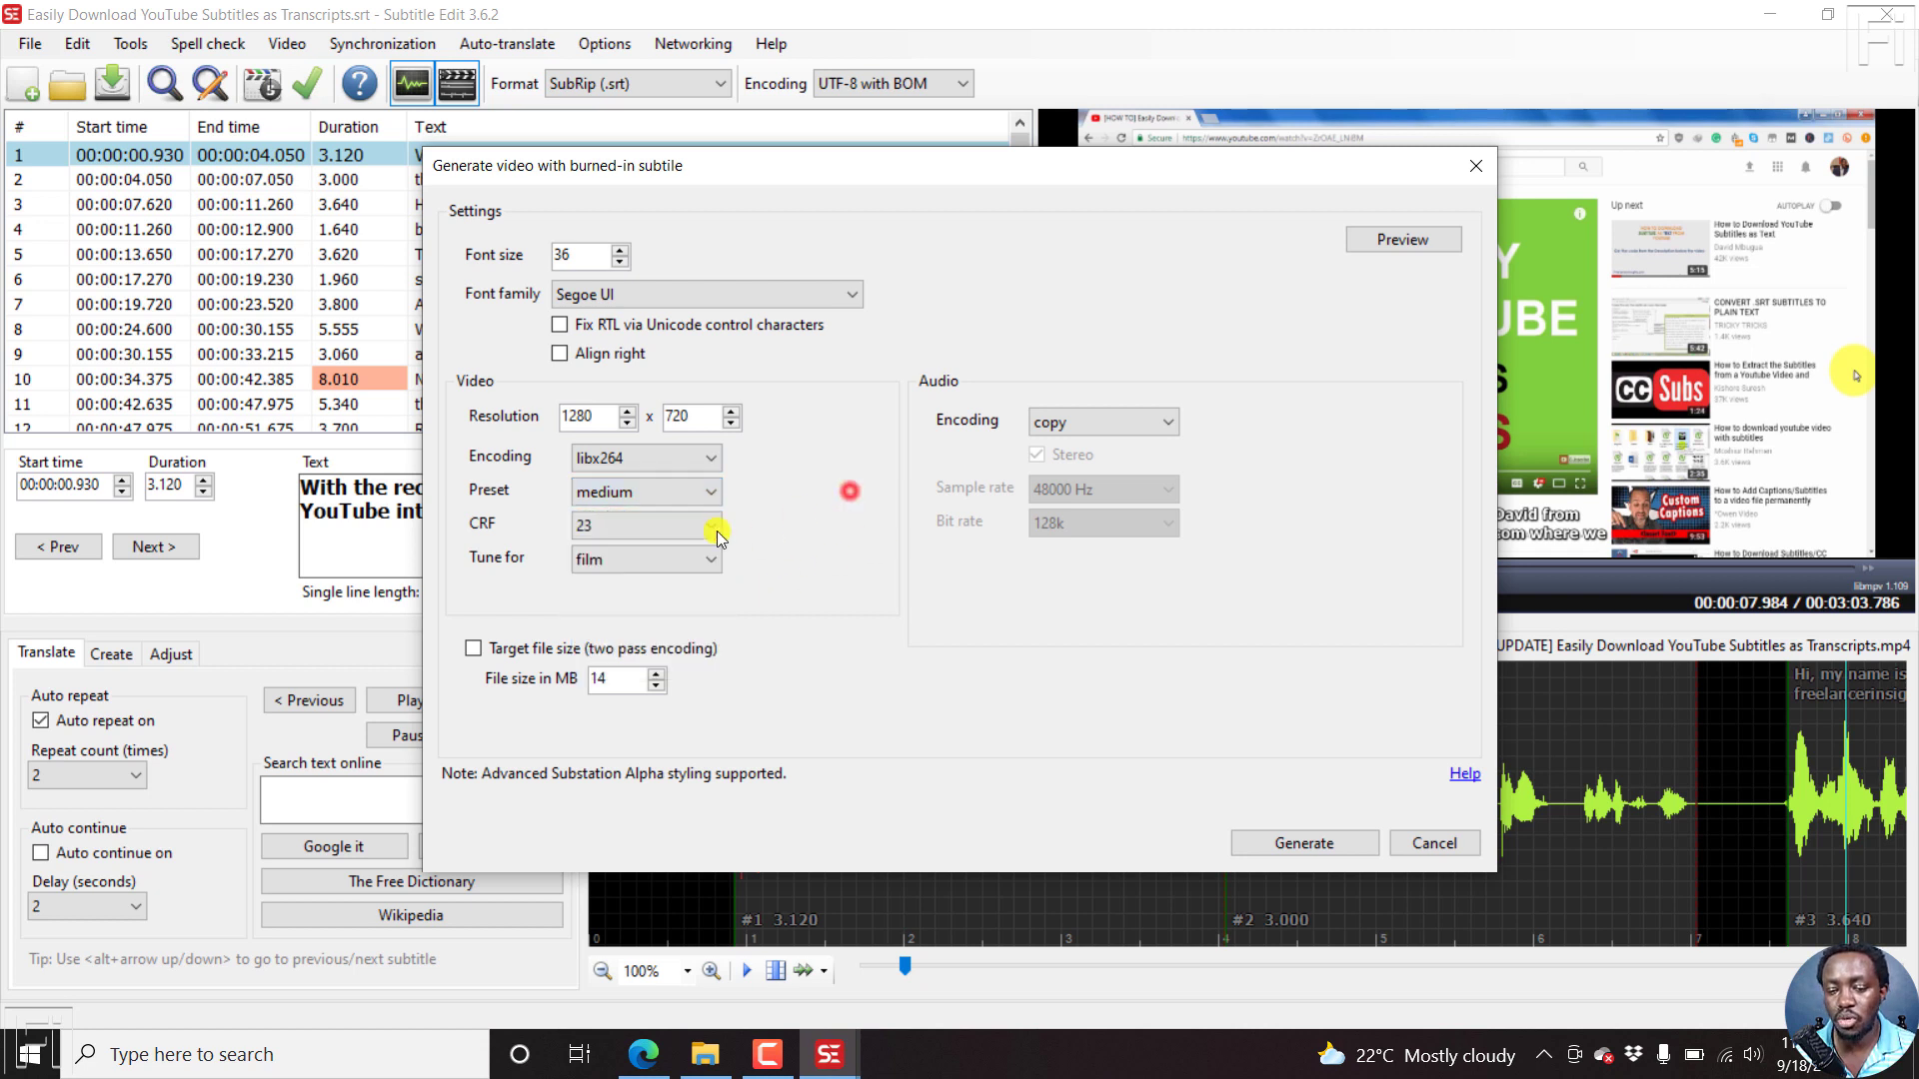
click(696, 525)
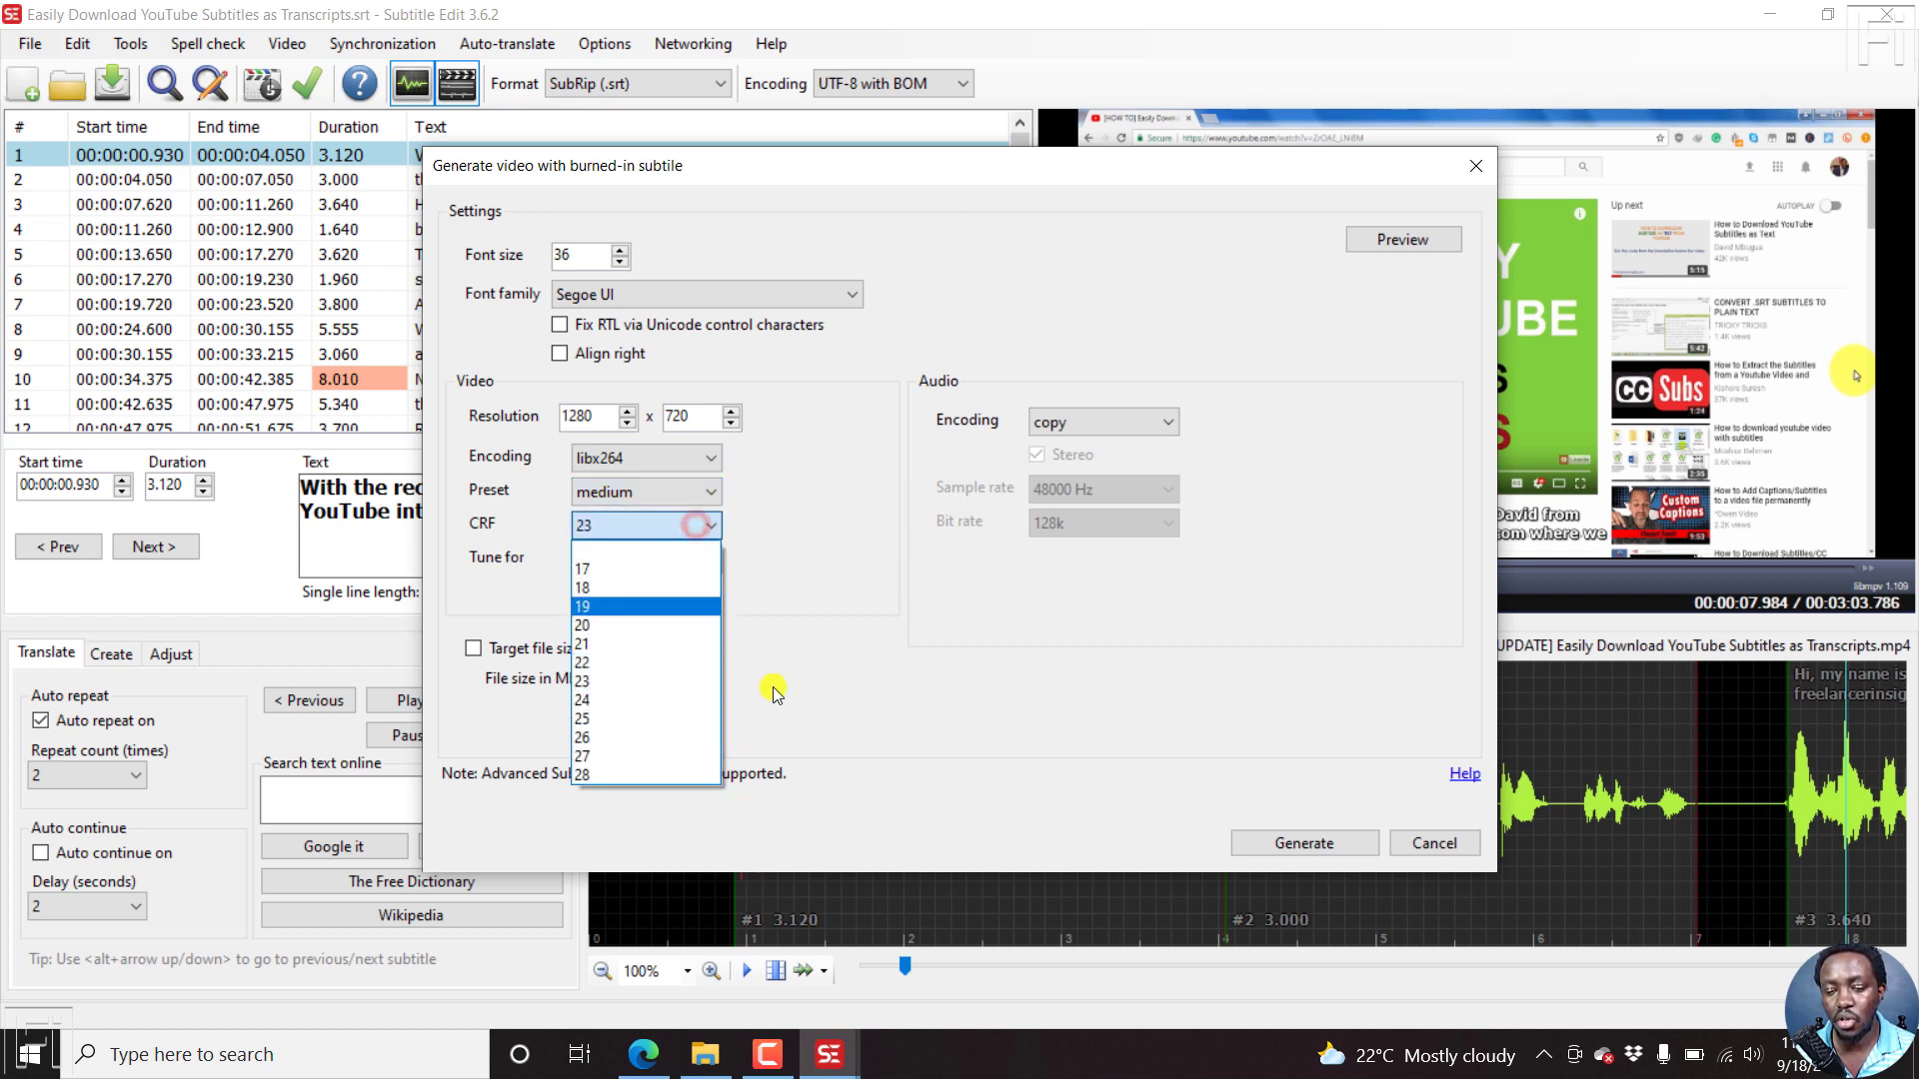
click(885, 580)
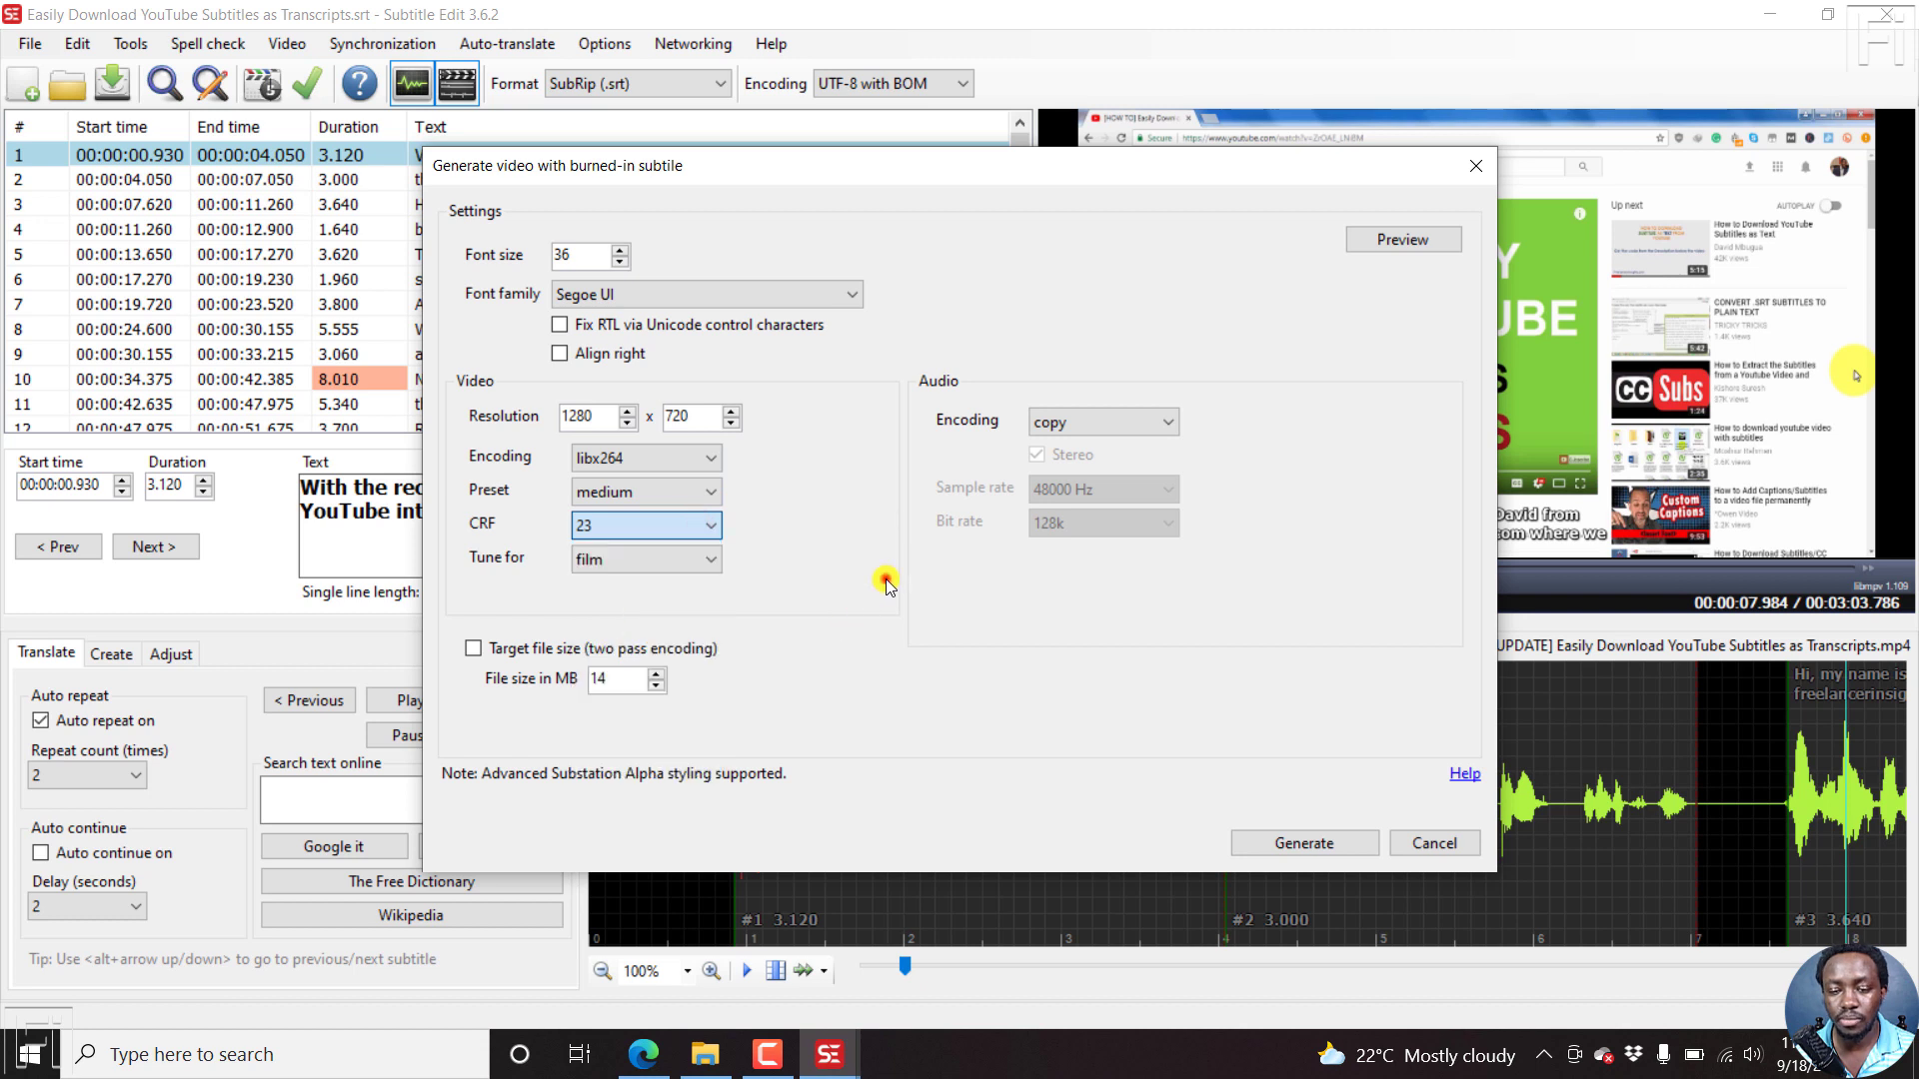
click(688, 559)
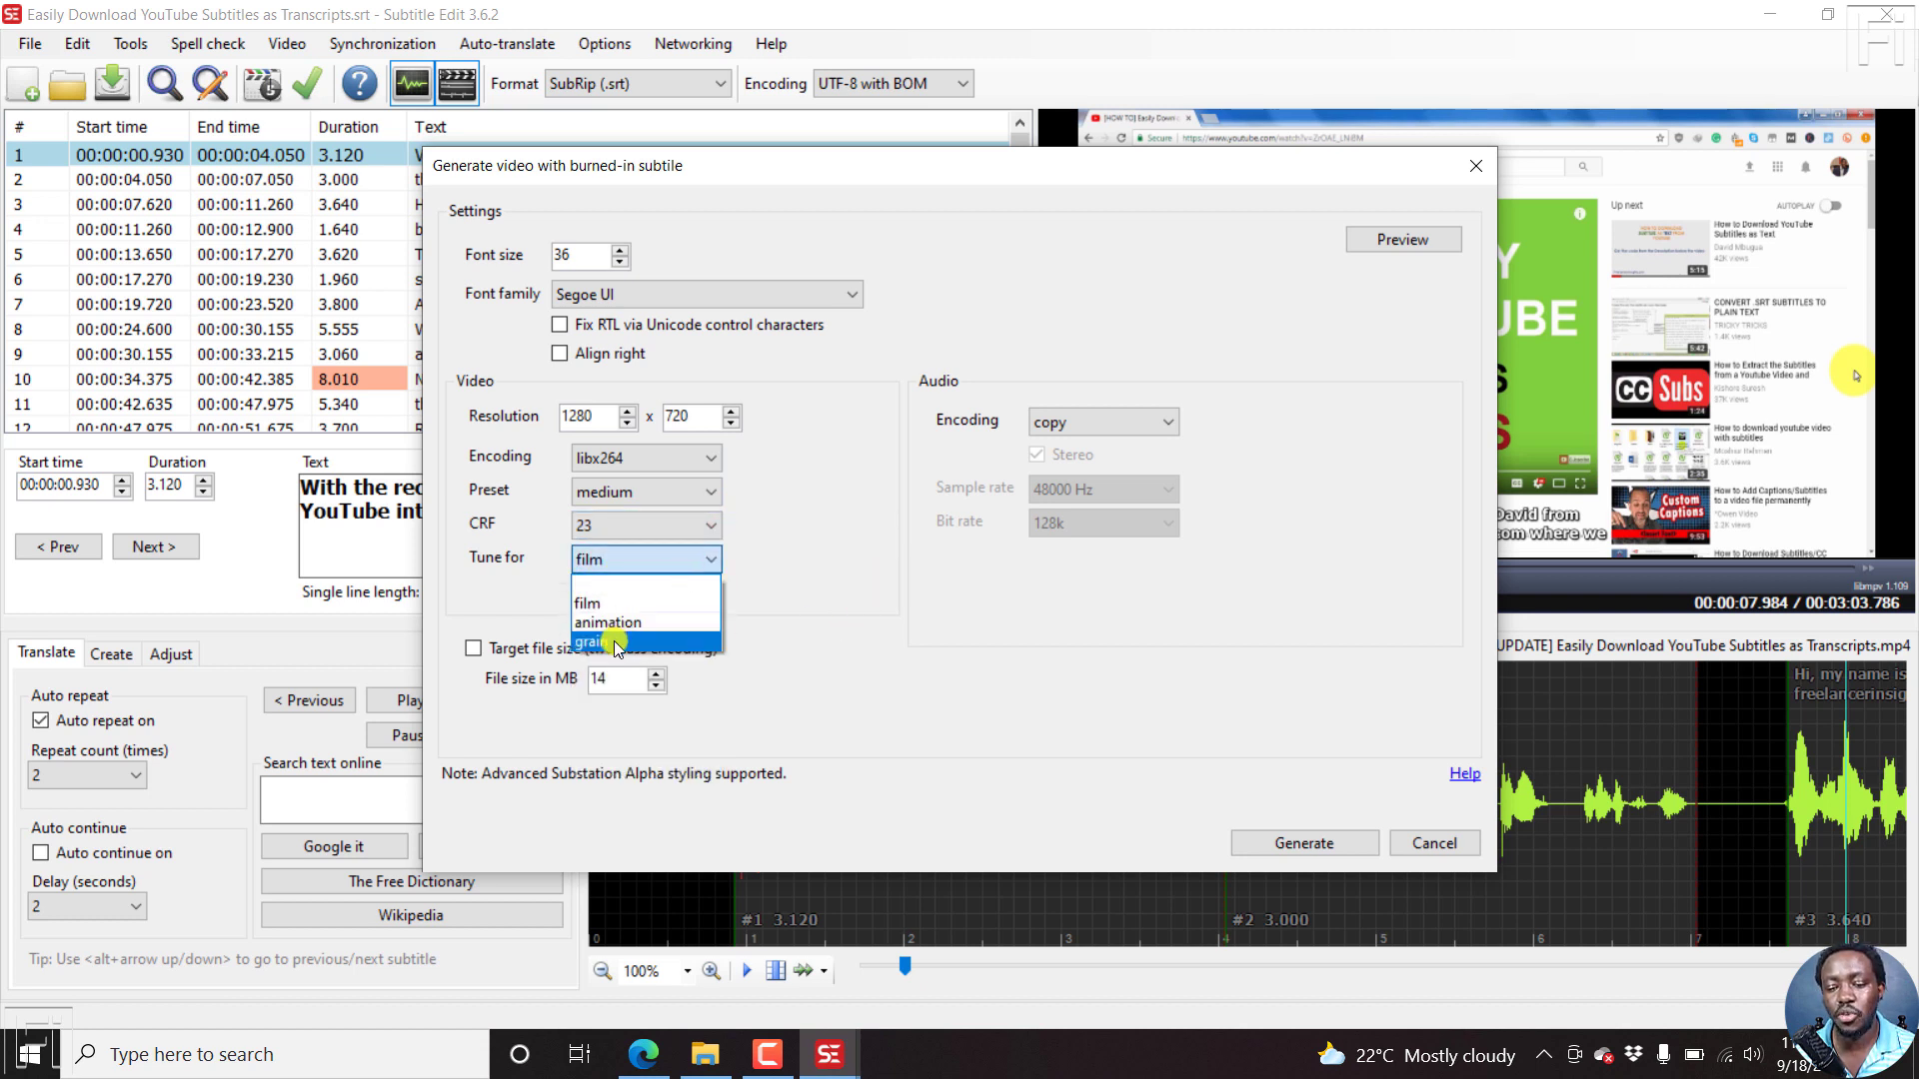
click(861, 583)
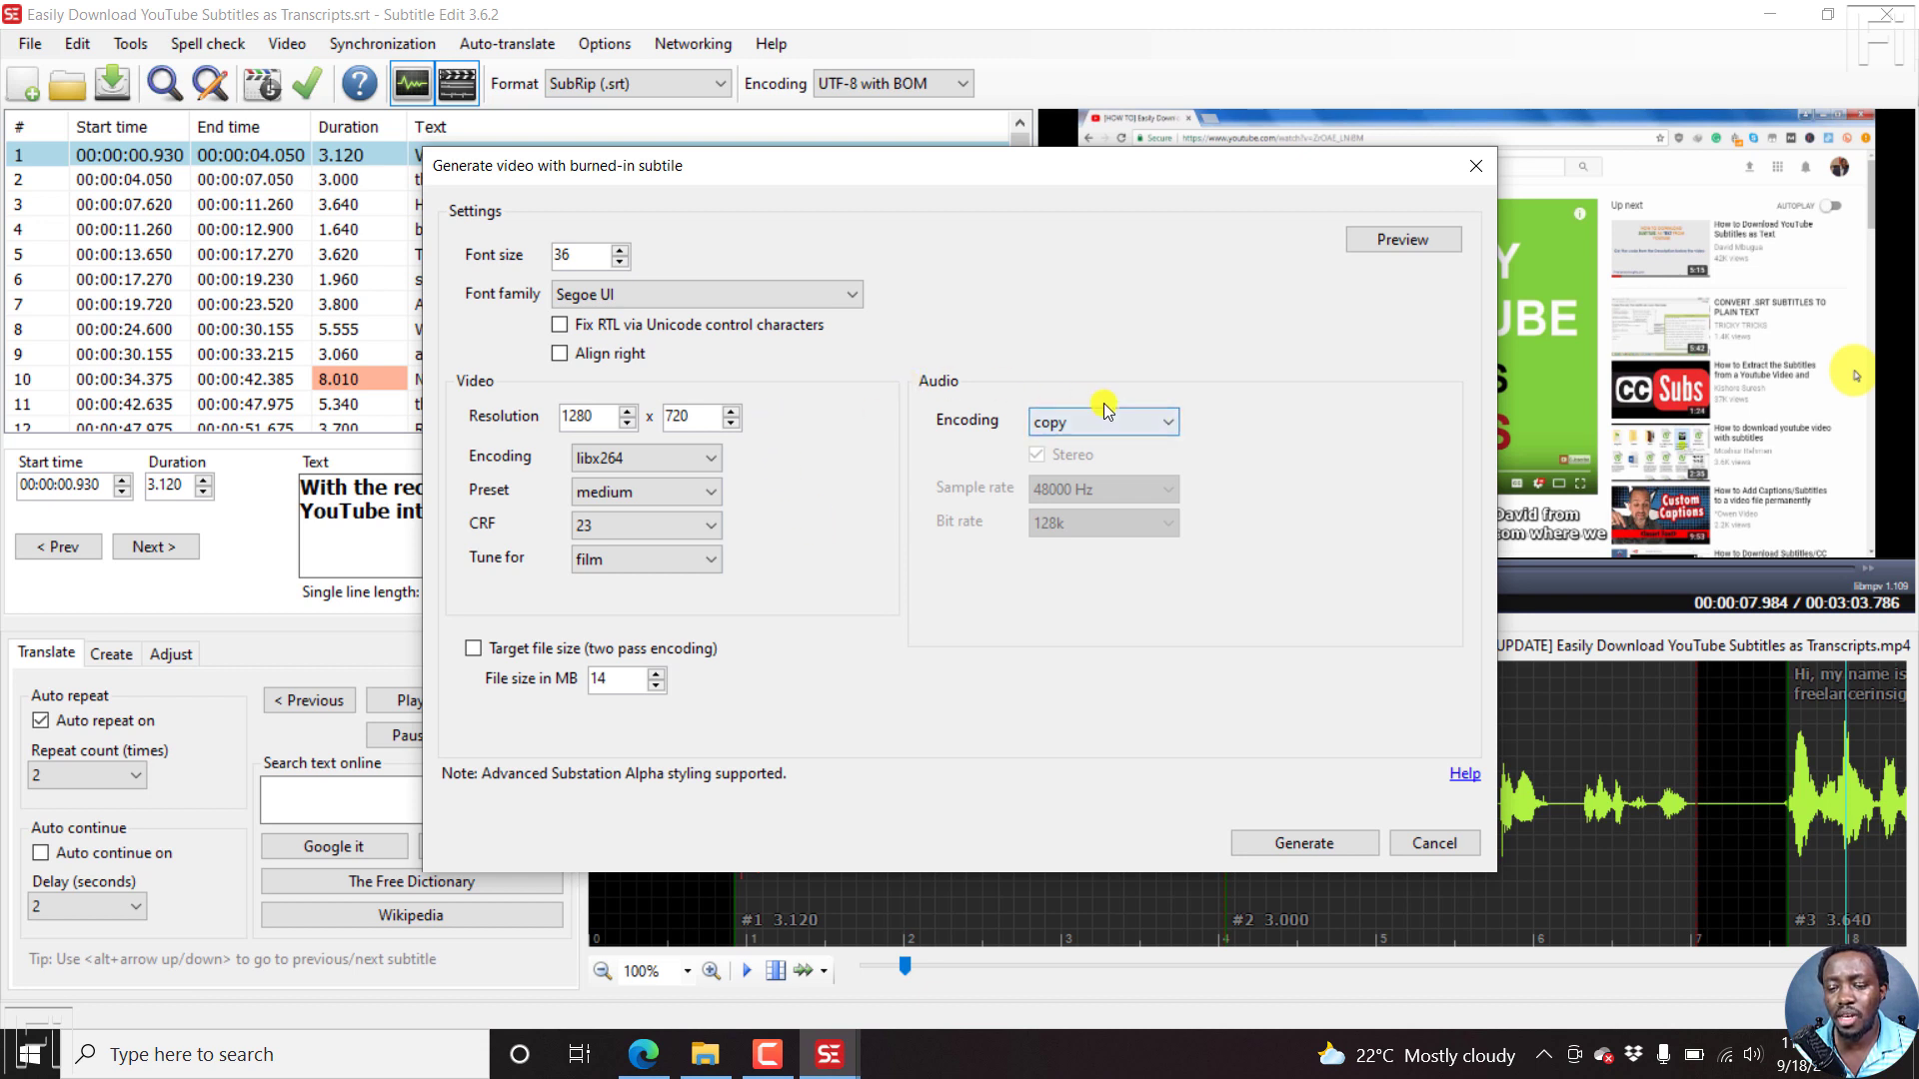
Set the audio encoding to aac, keeping stereo on and the sample rate at 48000 Hz.
click(1140, 430)
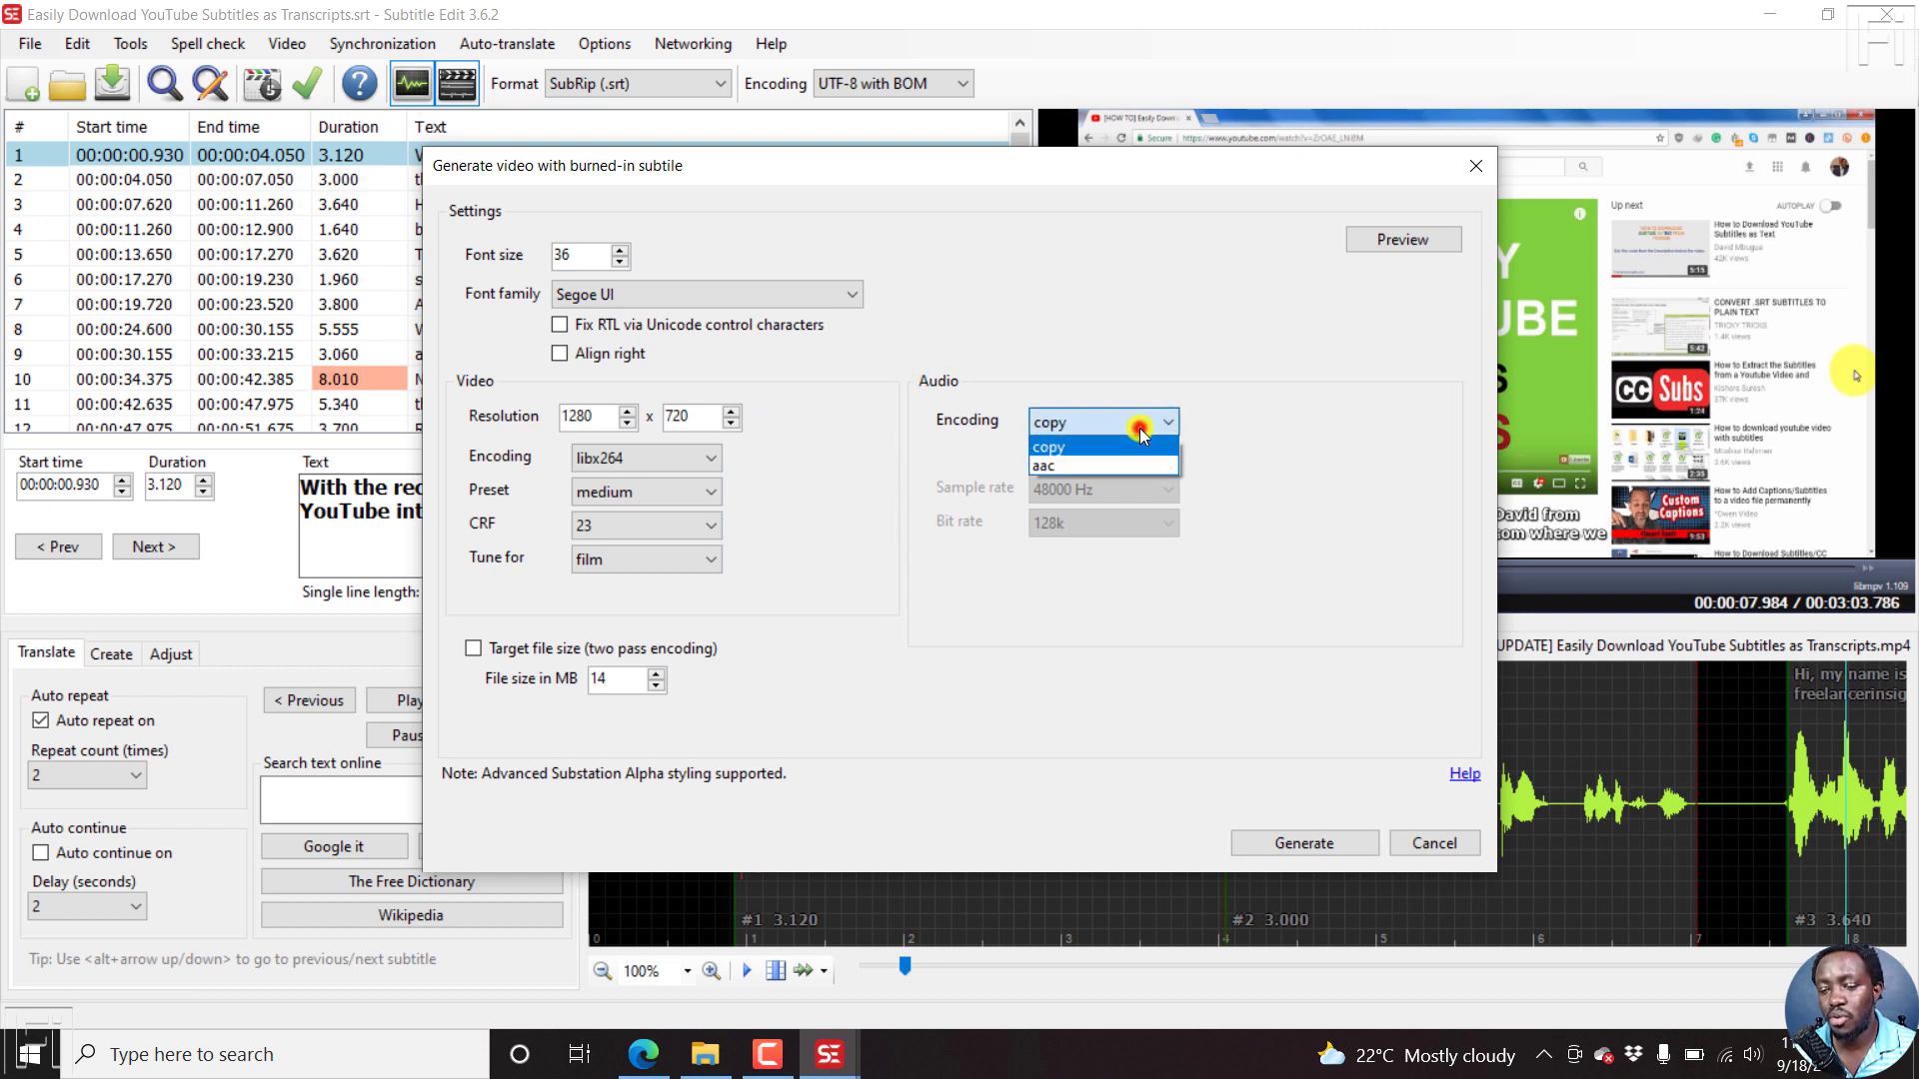
click(1089, 466)
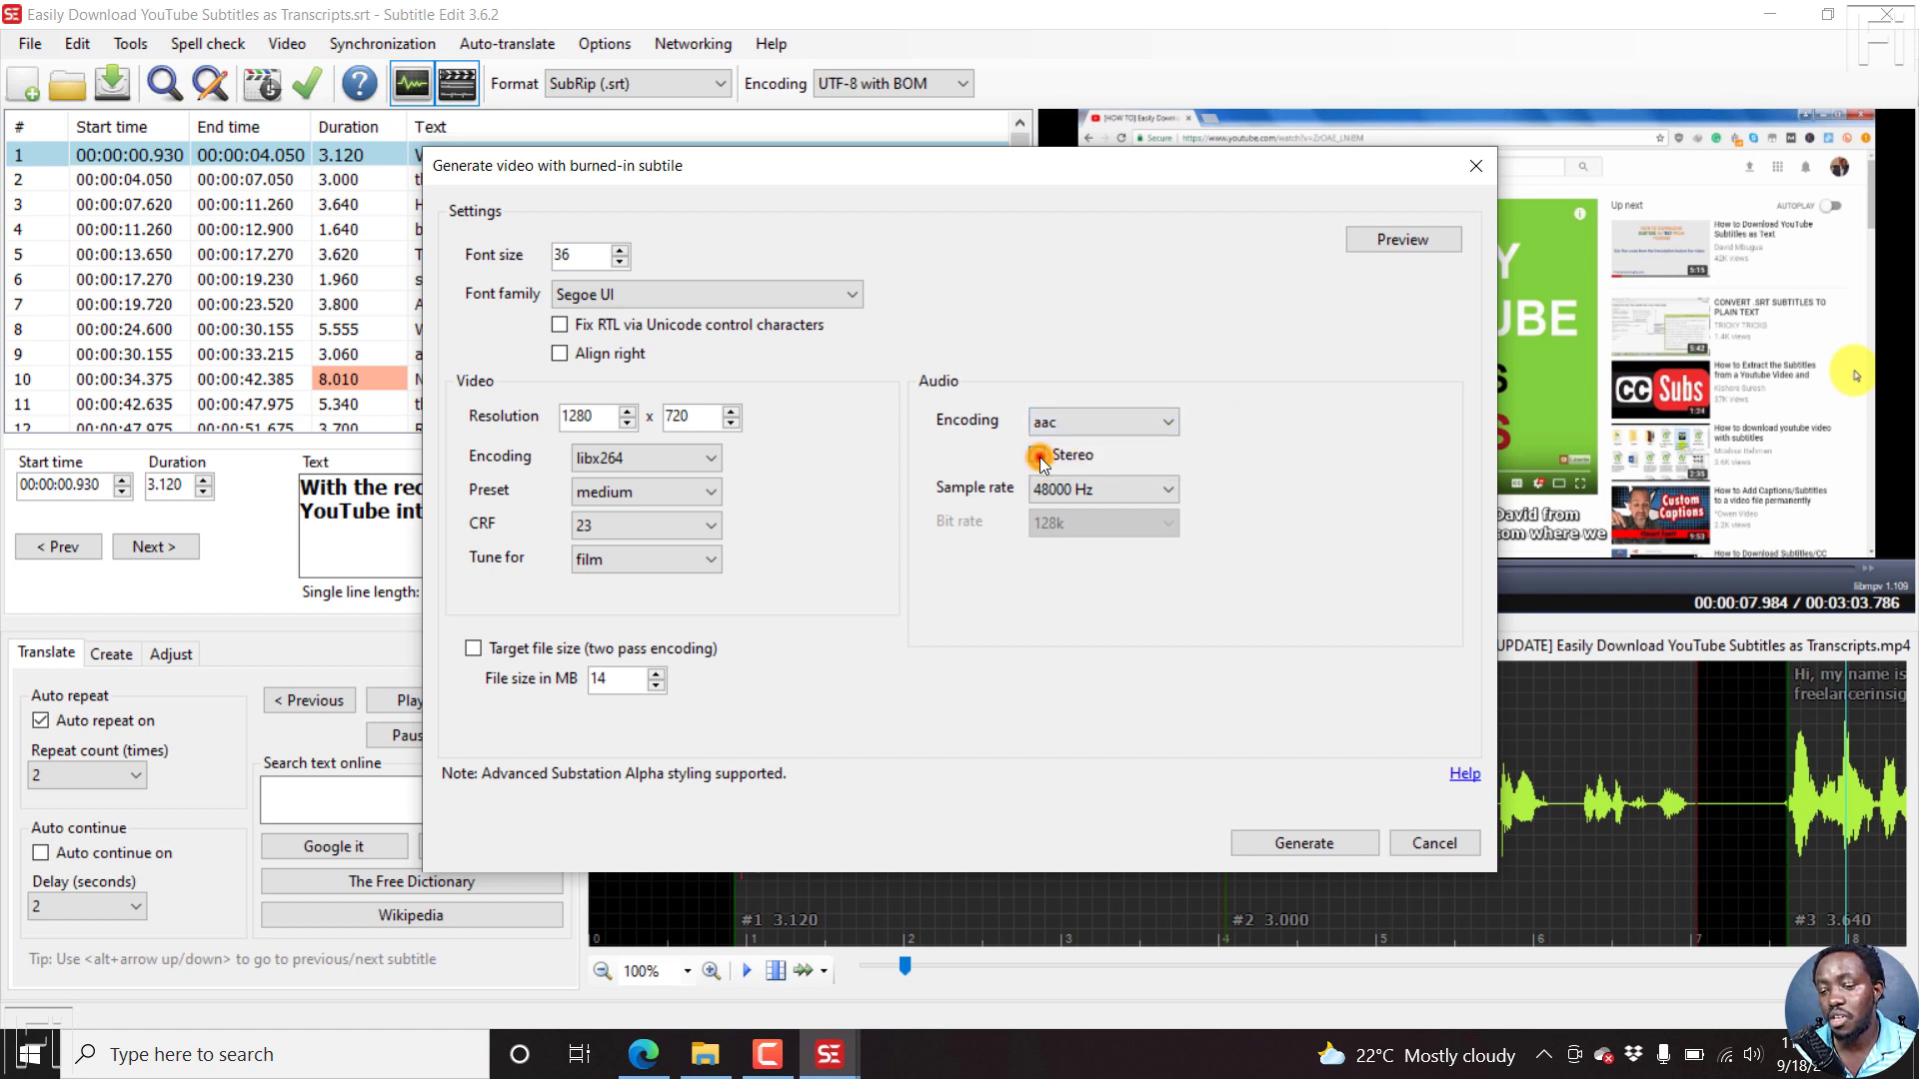
click(1088, 489)
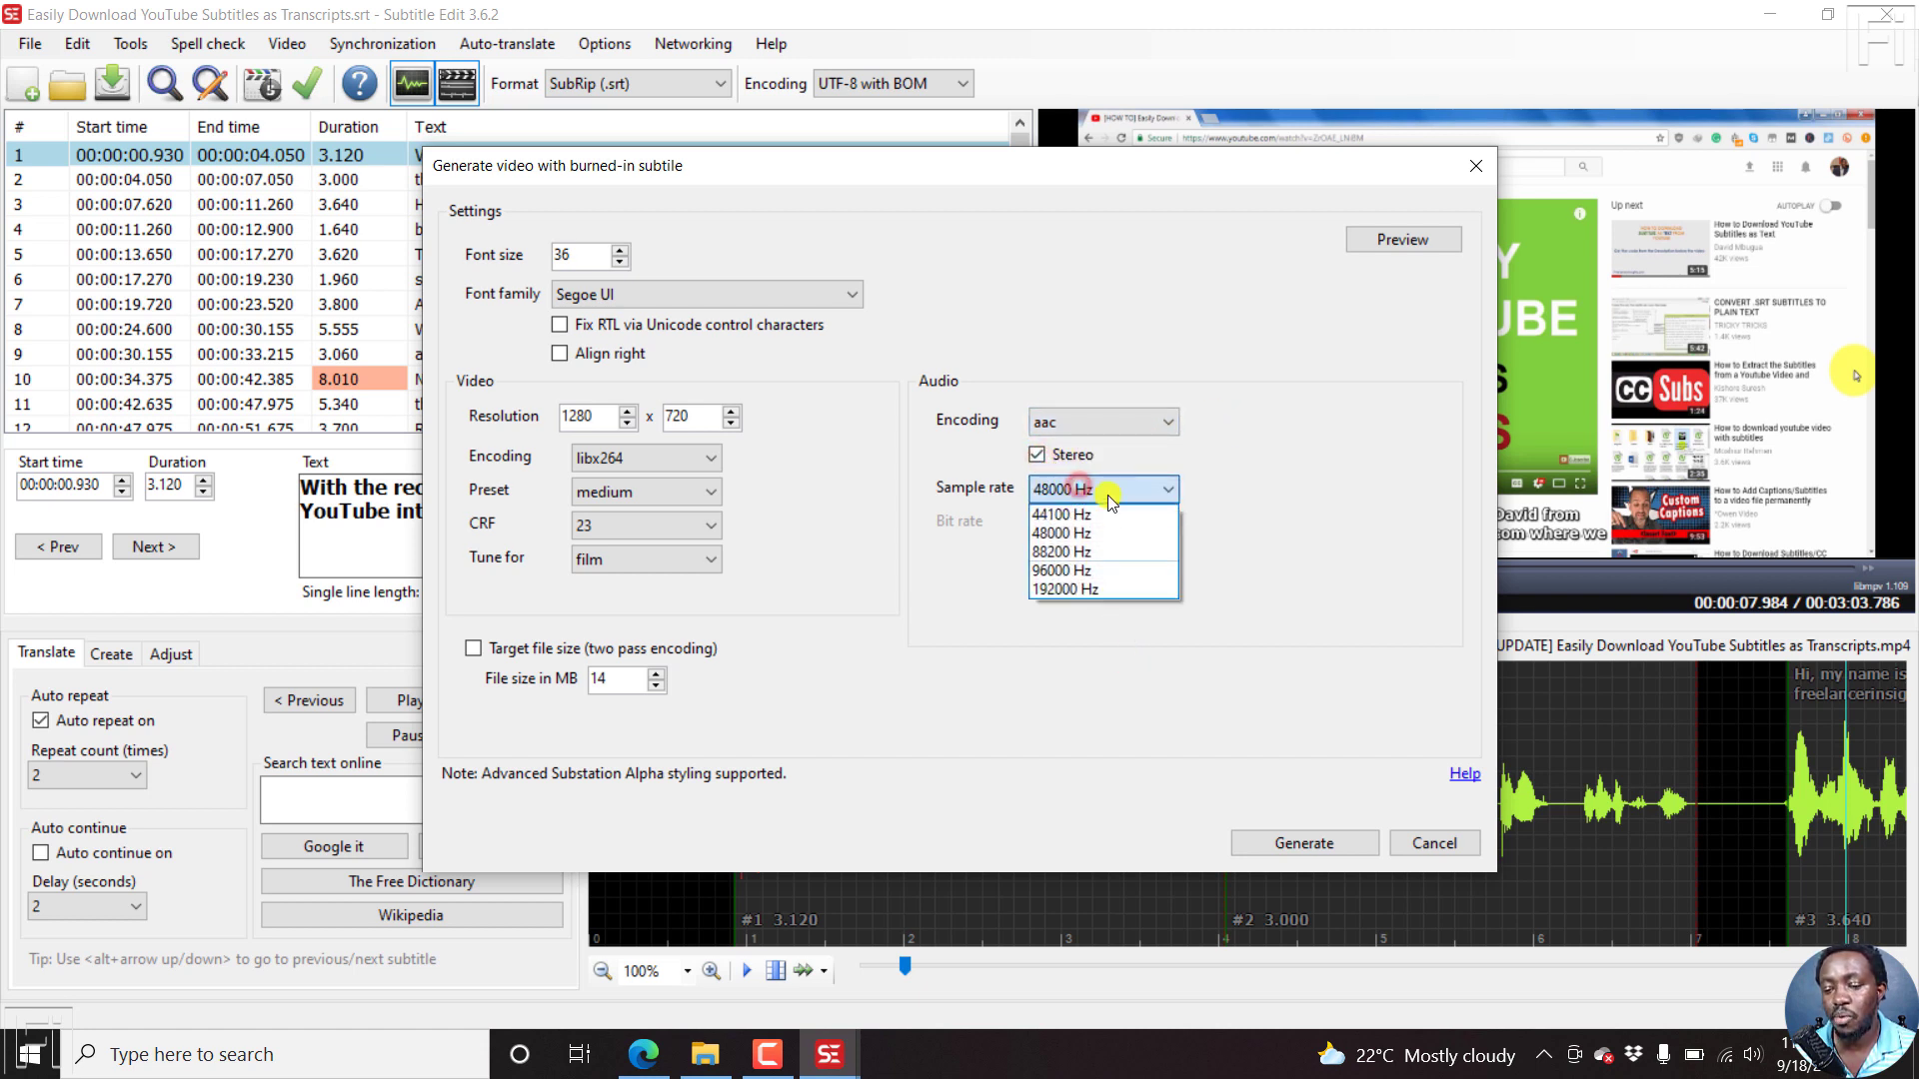
click(1306, 517)
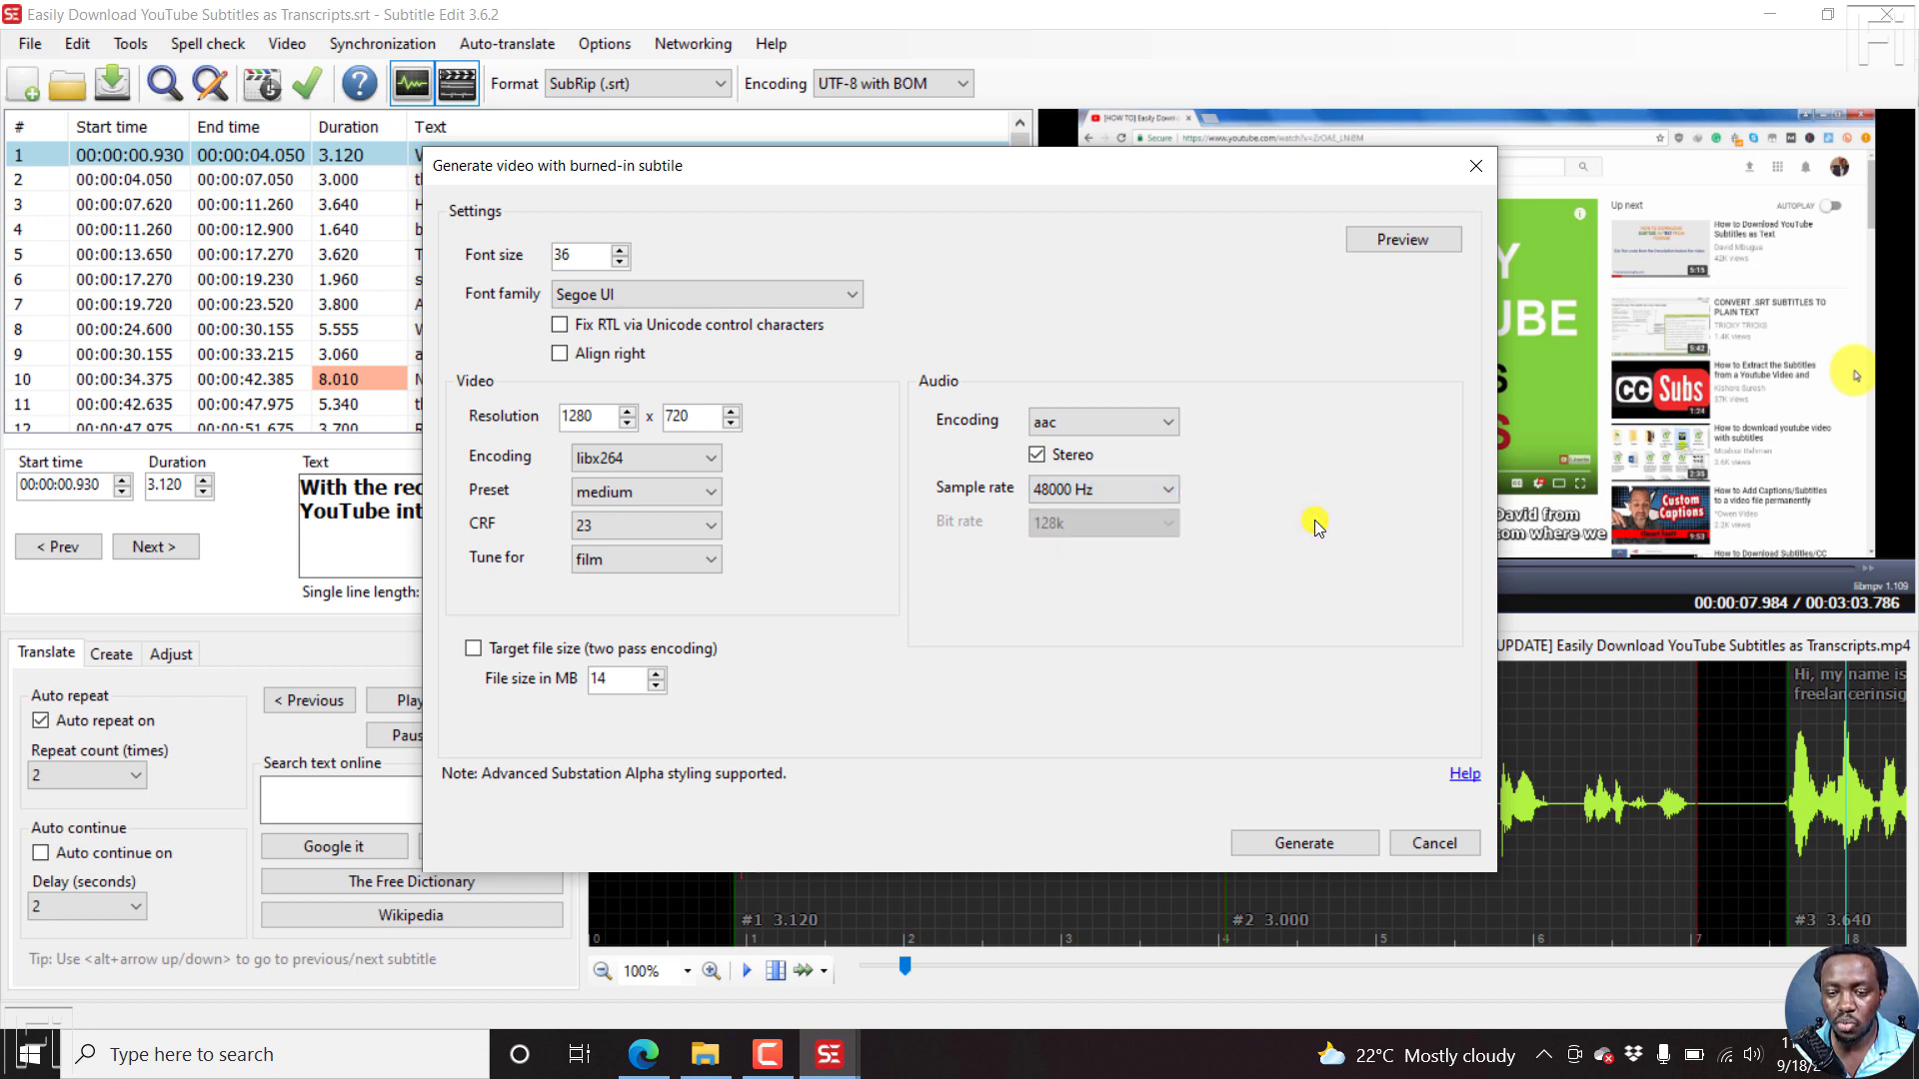
Enable the two-pass target file size option, look over the audio bit rates, and disable the option again.
click(475, 647)
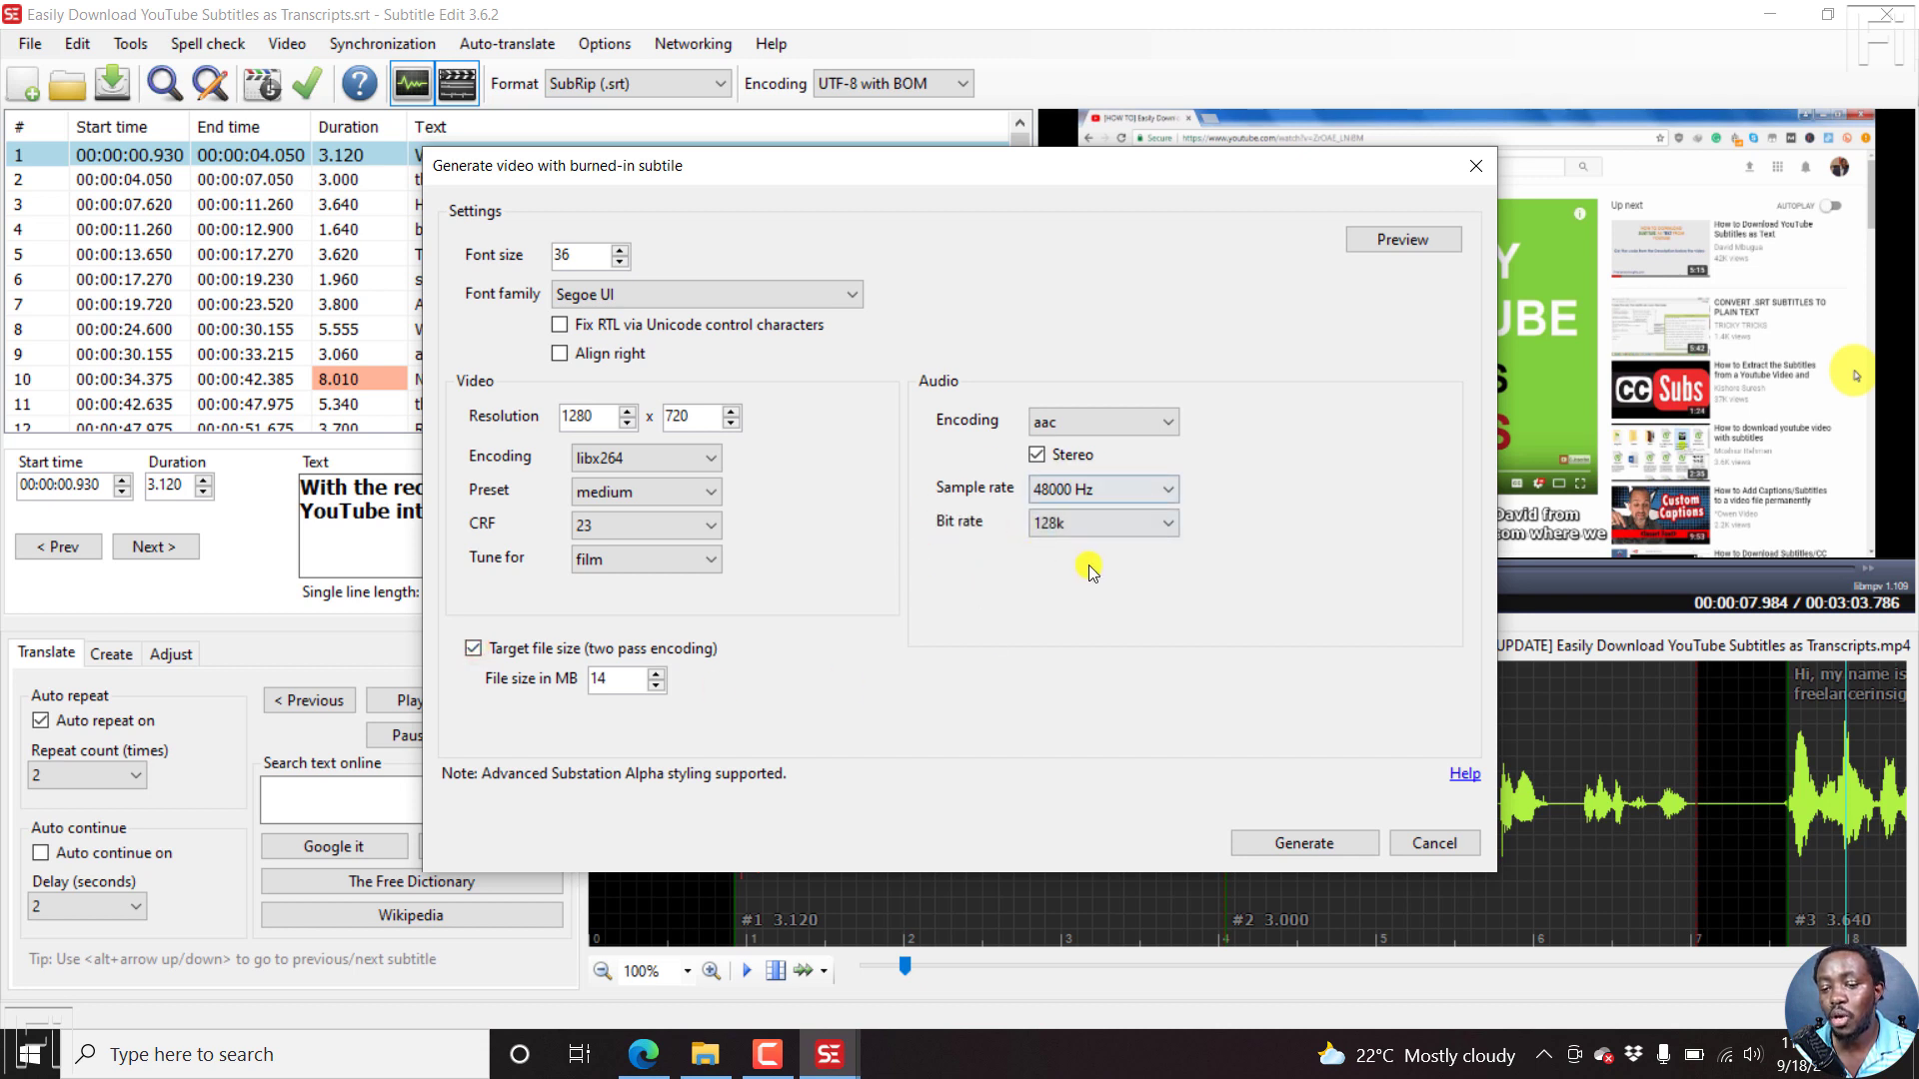
click(1100, 522)
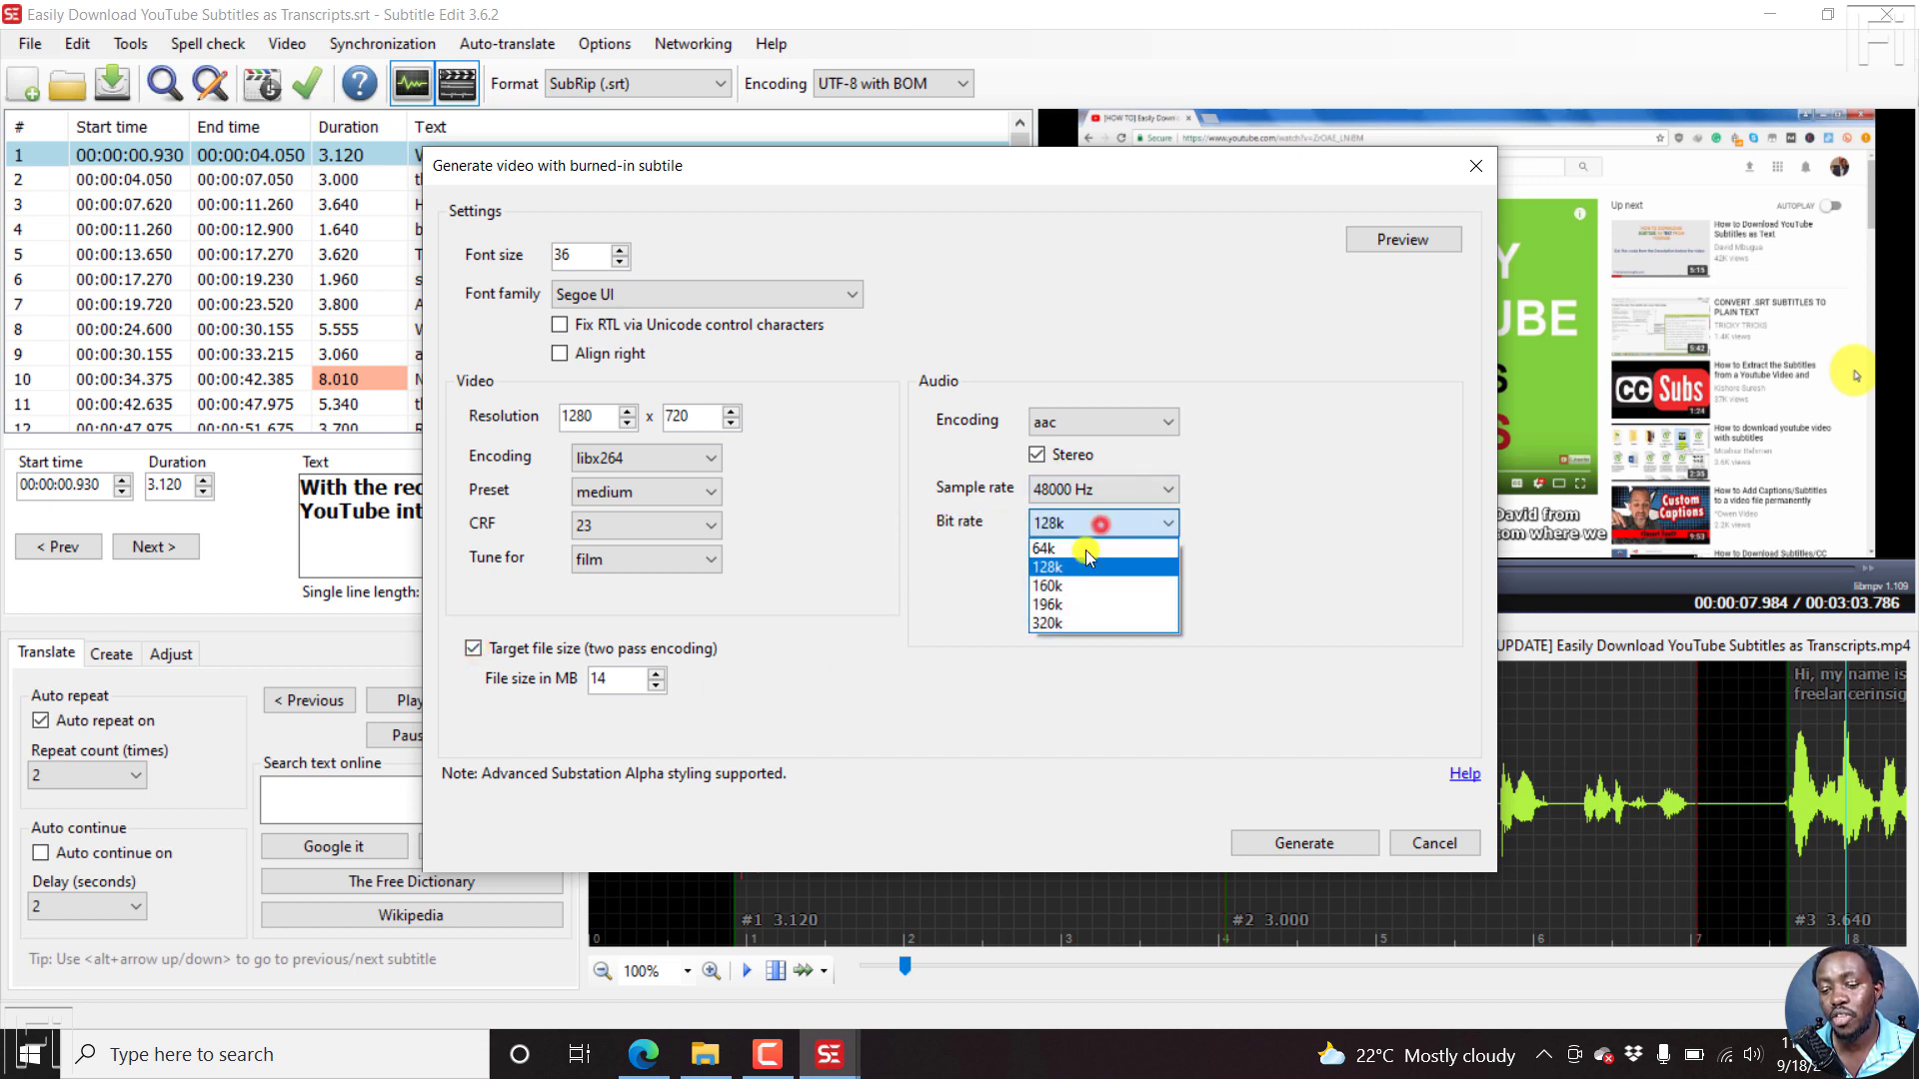
click(939, 564)
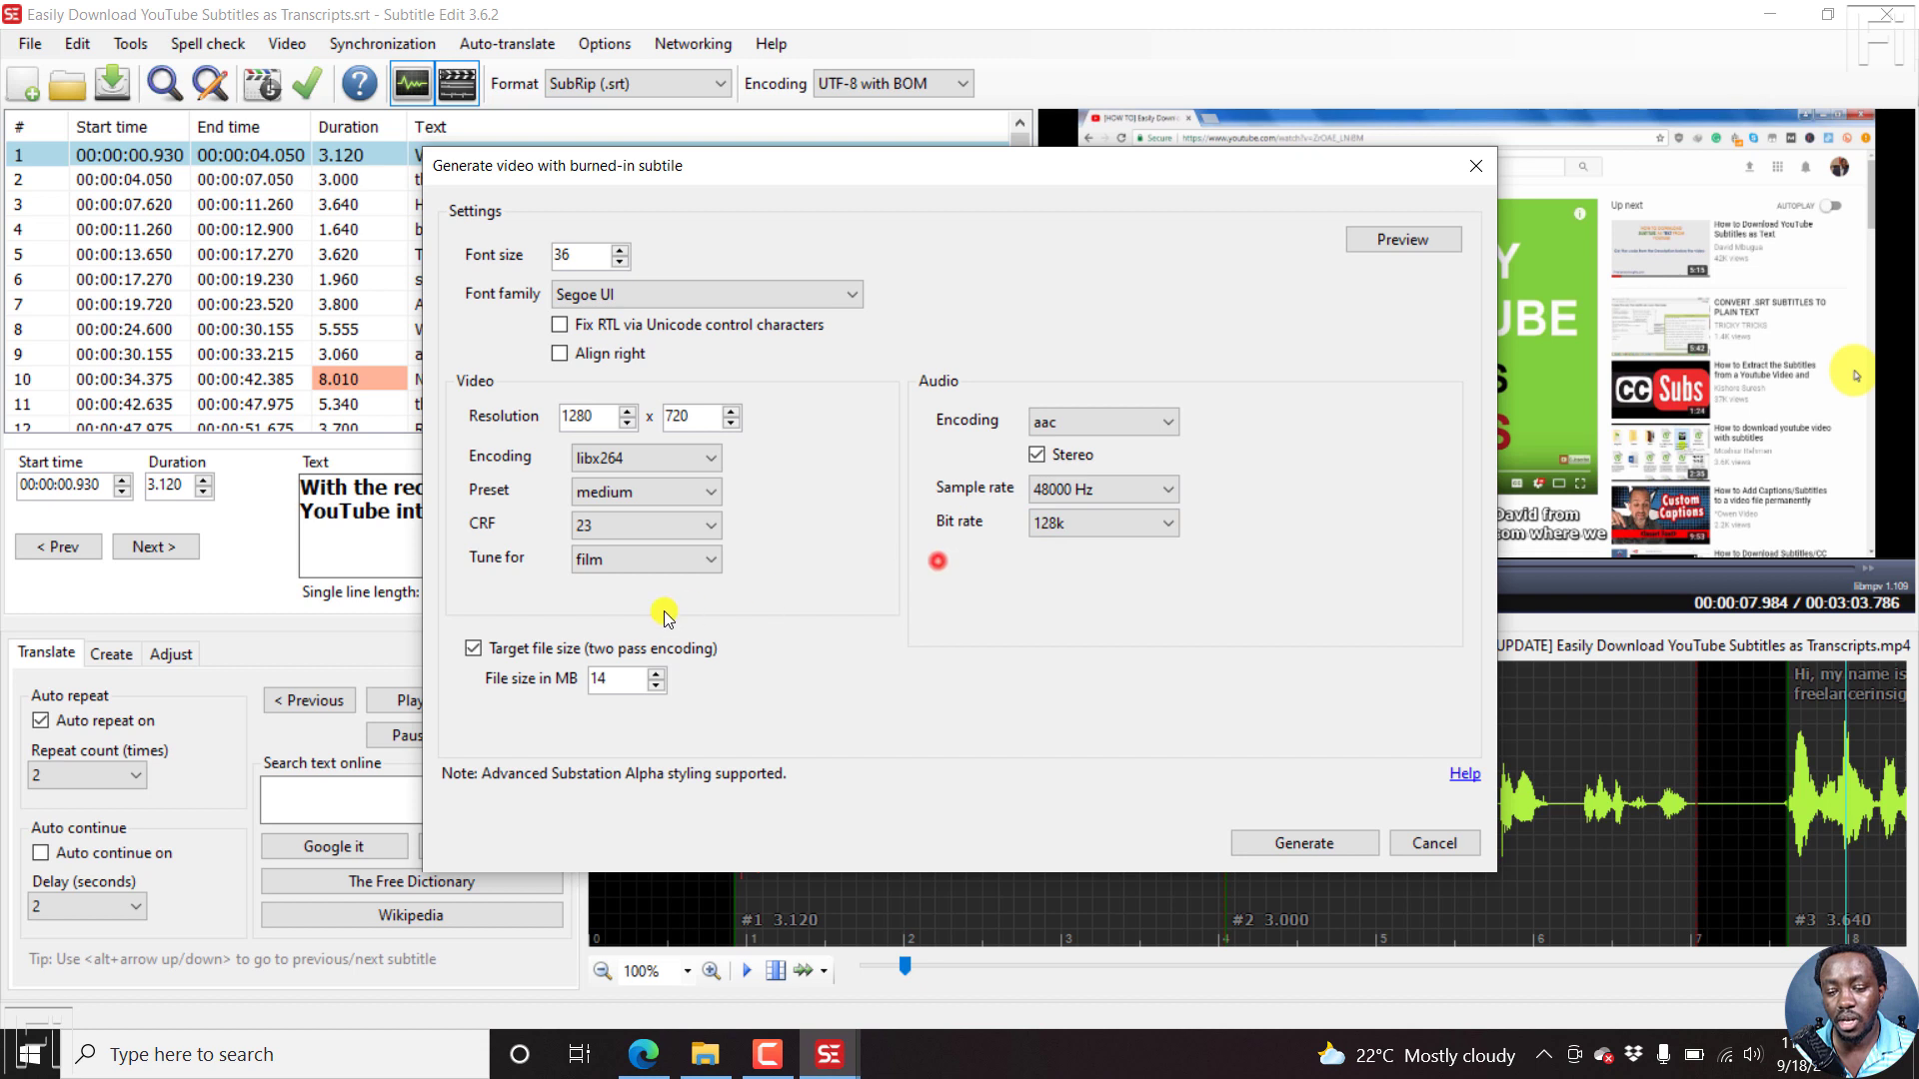
click(475, 649)
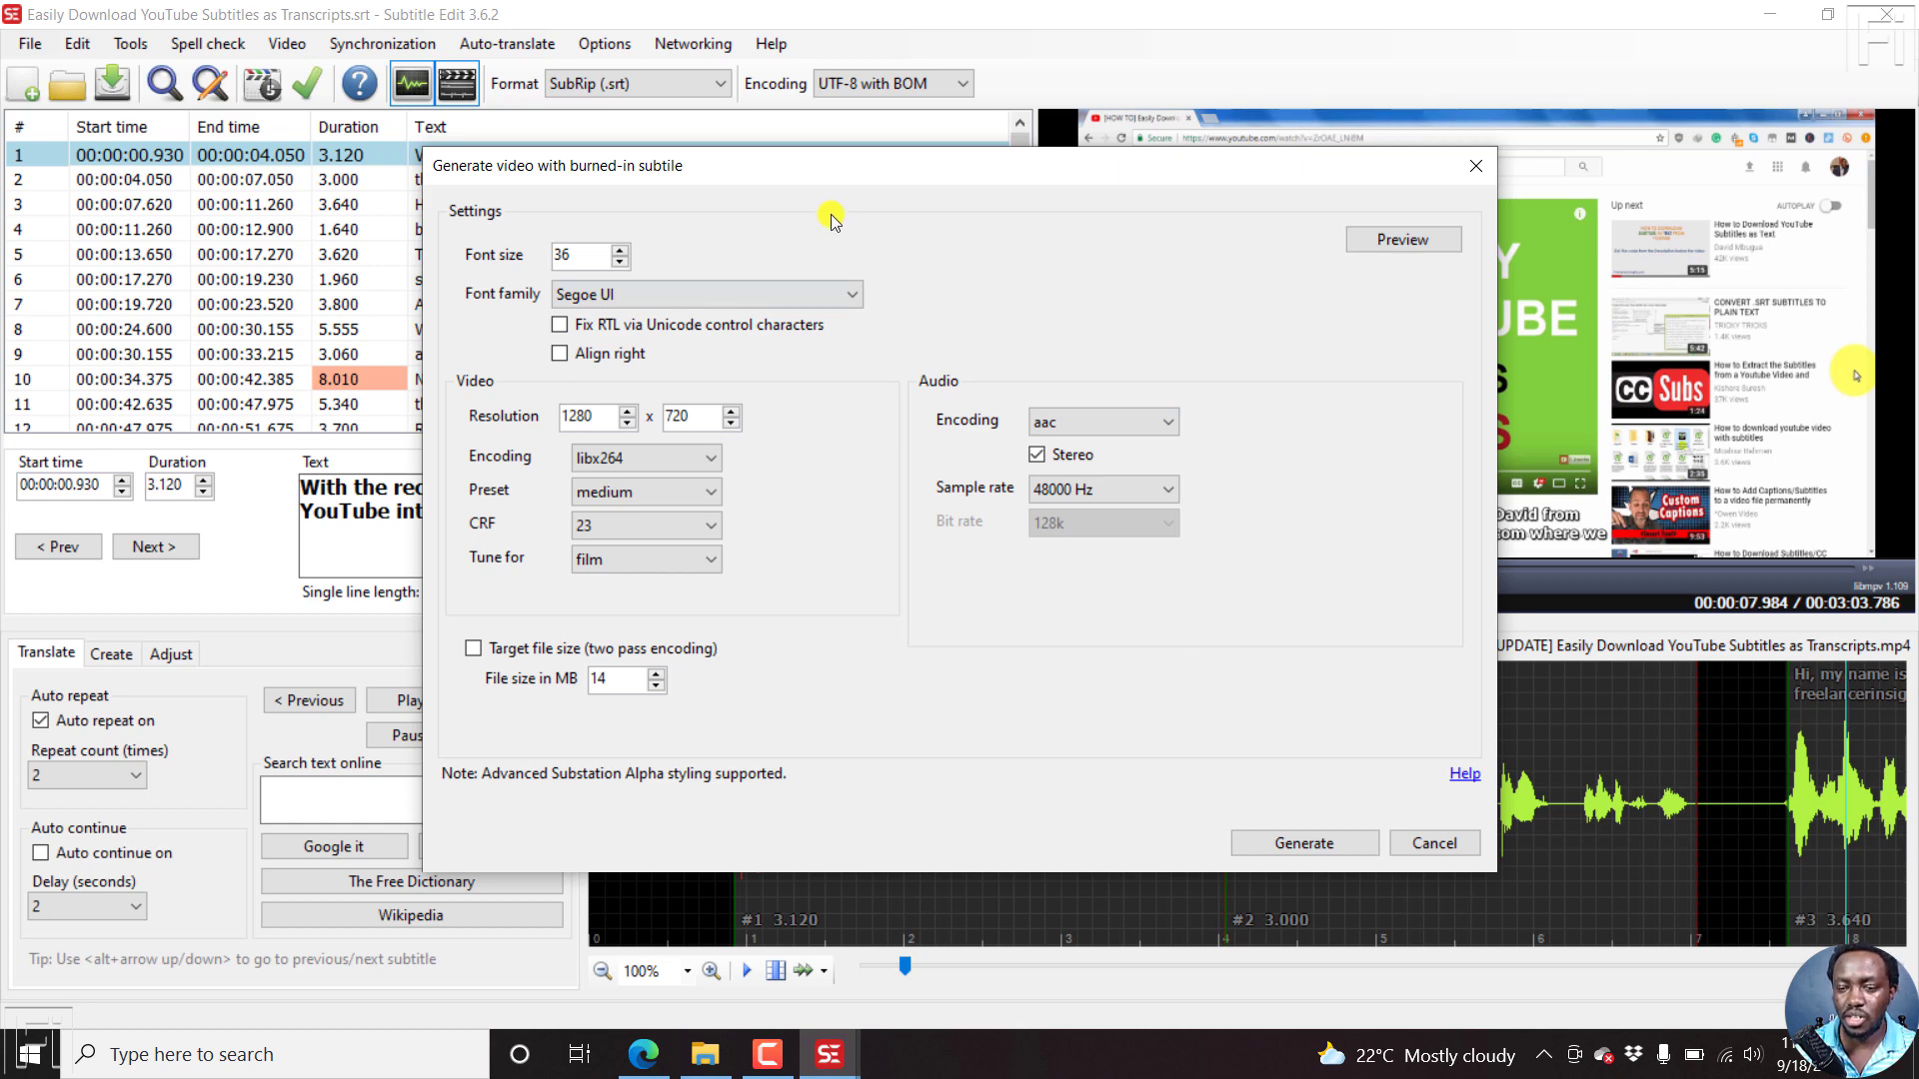
Look through the font families beginning with N, including the Noto fonts, for the burned-in subtitles.
click(846, 298)
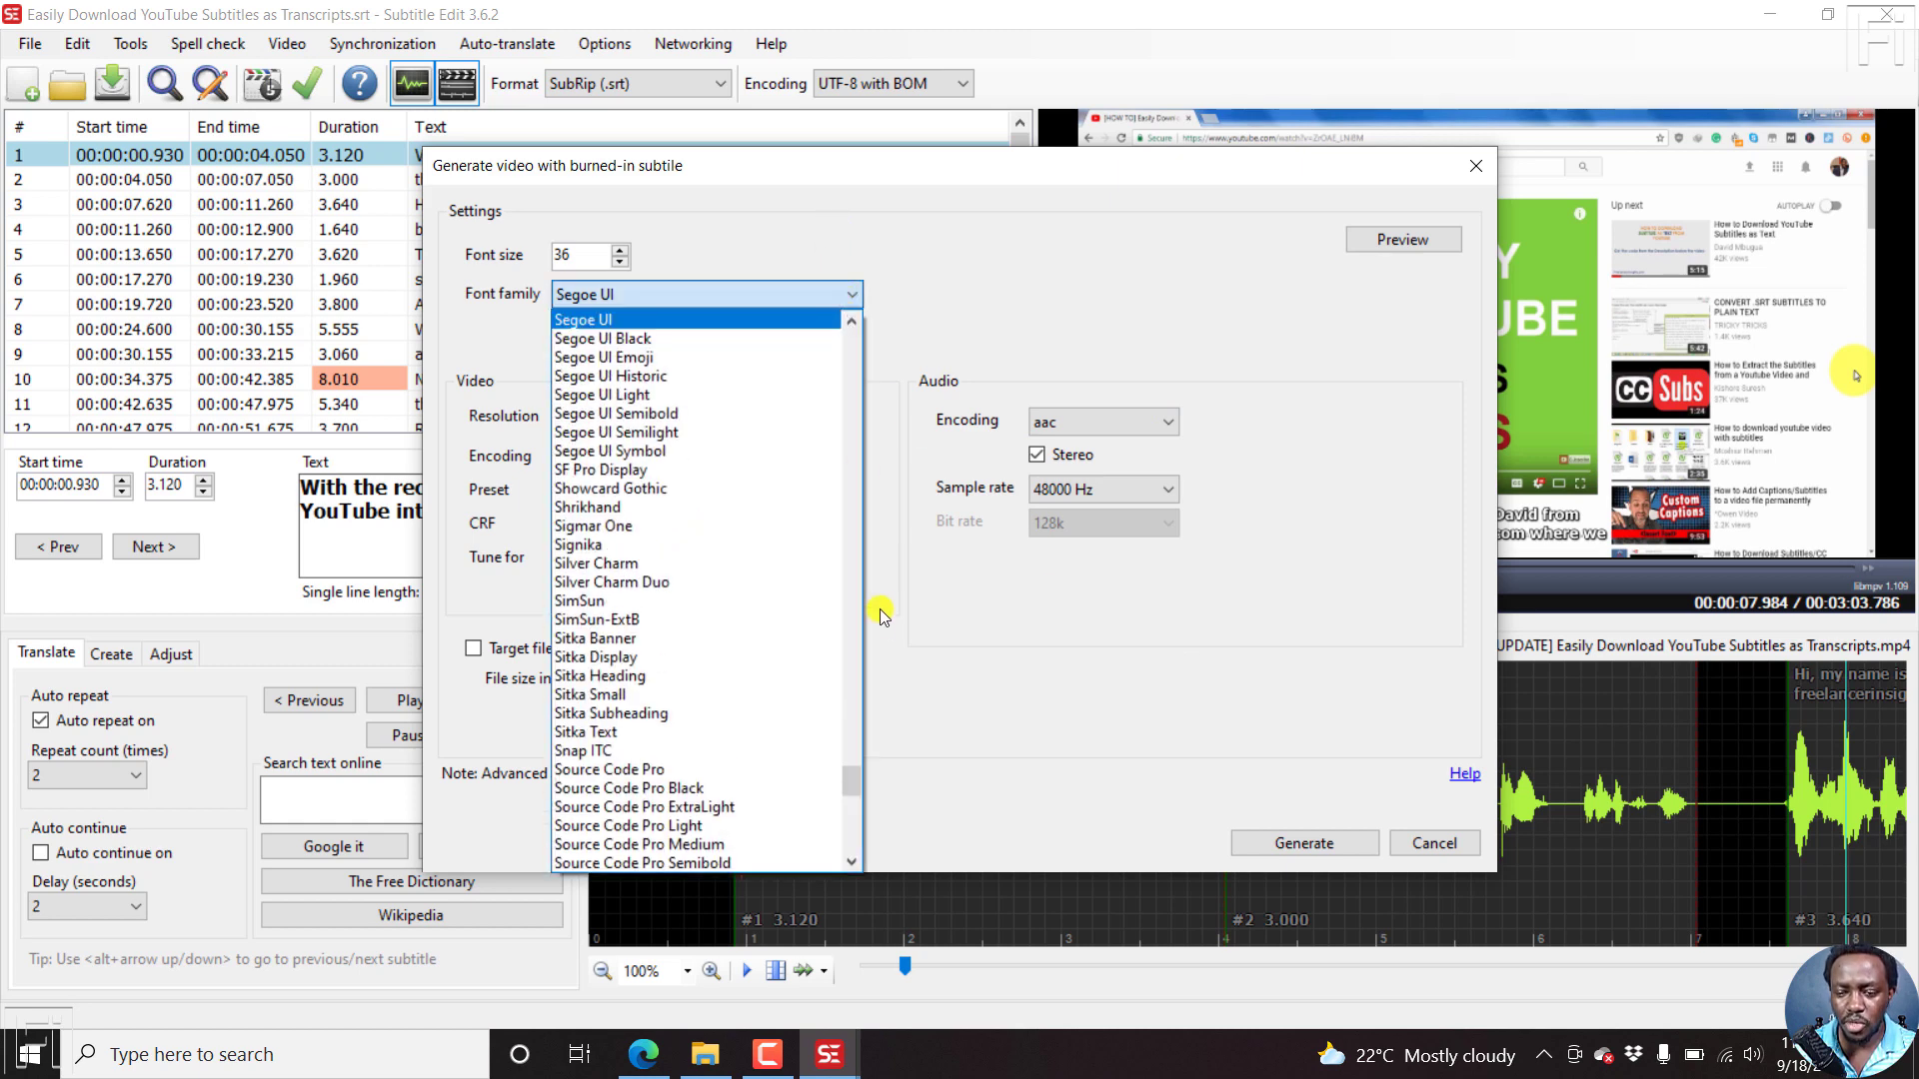
drag(858, 792, 843, 891)
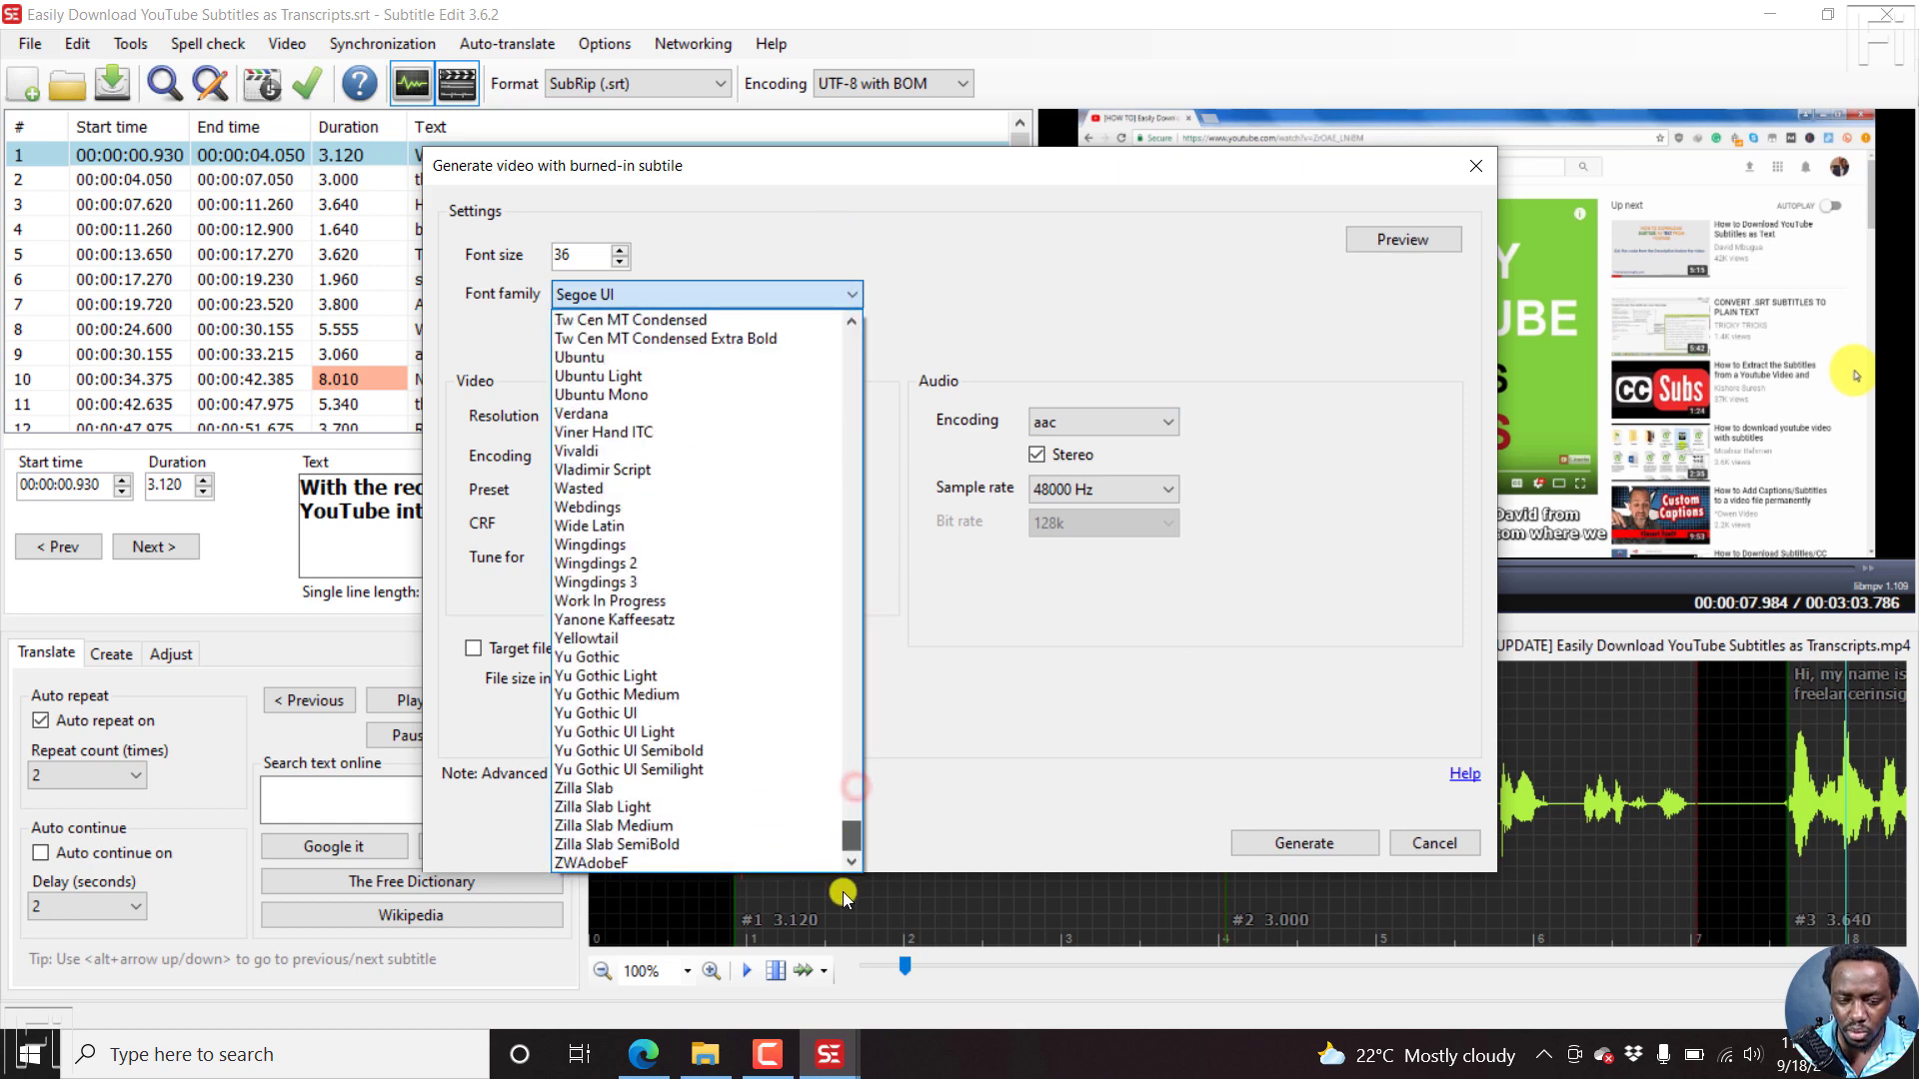
key(n)
key(Down)
key(Down)
key(Down)
key(Down)
key(Down)
key(Down)
key(Down)
key(Down)
key(Down)
key(Down)
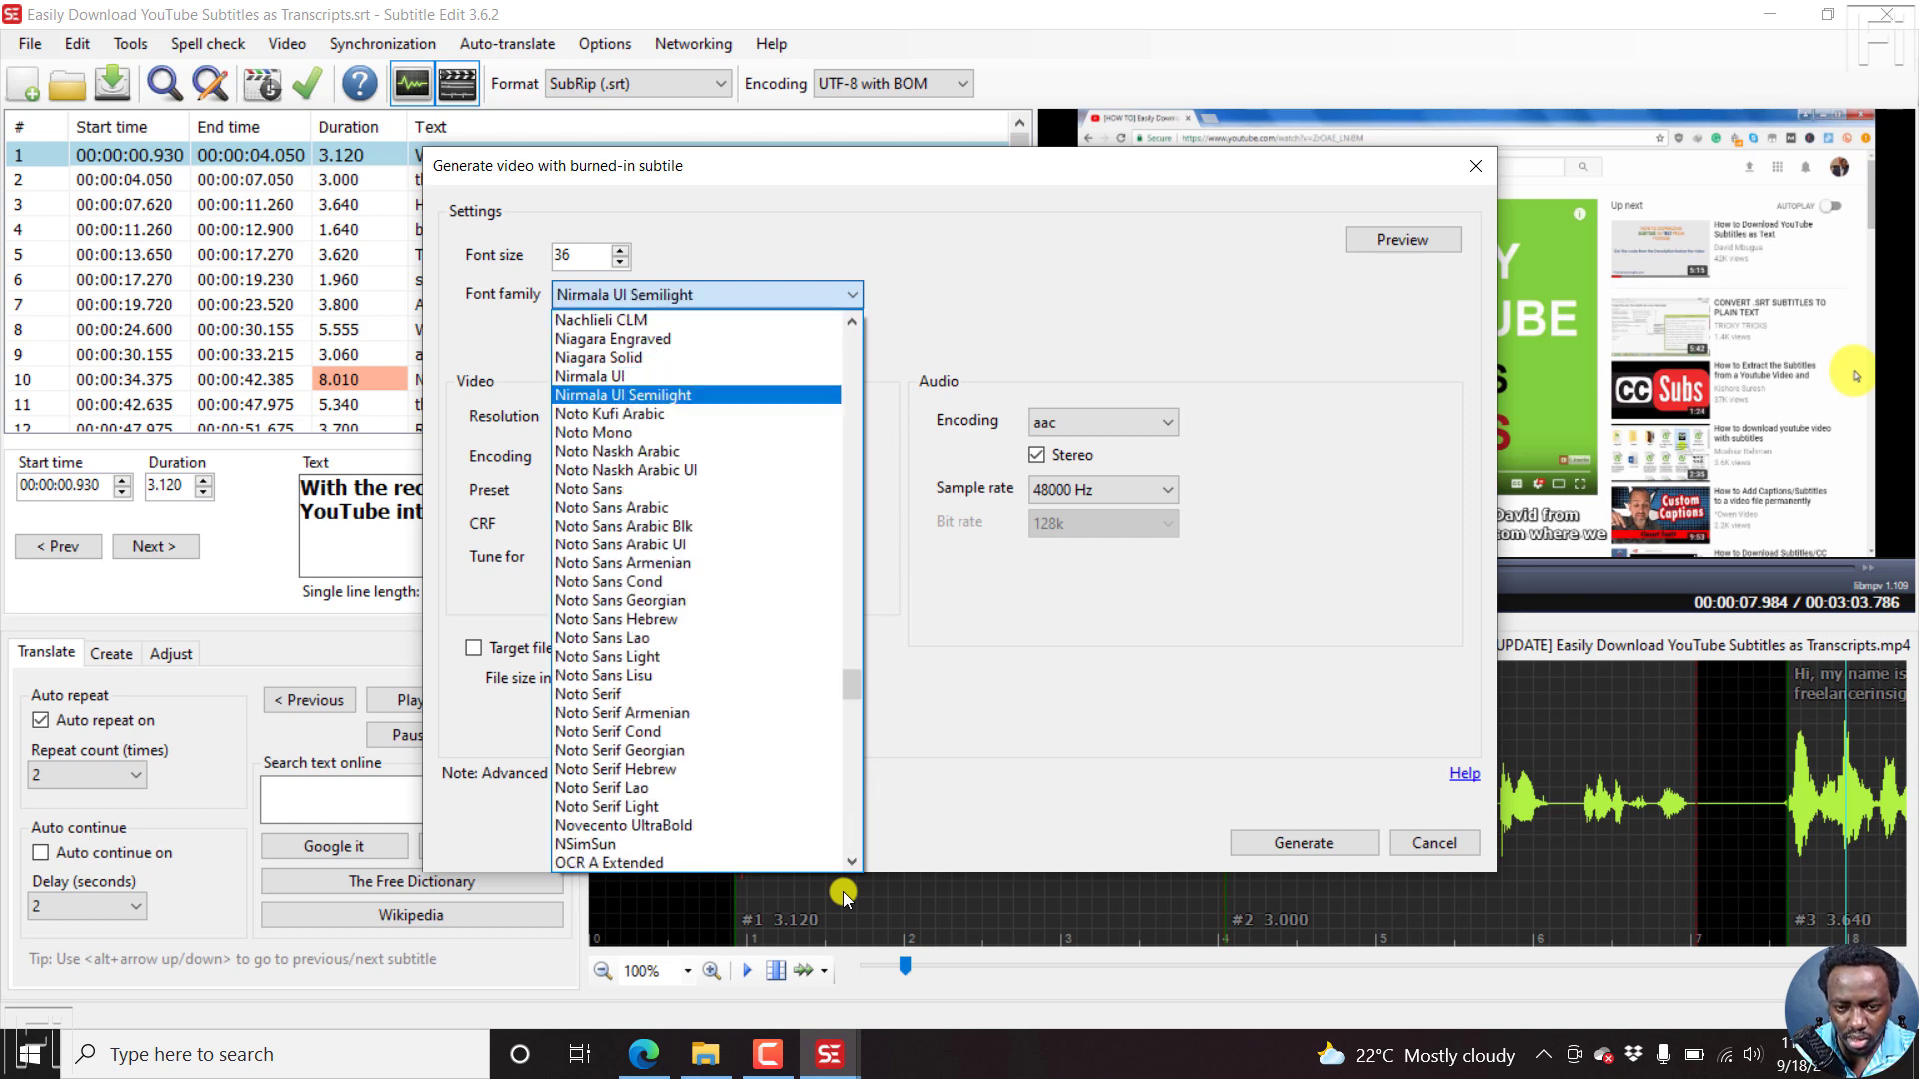
key(Down)
key(Down)
key(Down)
key(Down)
key(Down)
key(Down)
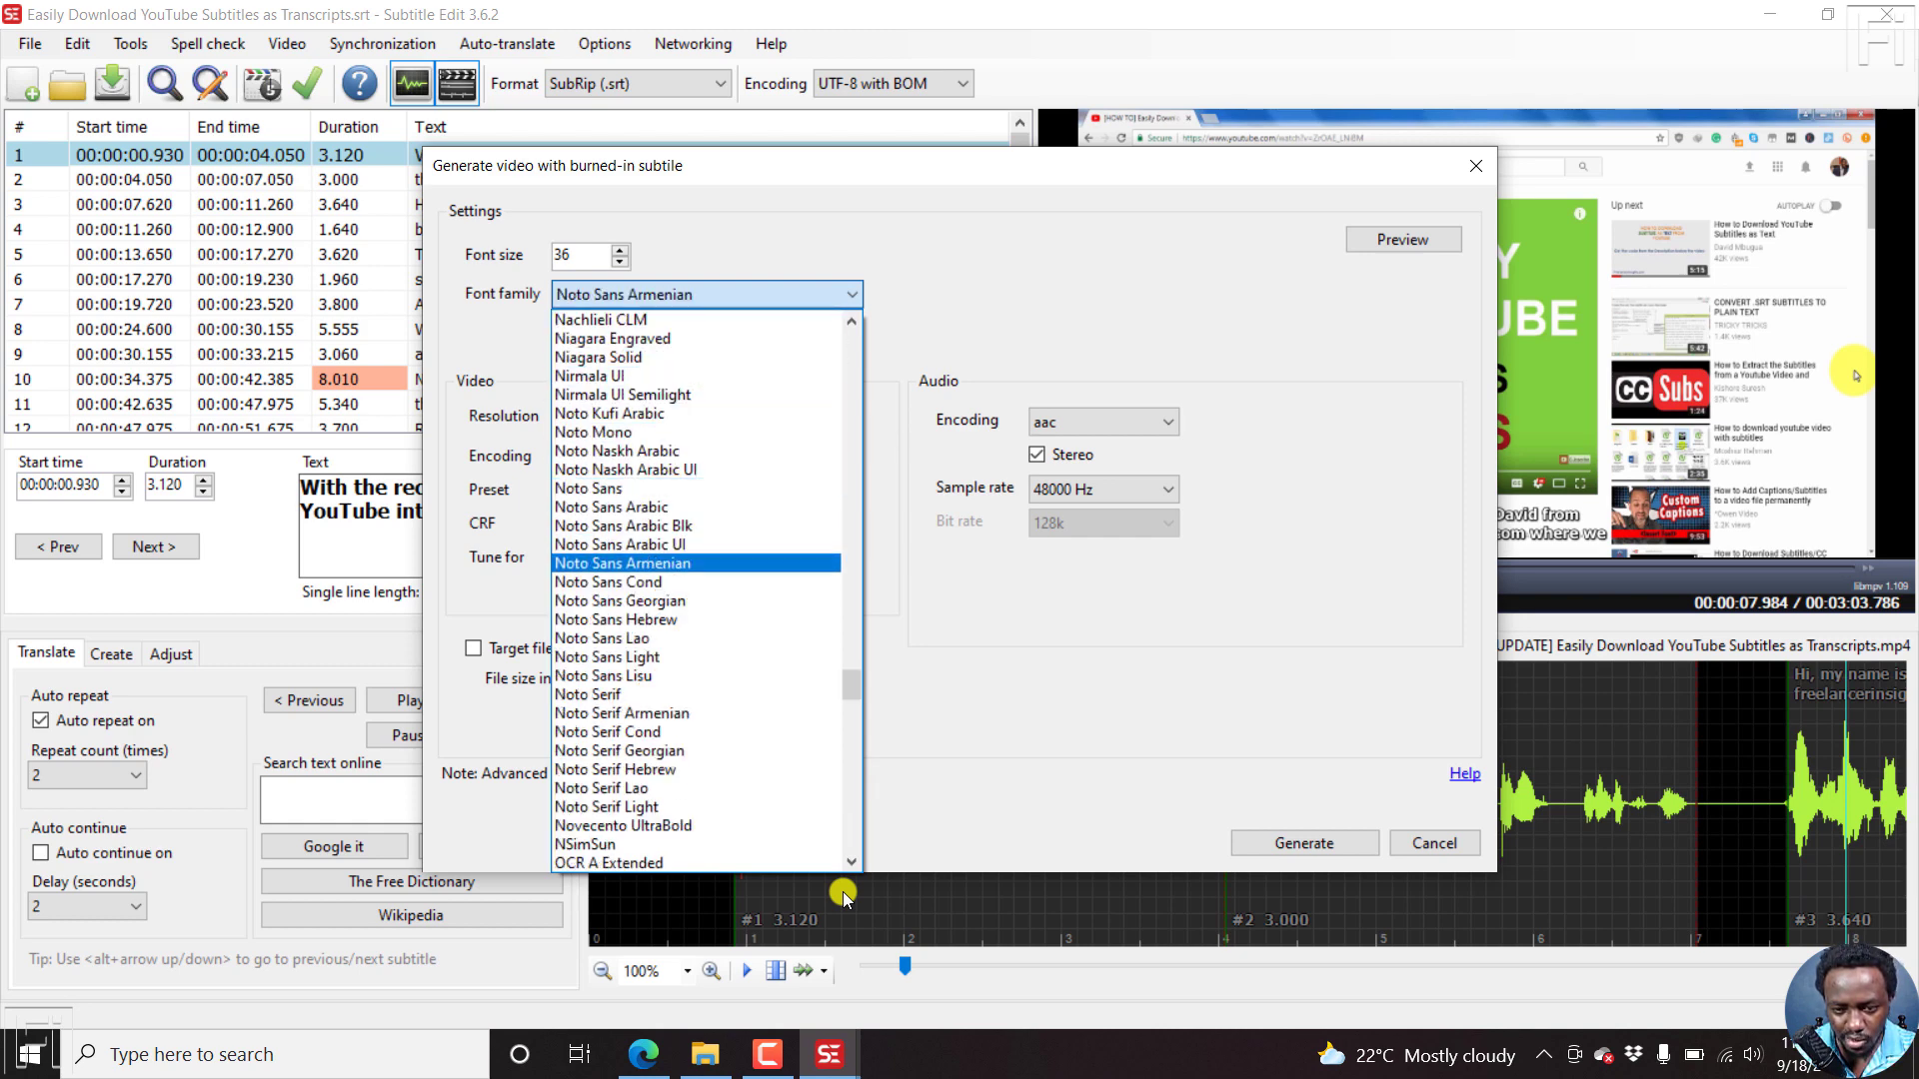
key(Down)
key(Down)
key(Down)
key(Down)
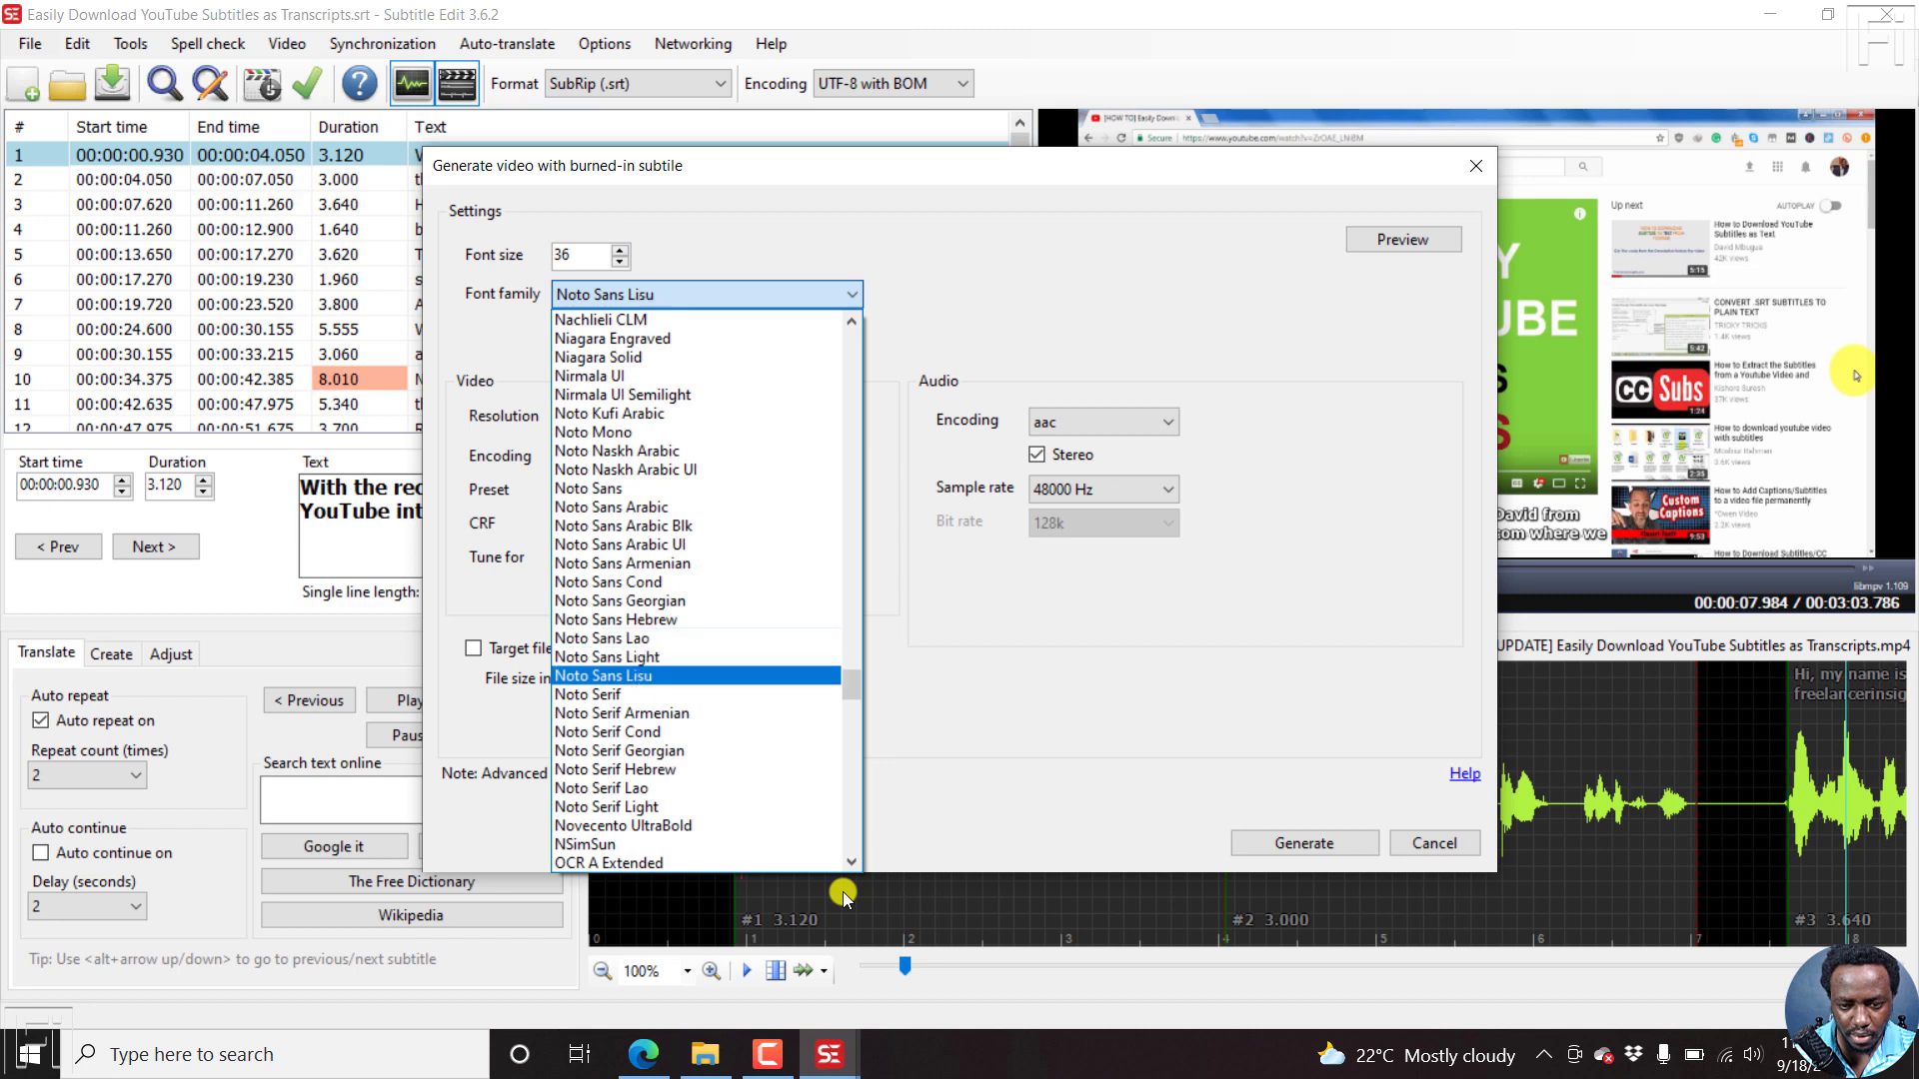
key(Up)
key(Up)
key(Up)
key(Up)
key(Up)
key(Up)
key(Up)
key(Up)
key(Up)
key(Up)
key(Up)
key(Up)
key(Up)
key(Up)
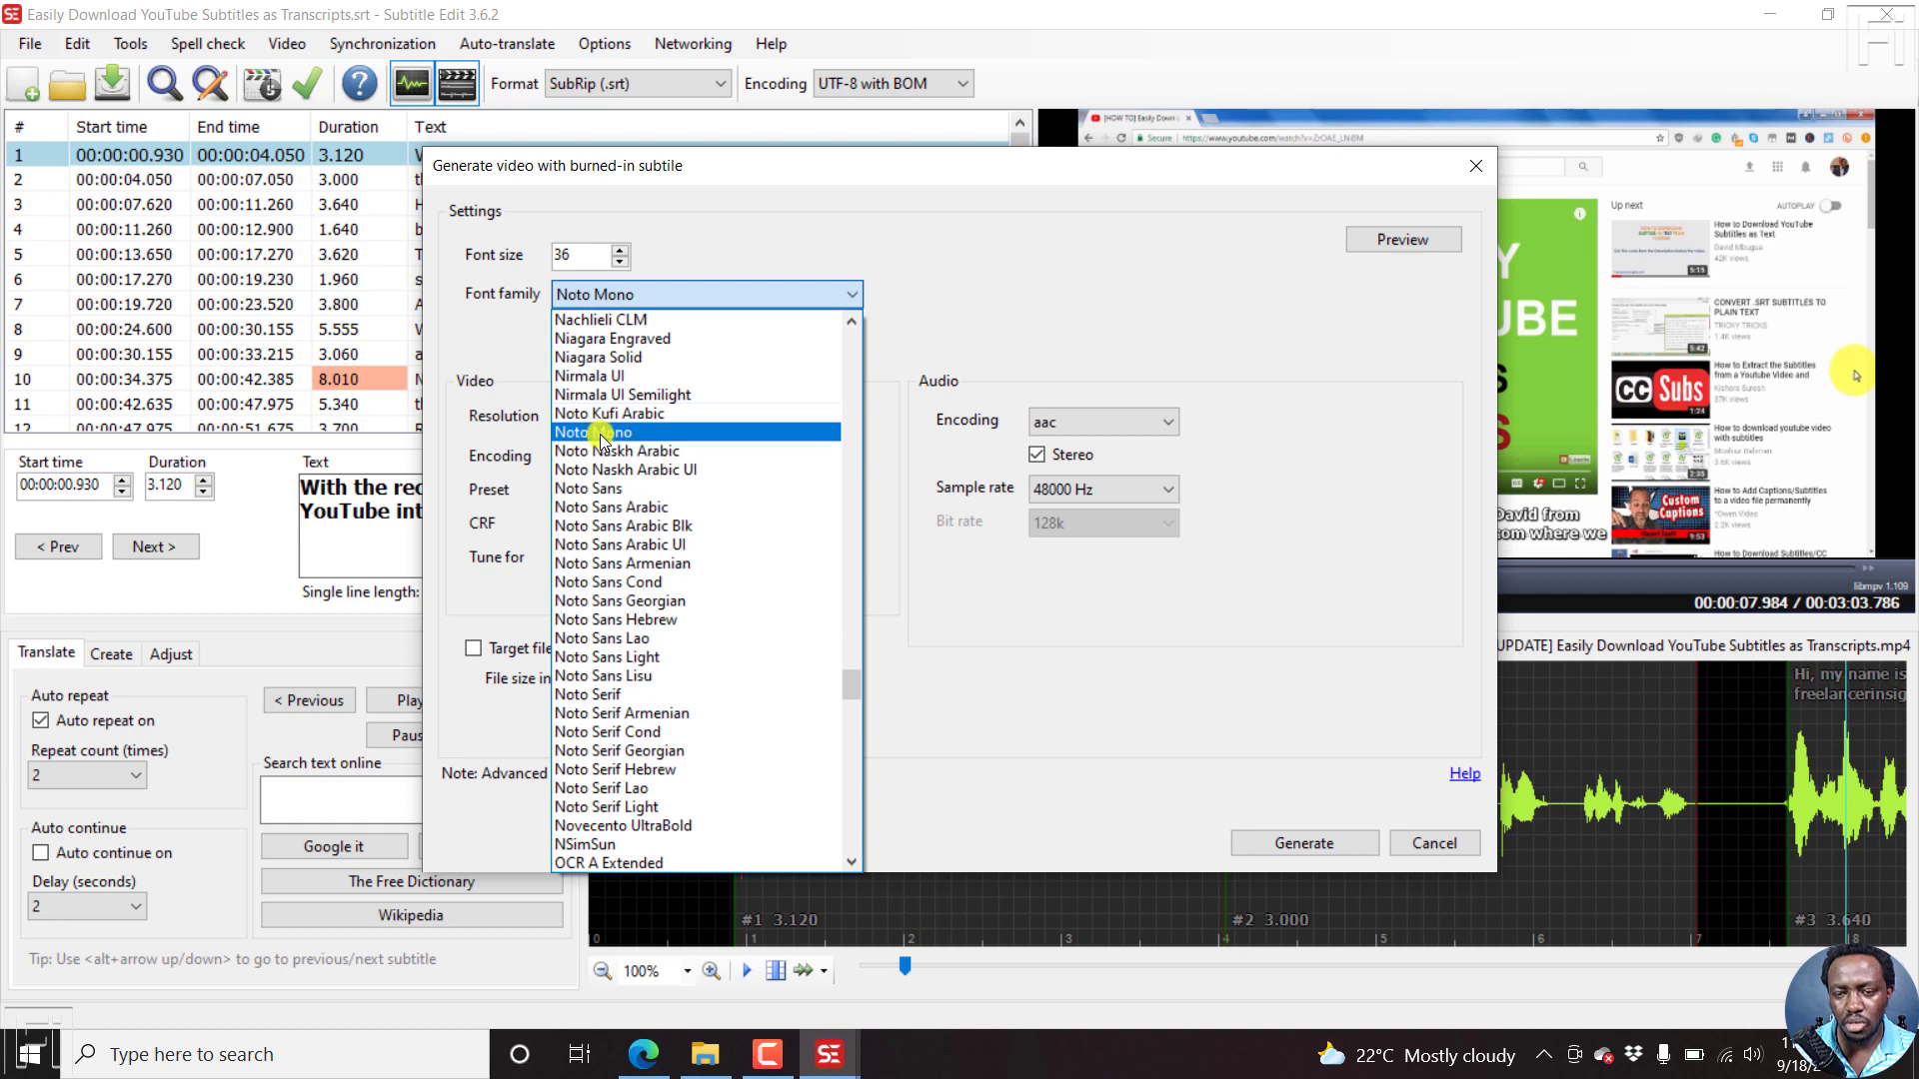
Set the burned-in subtitle font family to Verdana and the font size to 42.
key(v)
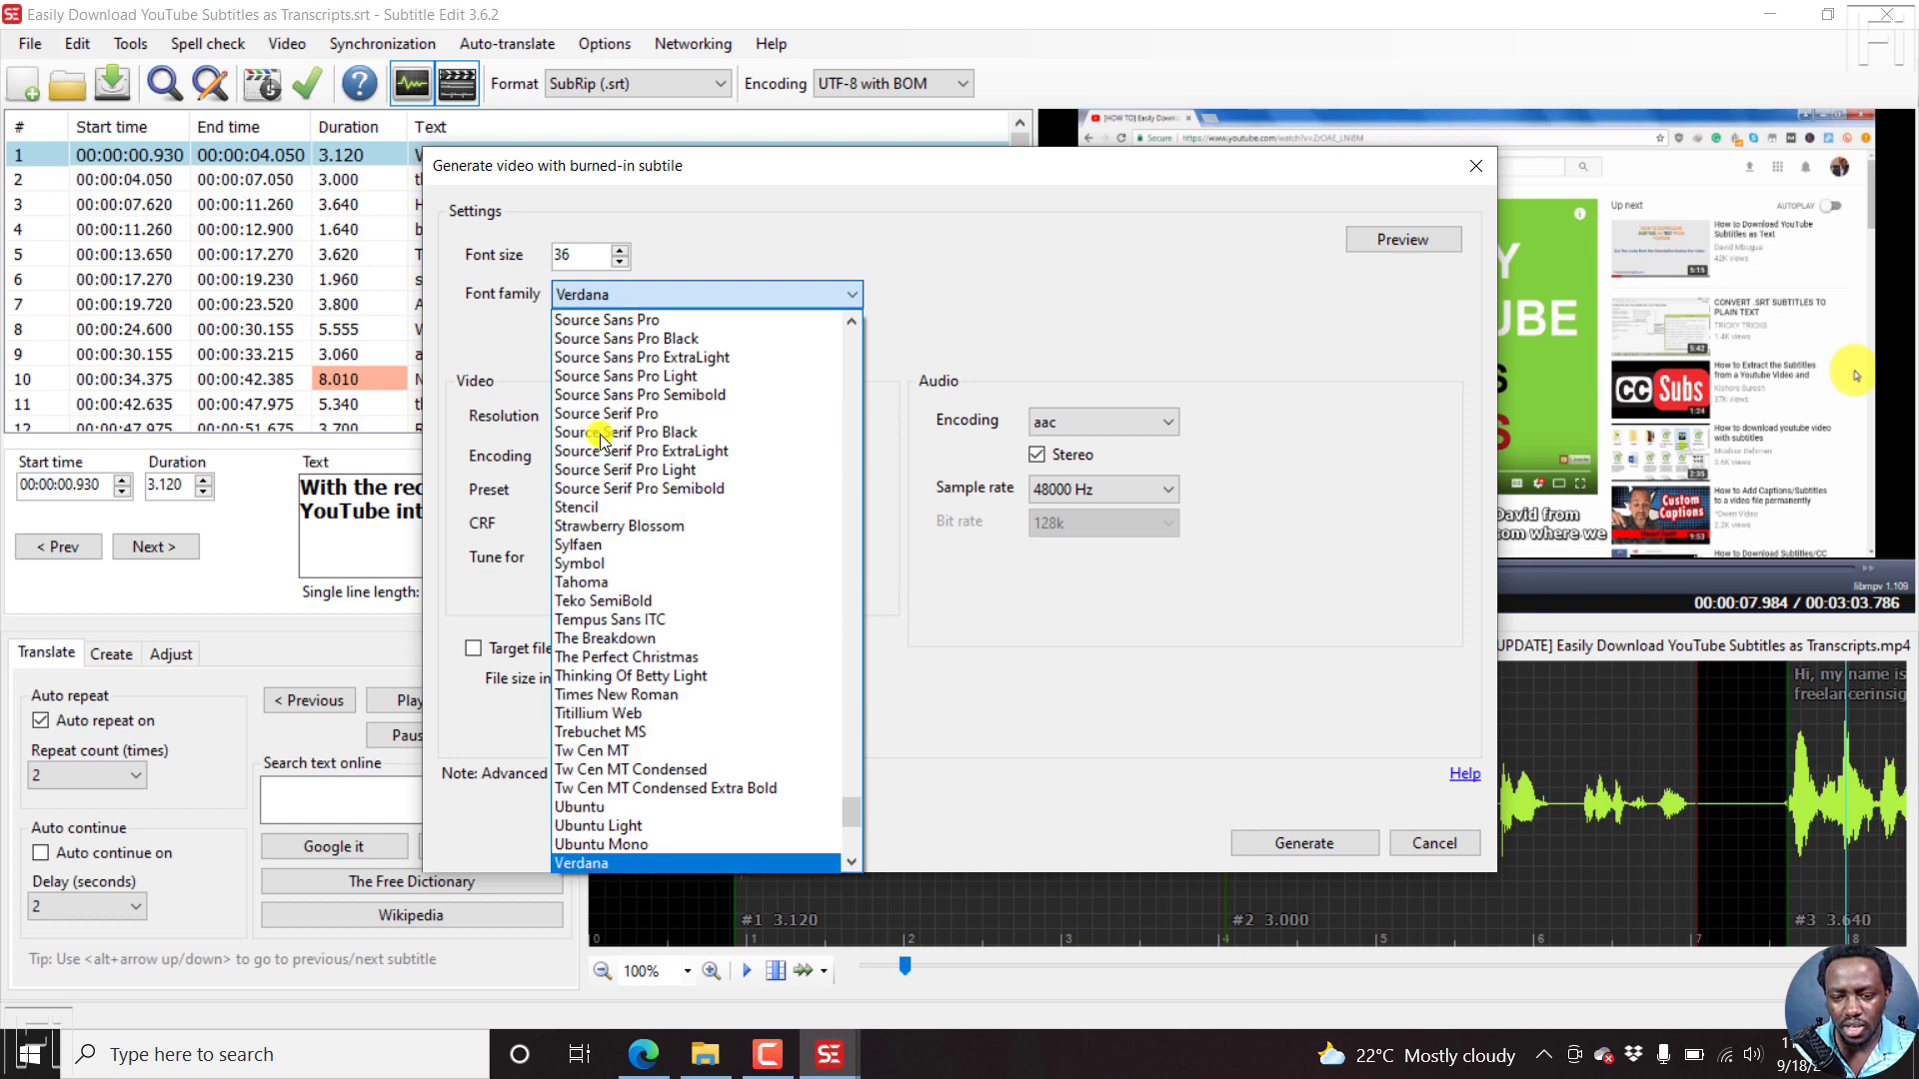
click(594, 862)
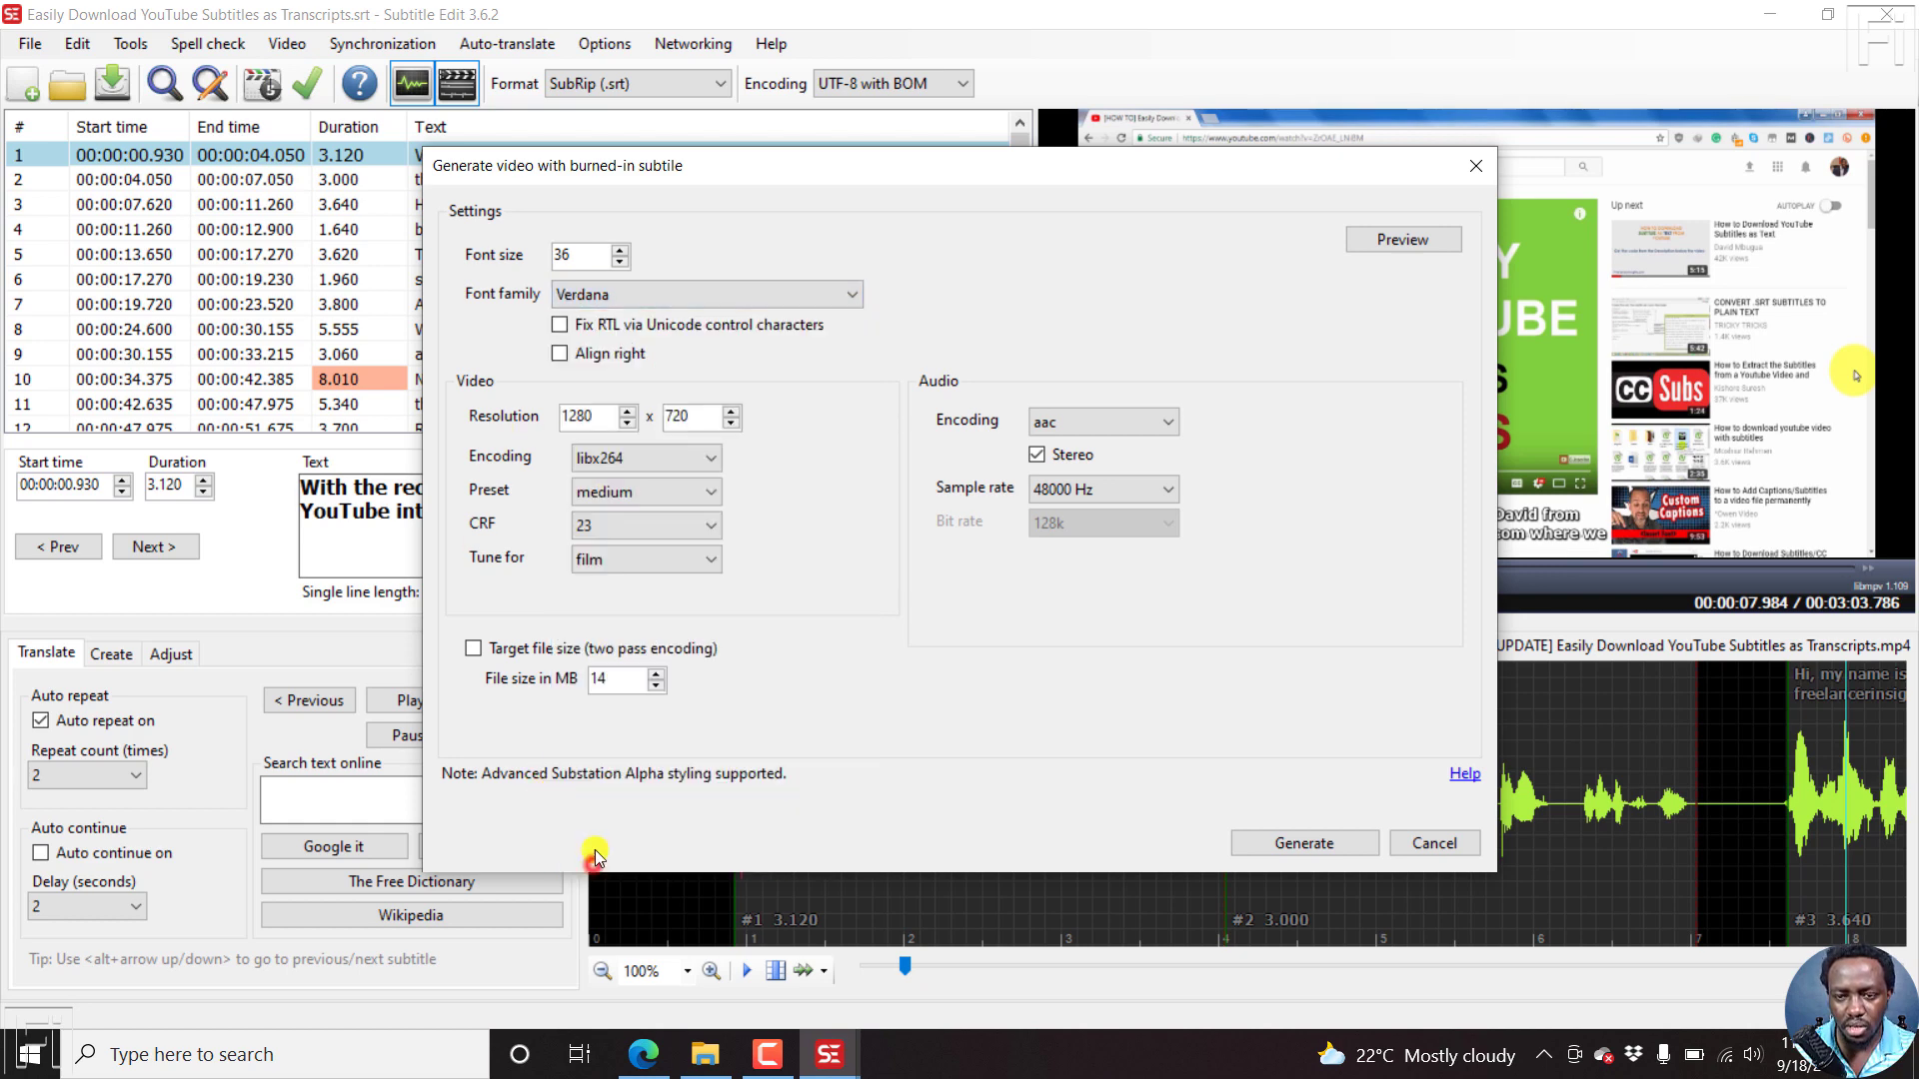
double_click(580, 256)
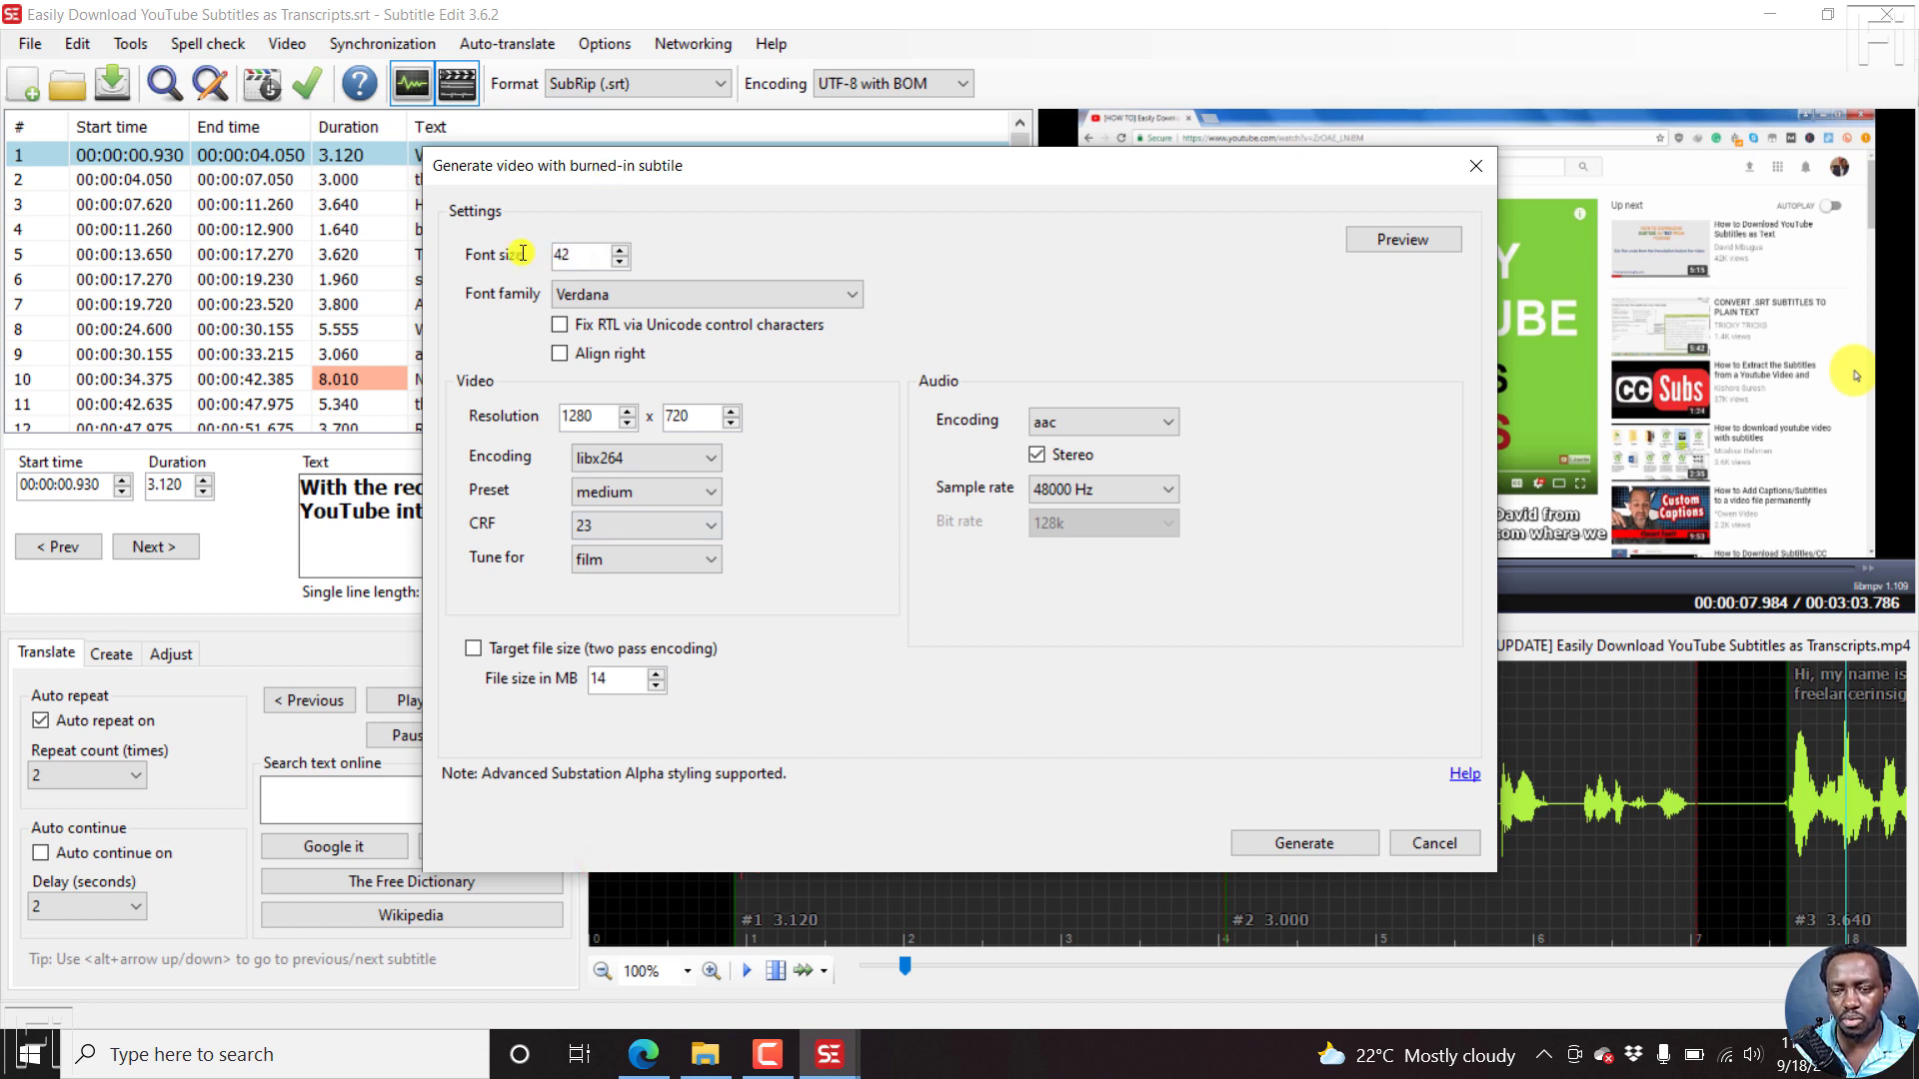
Preview the burned-in subtitle with the chosen font and size, and return to the settings.
click(1425, 242)
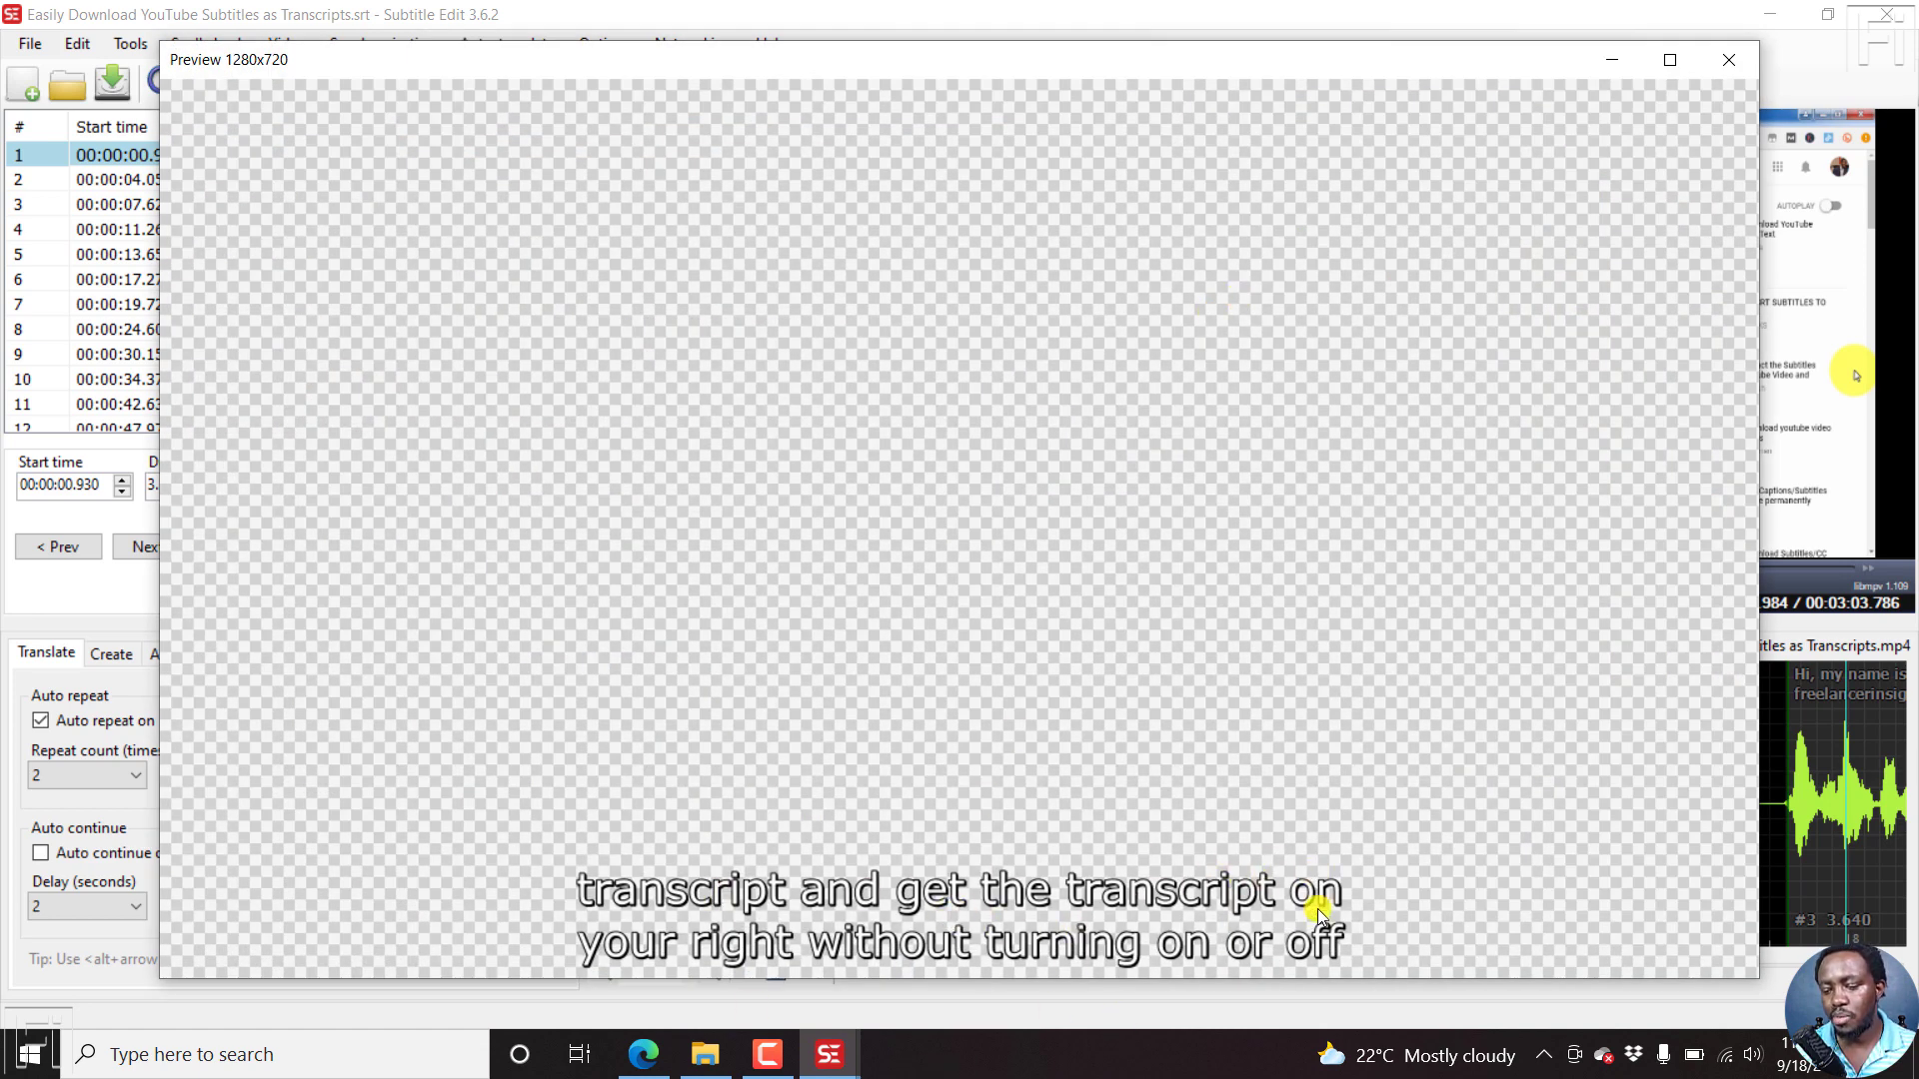
click(1717, 67)
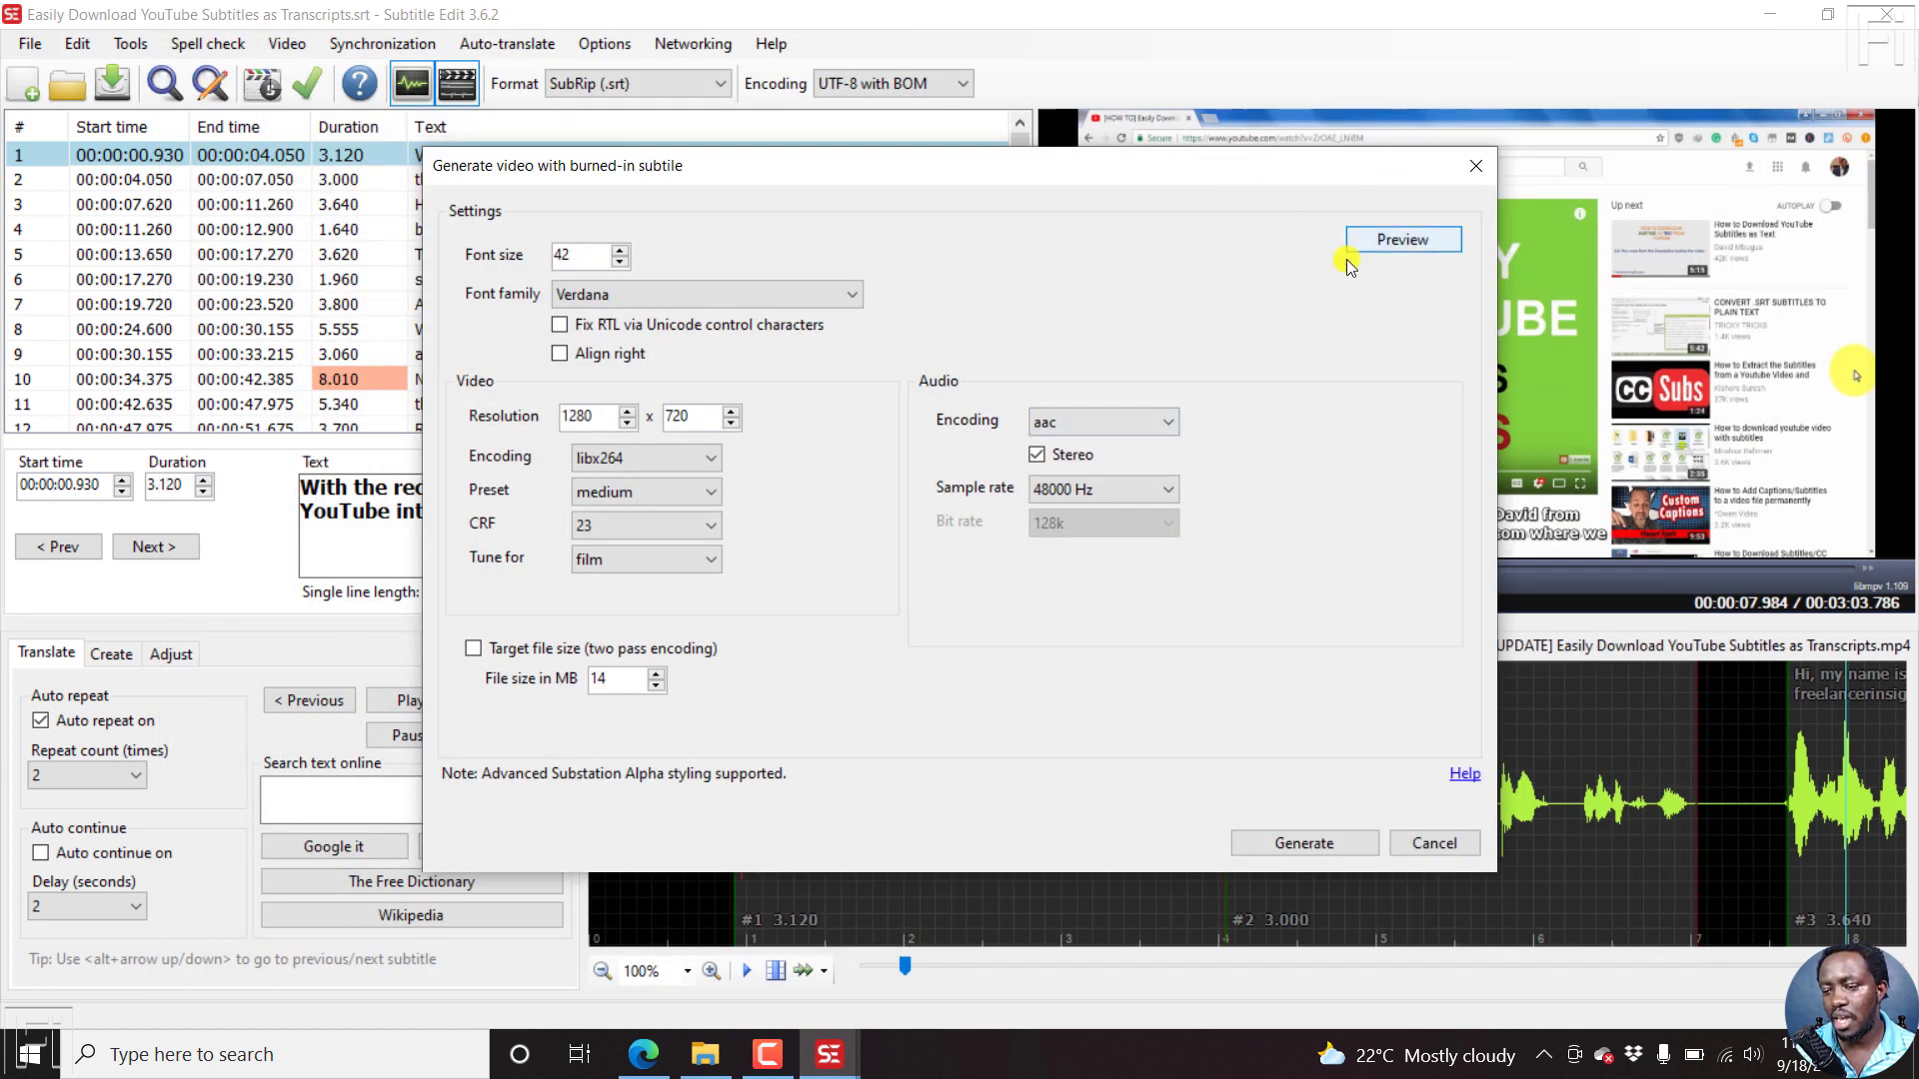
mouse_move(1037, 168)
mouse_down()
mouse_move(967, 144)
mouse_move(1020, 234)
mouse_move(967, 192)
mouse_move(1051, 166)
mouse_up()
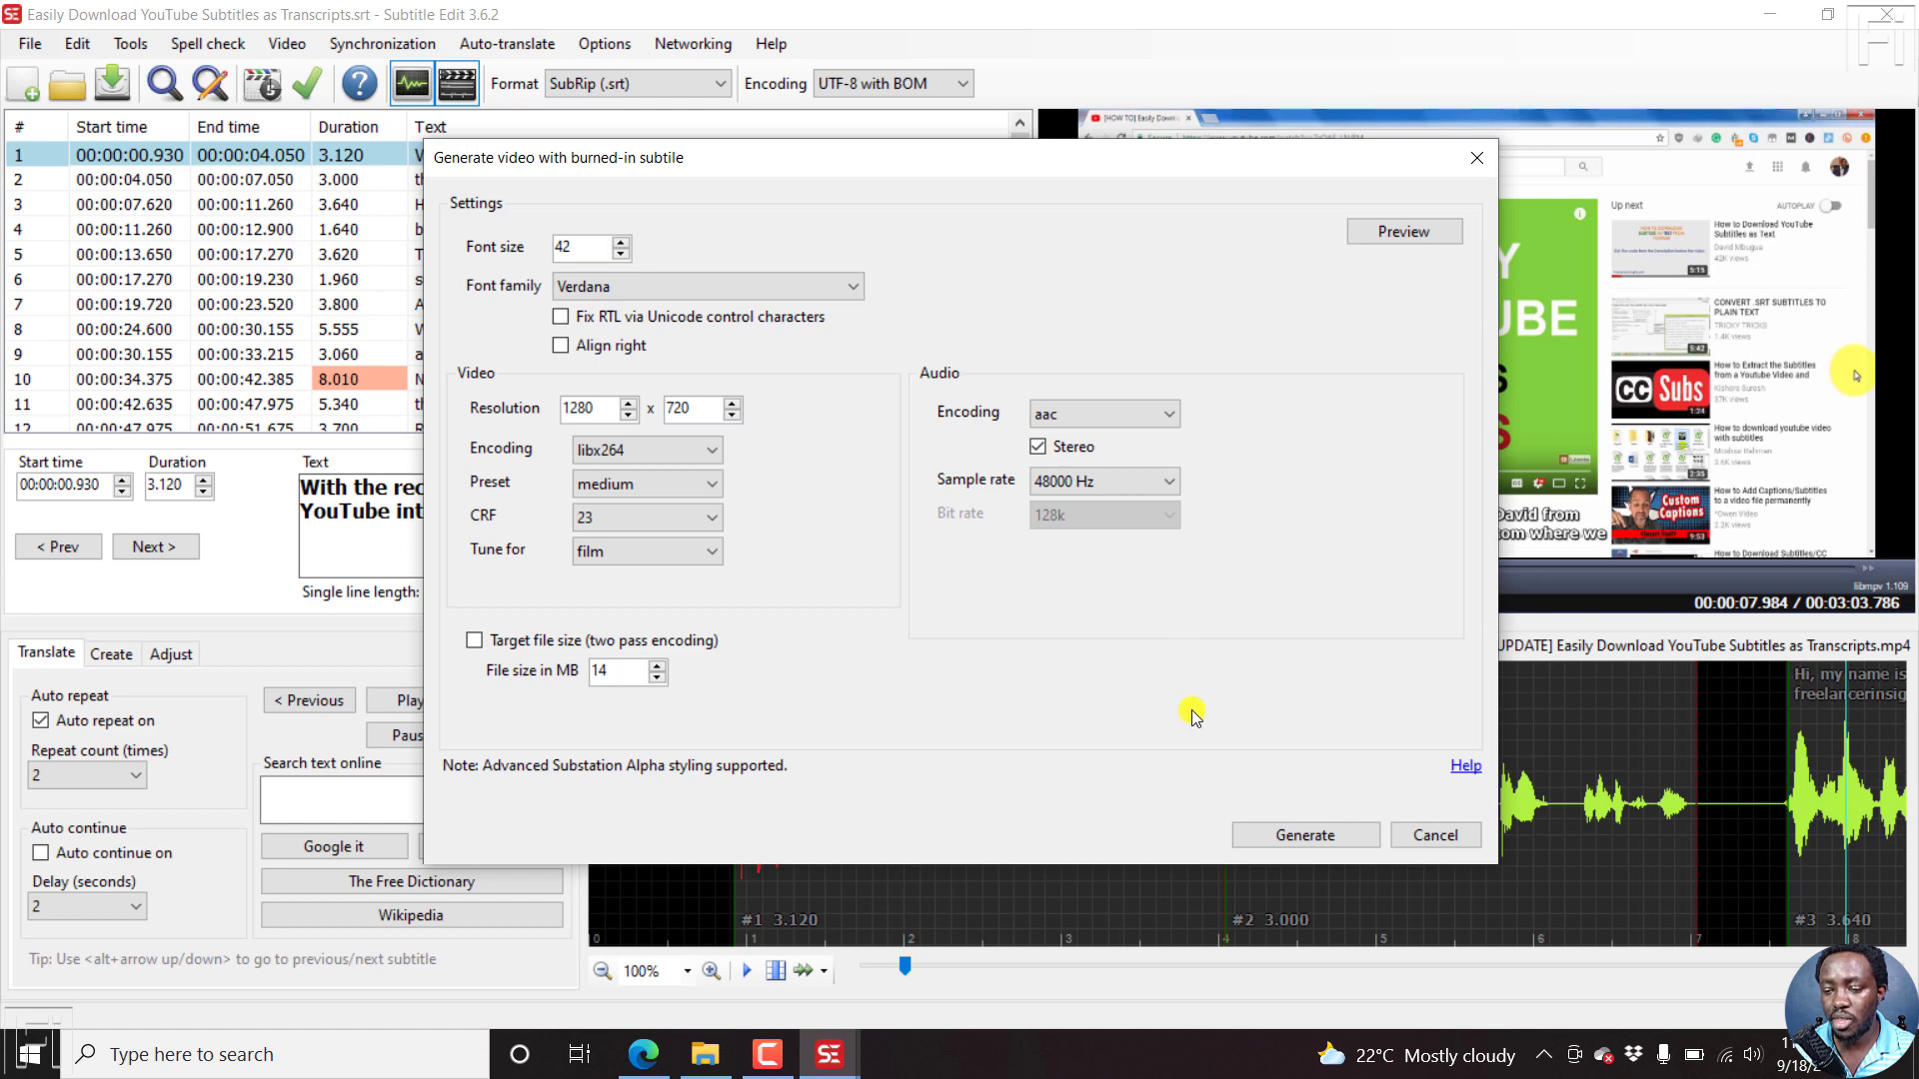
Generate the video with burned-in subtitles as an MP4 named "Subtitle Edit Beta Test" in the Completed folder.
click(1286, 838)
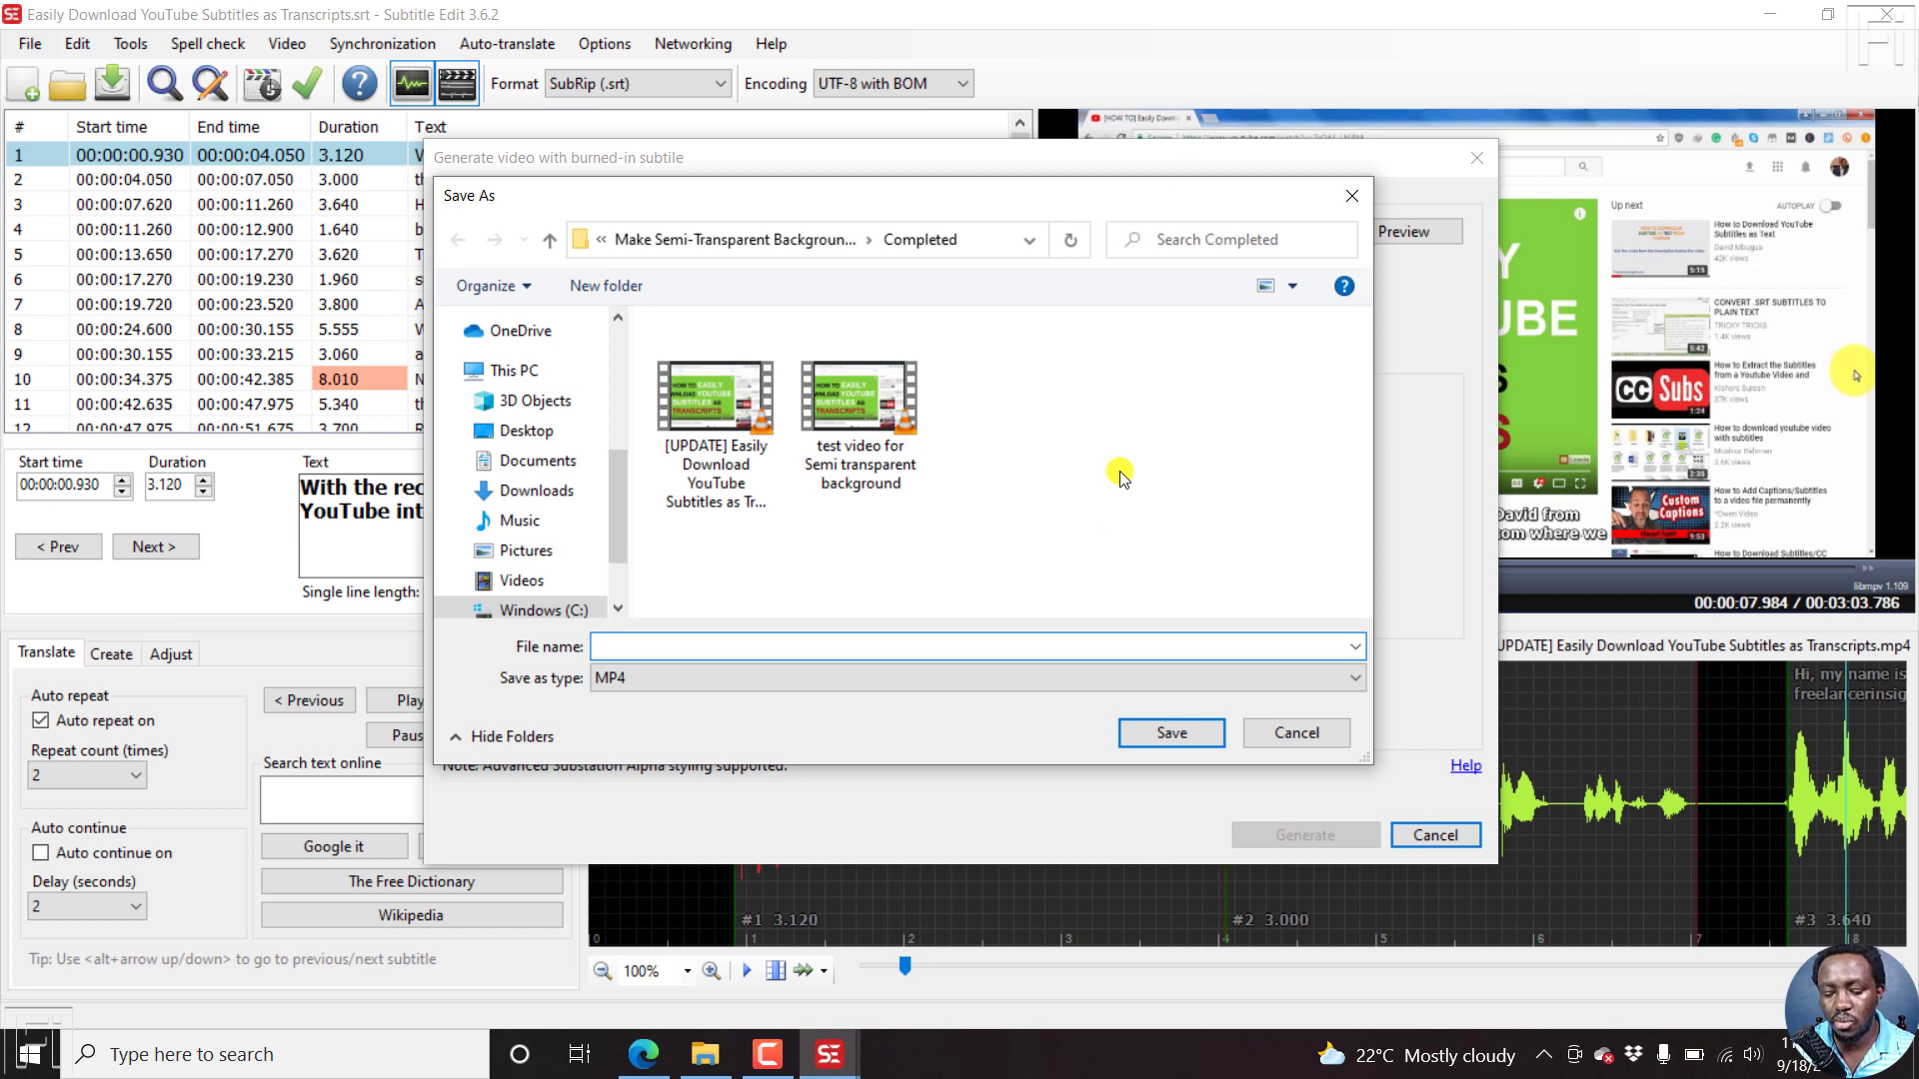
text(Ed)
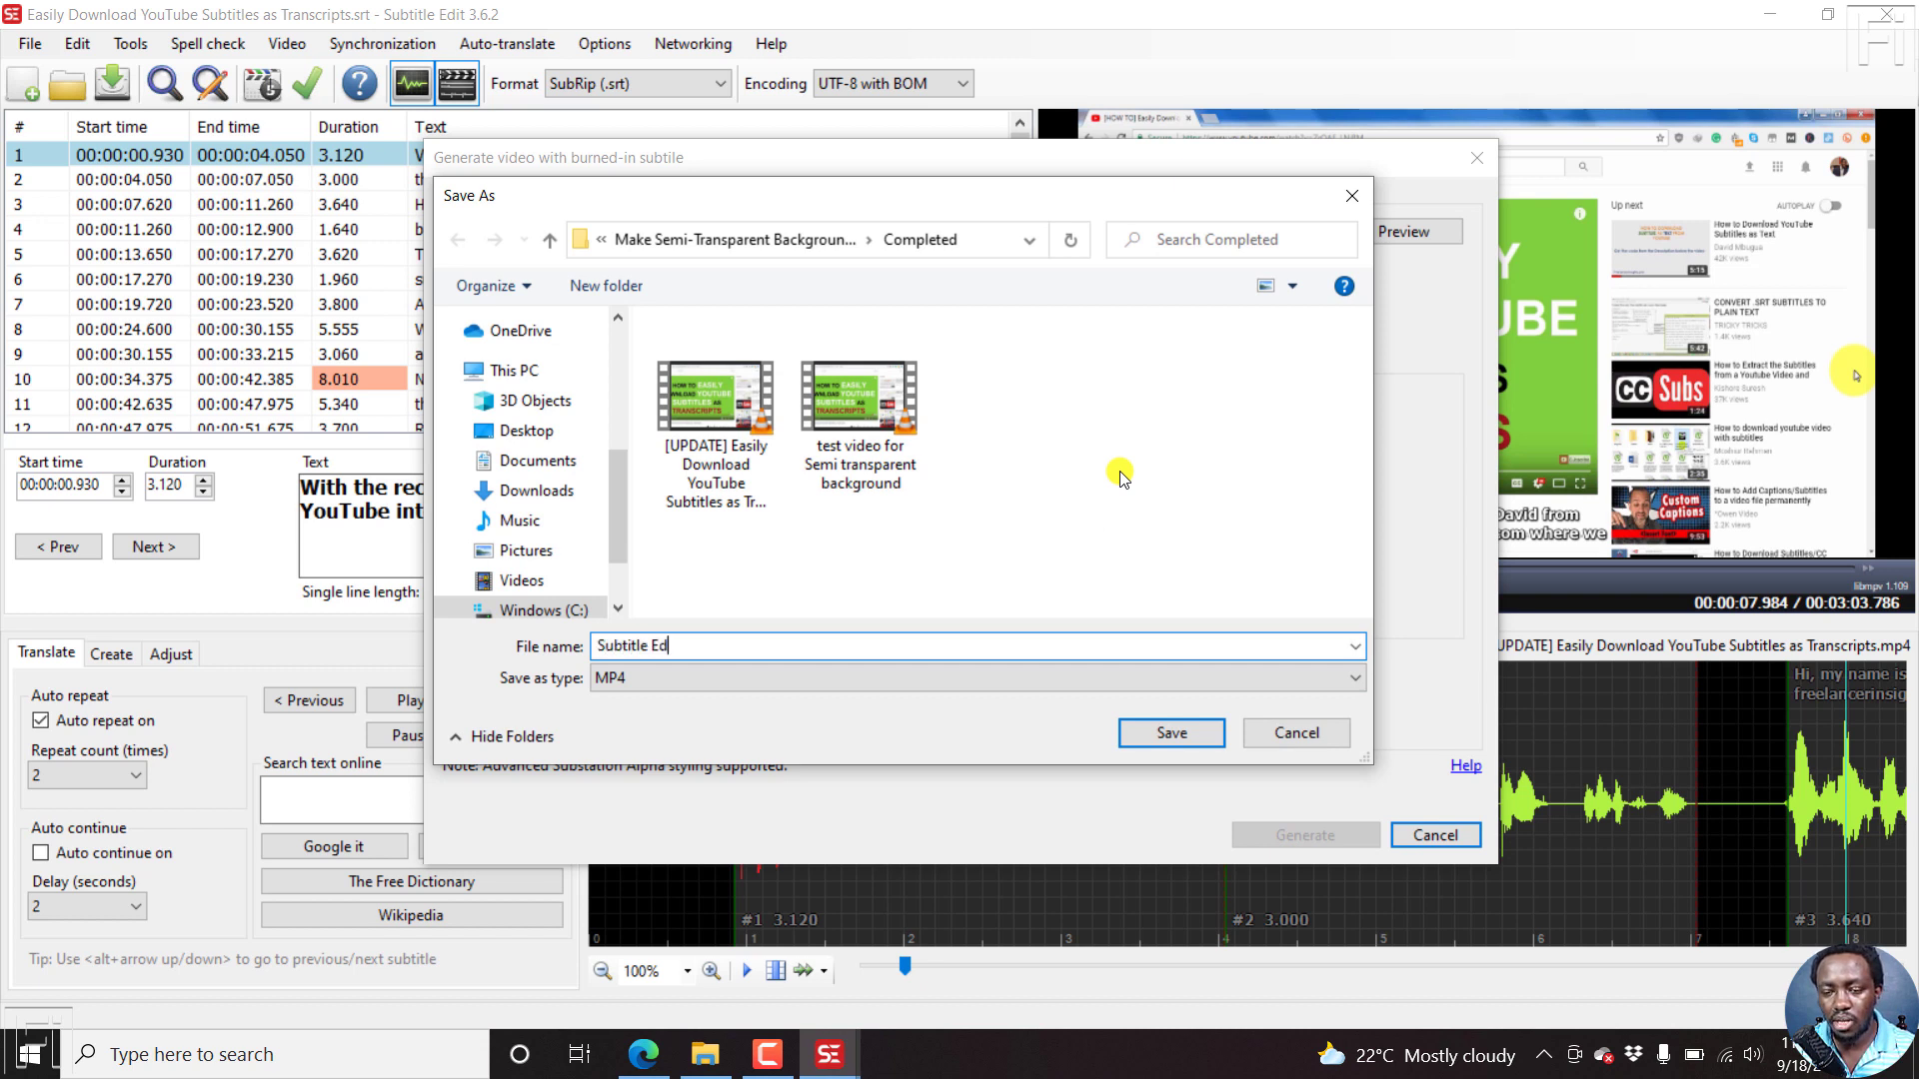
text(it Beta)
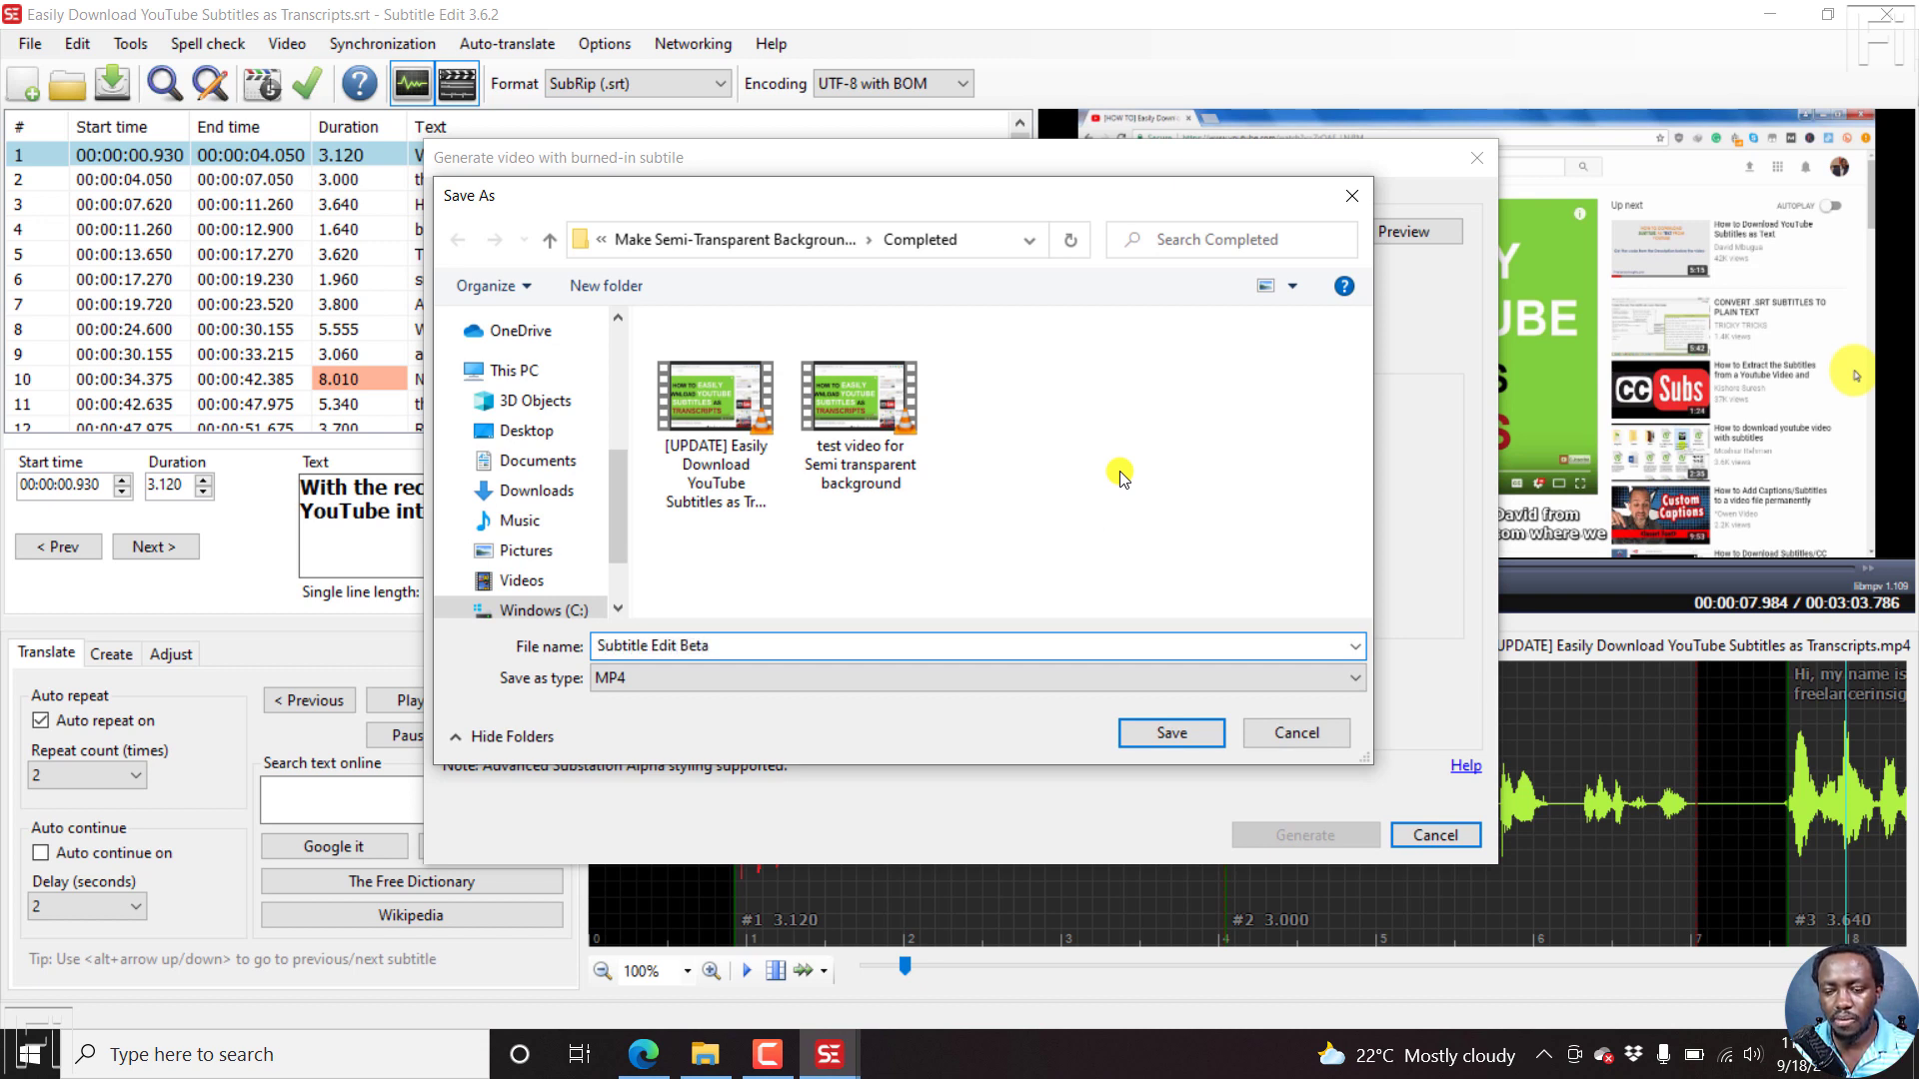
text( Test)
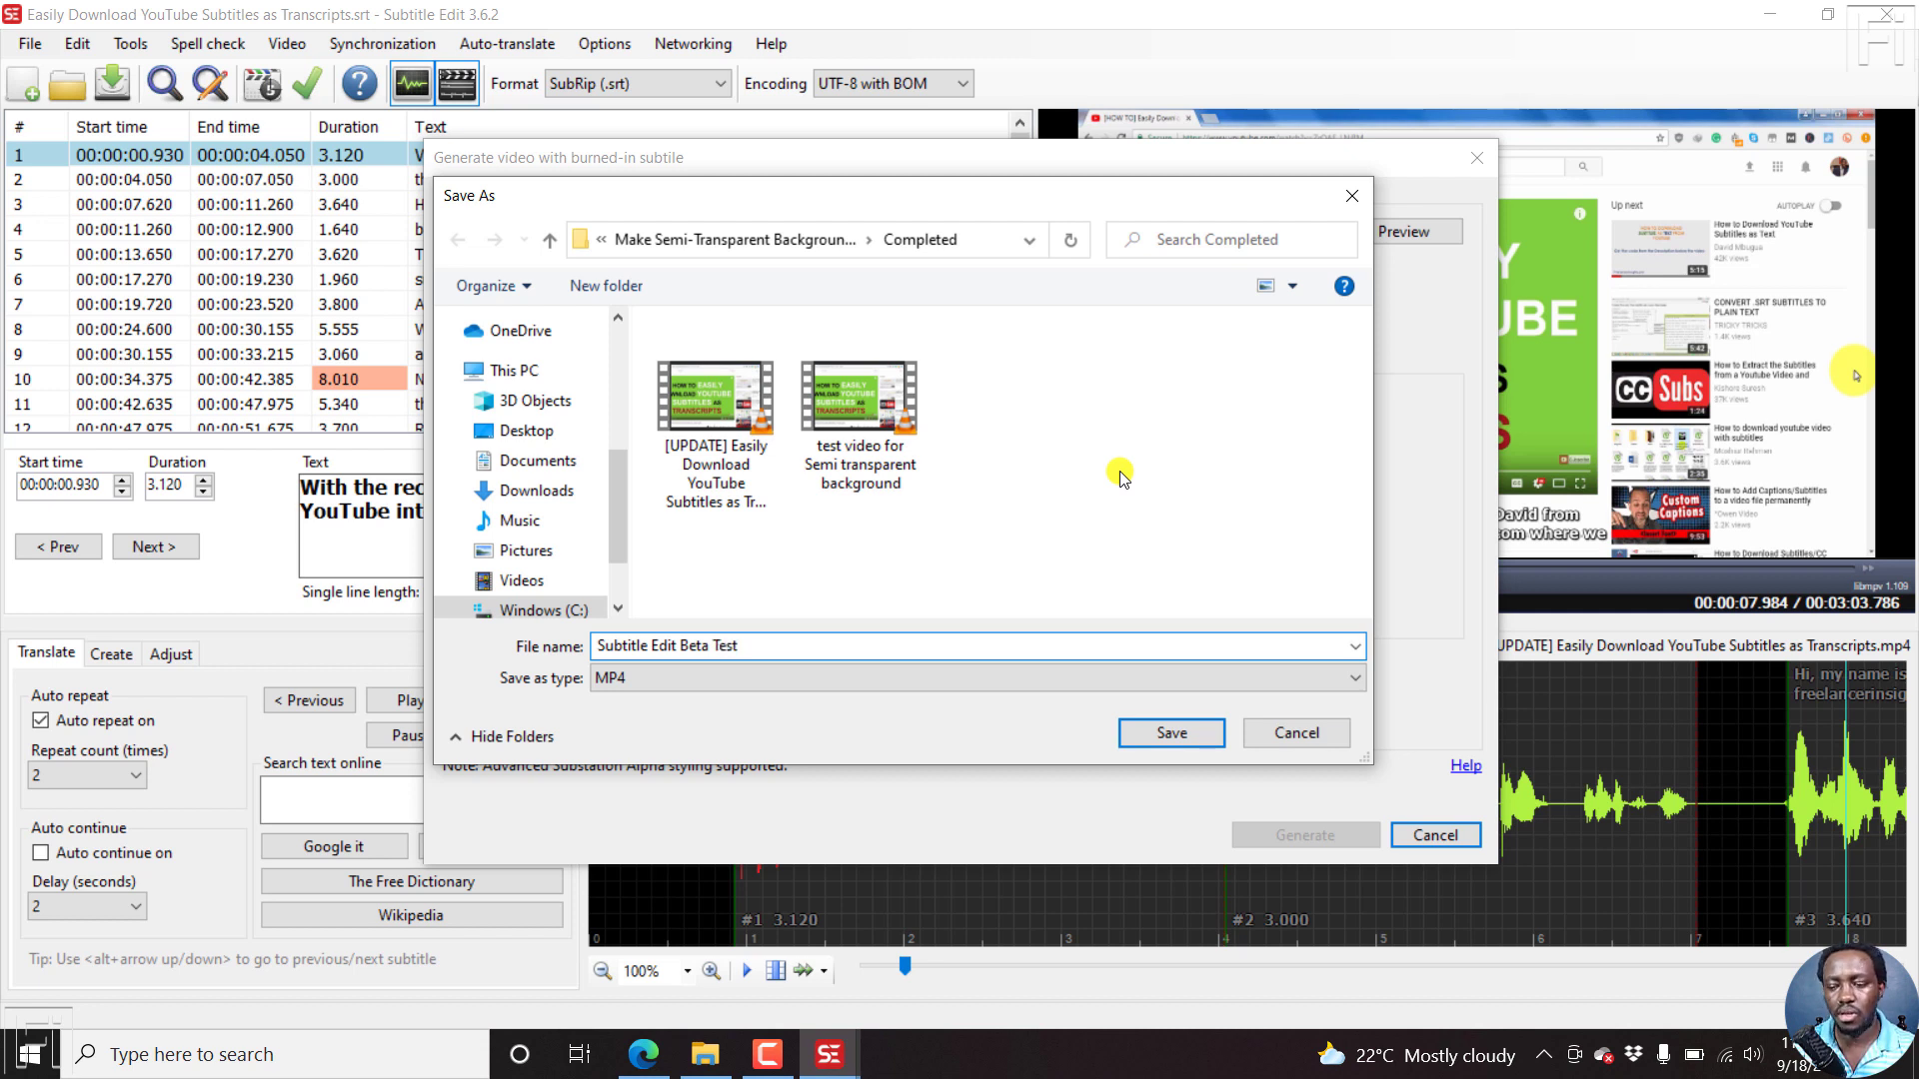
click(1064, 678)
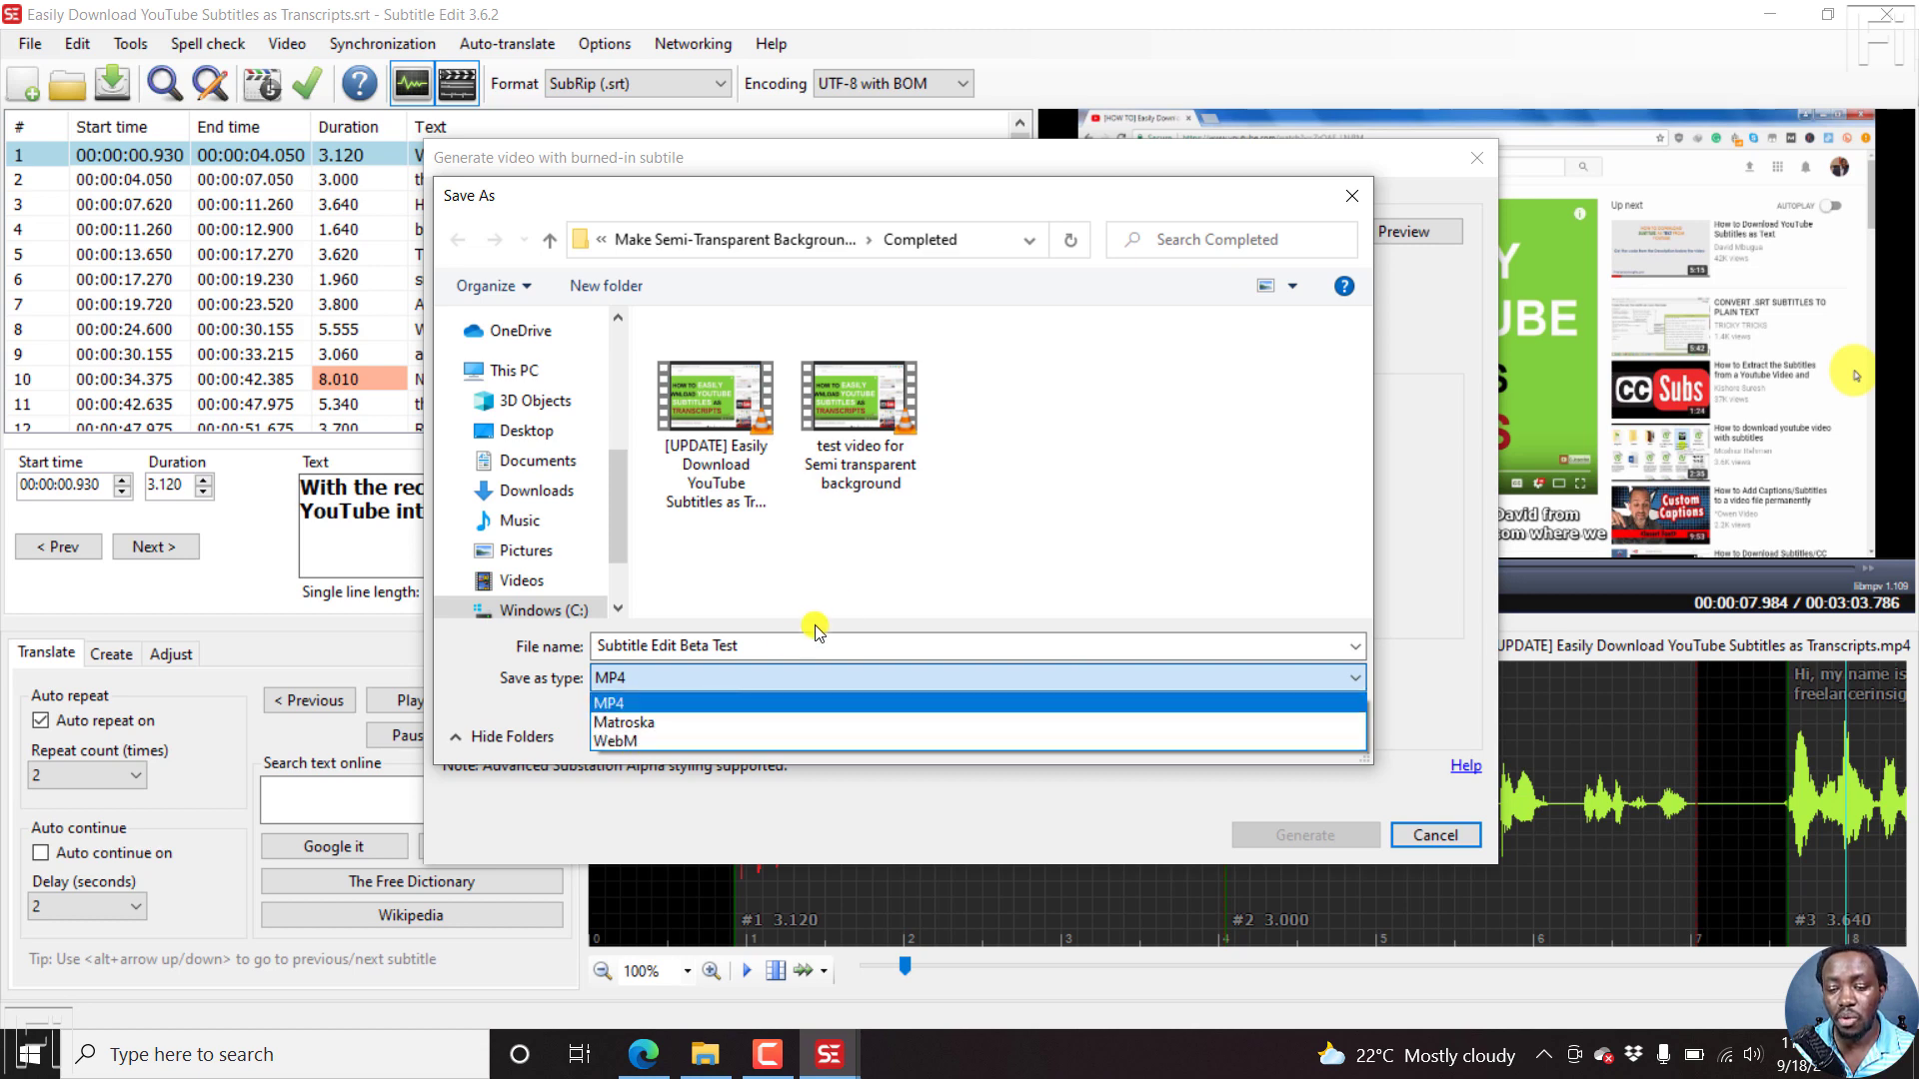
click(845, 600)
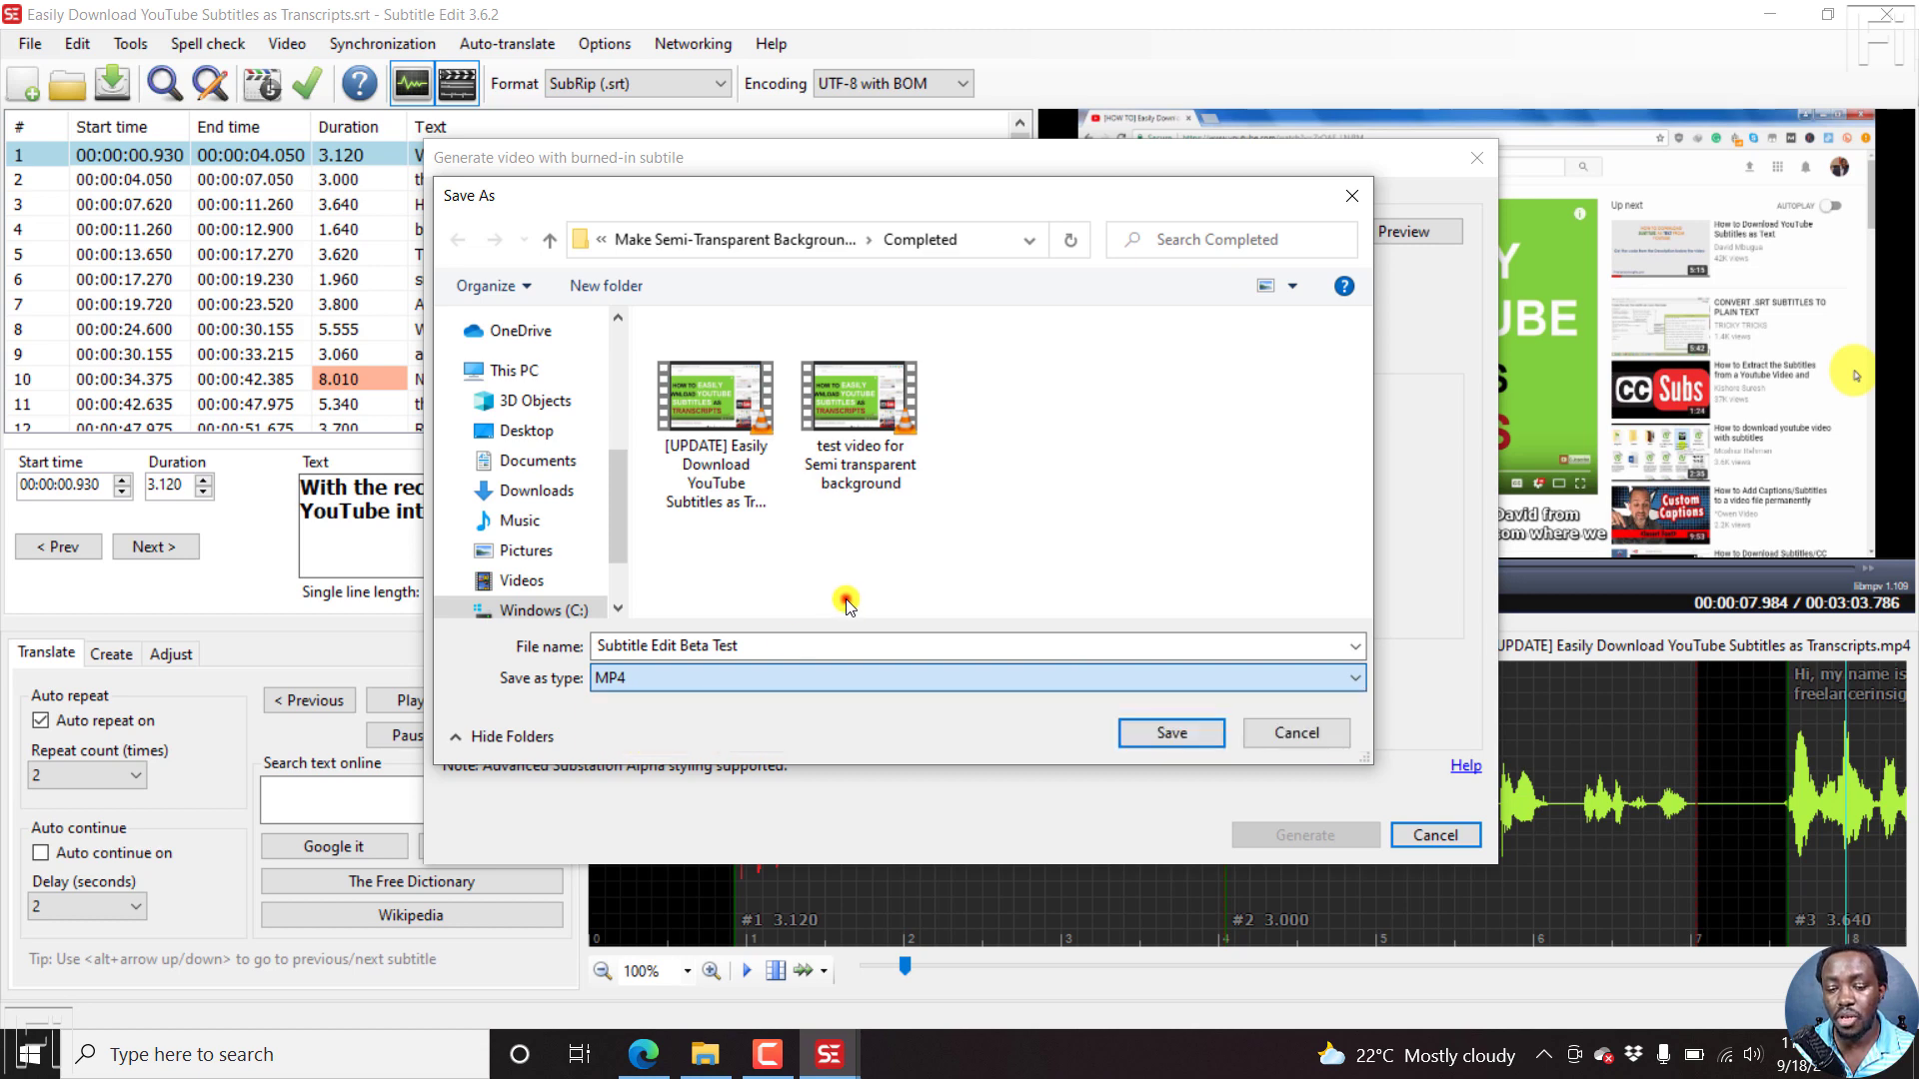
click(1167, 732)
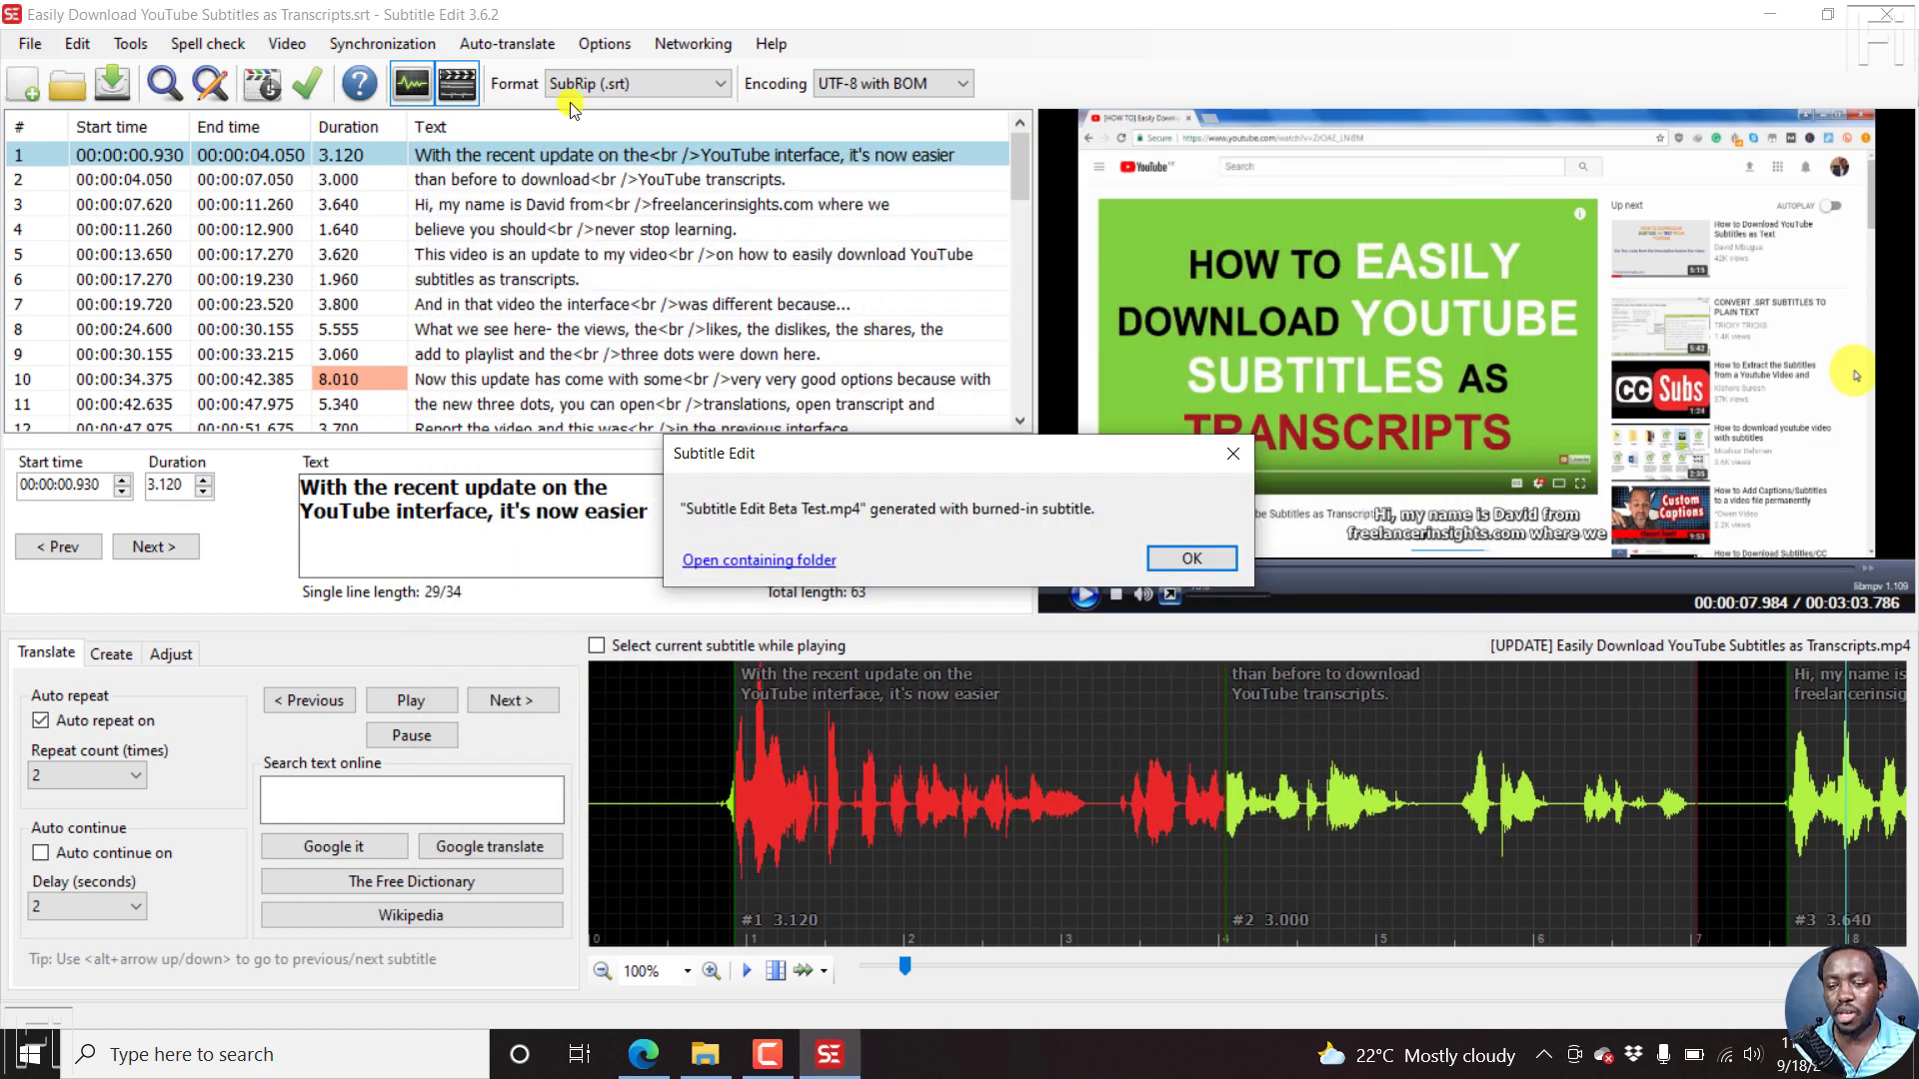
Open the folder containing the generated video and play "Subtitle Edit Beta Test" in VLC.
click(747, 562)
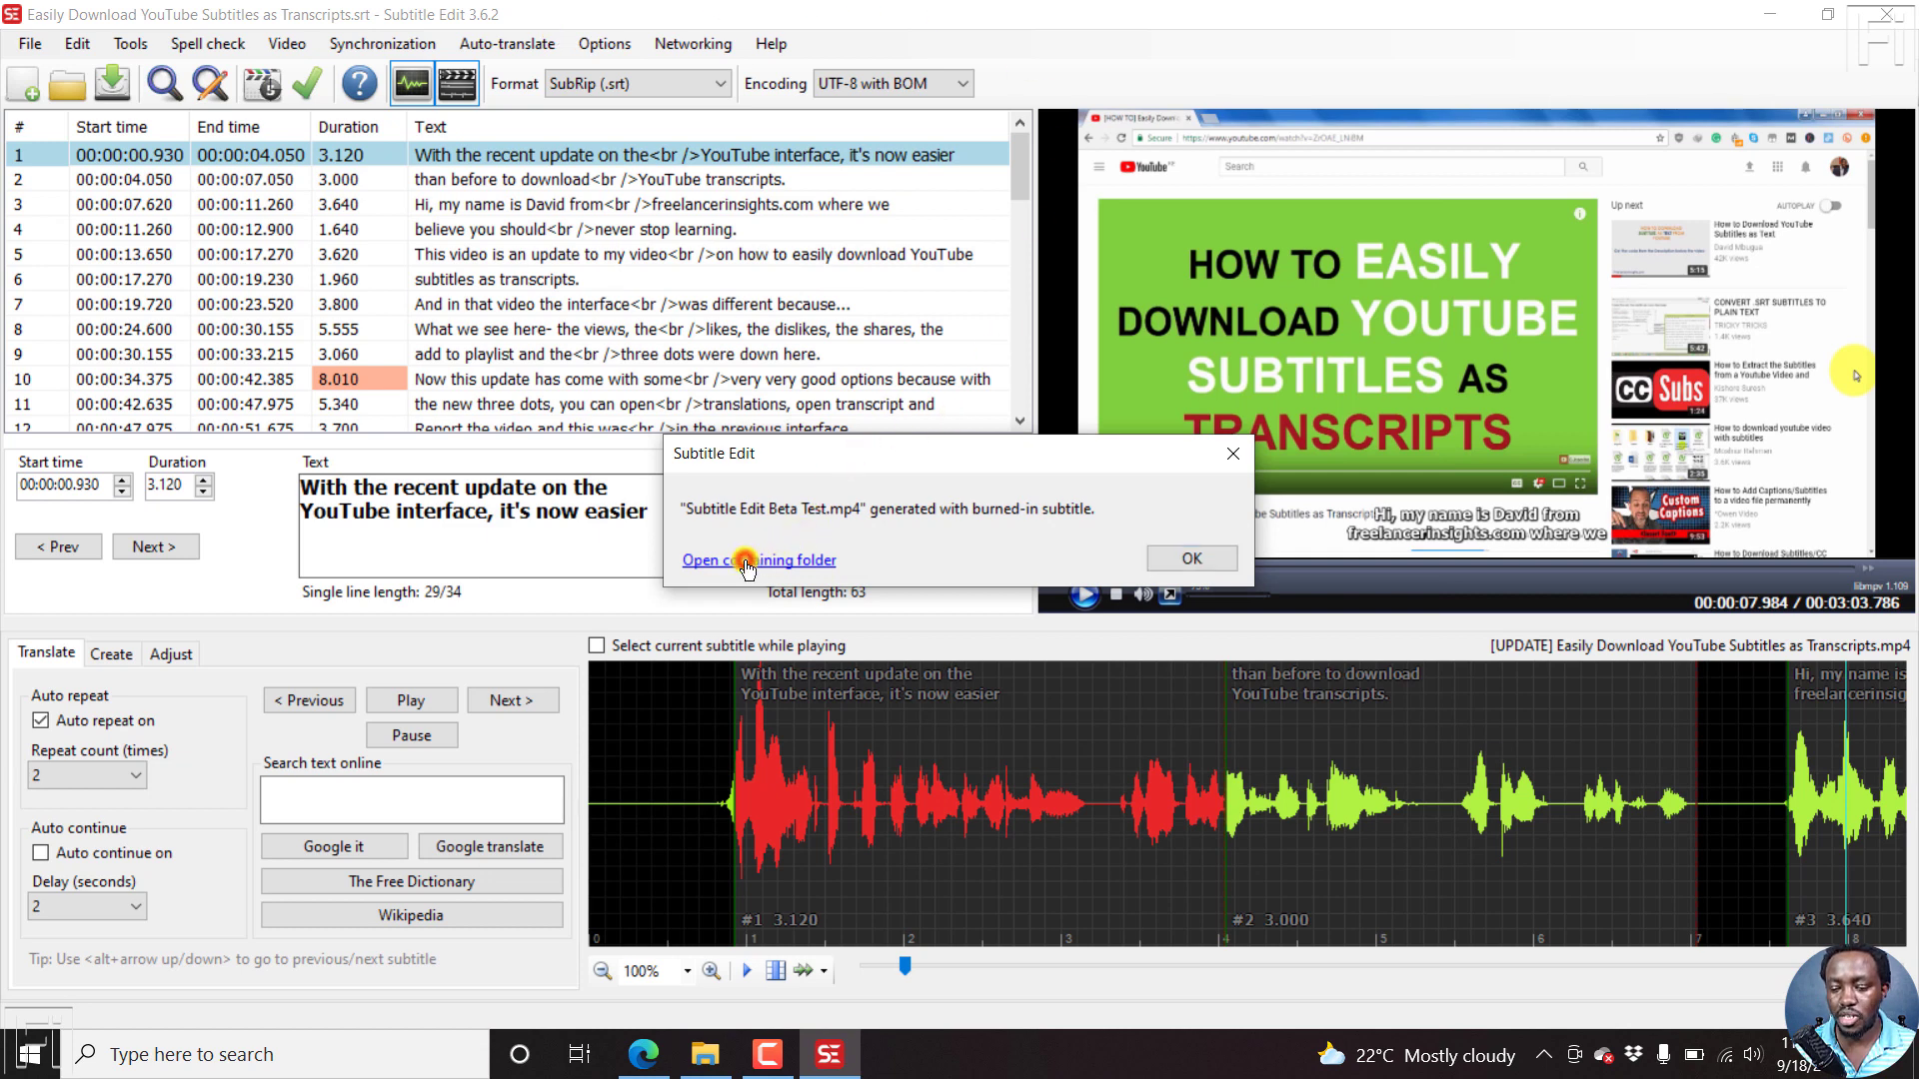
click(705, 1054)
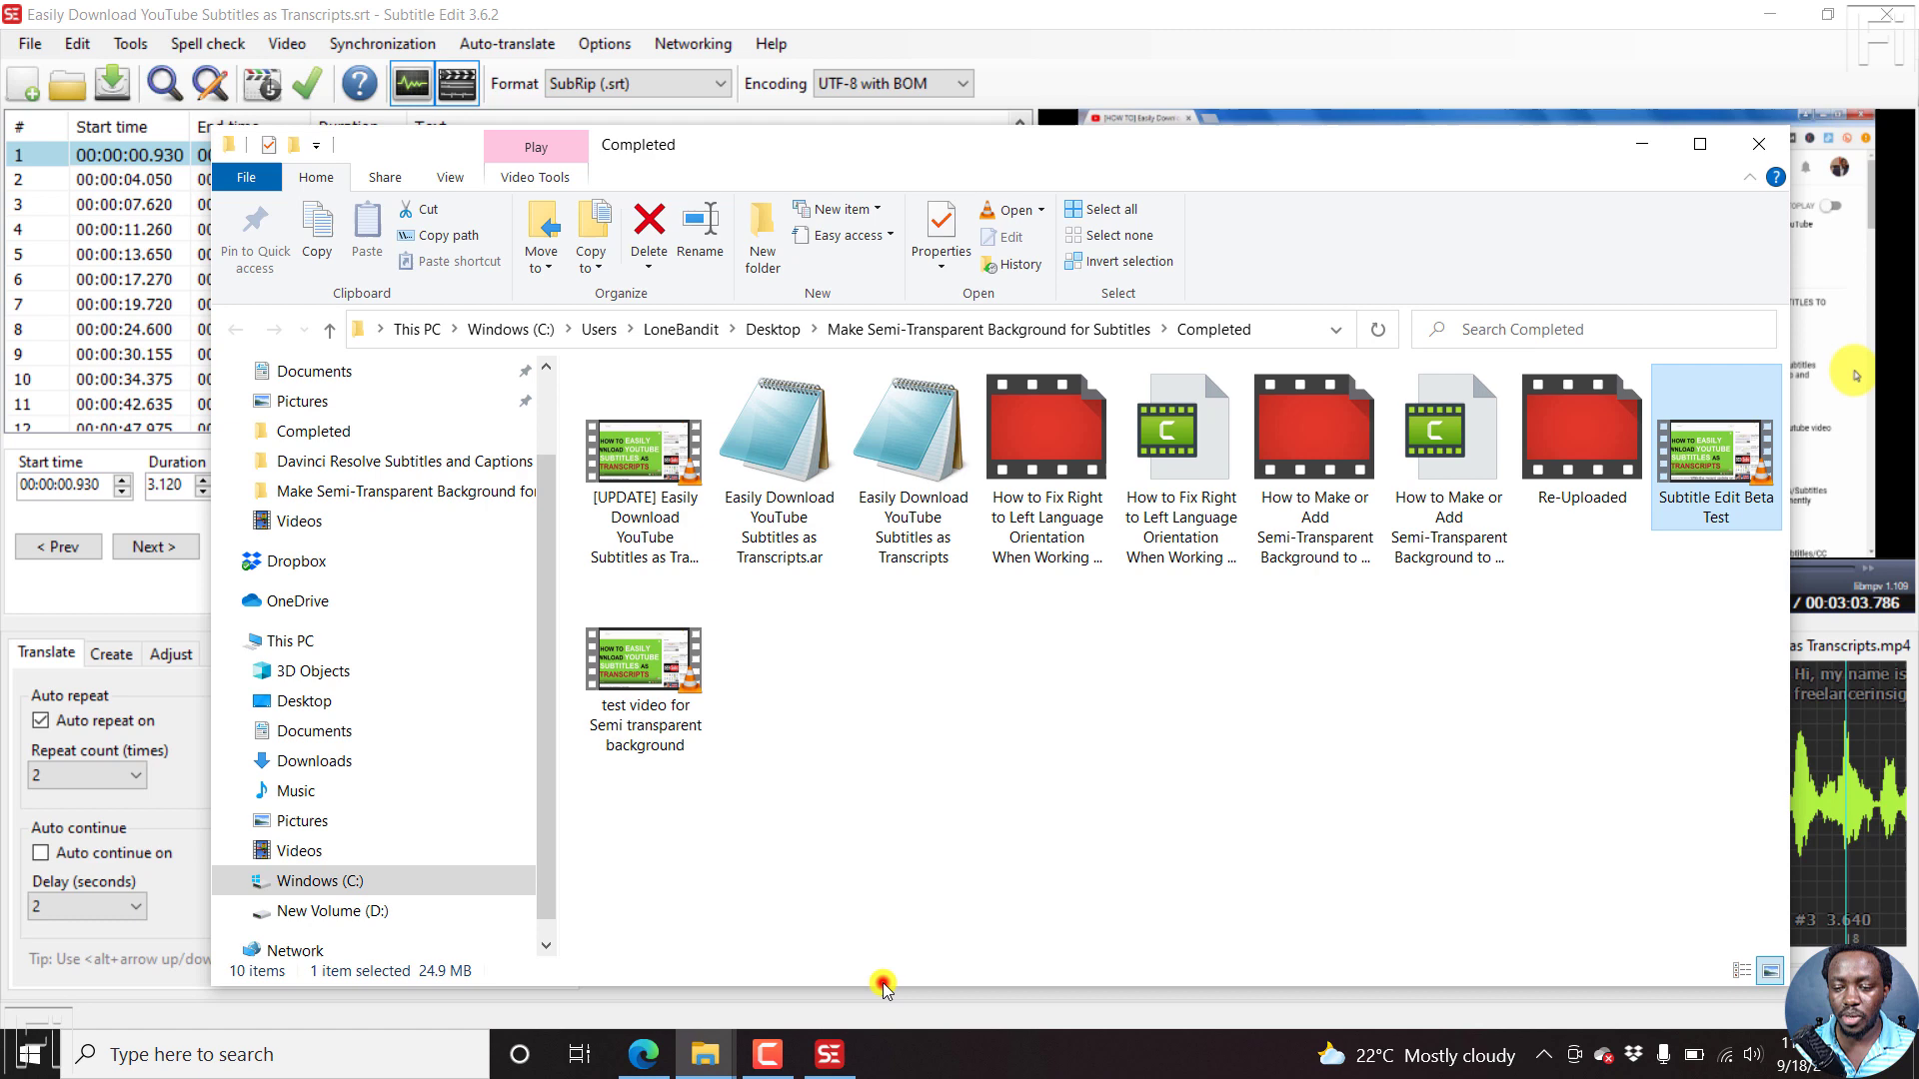
click(883, 982)
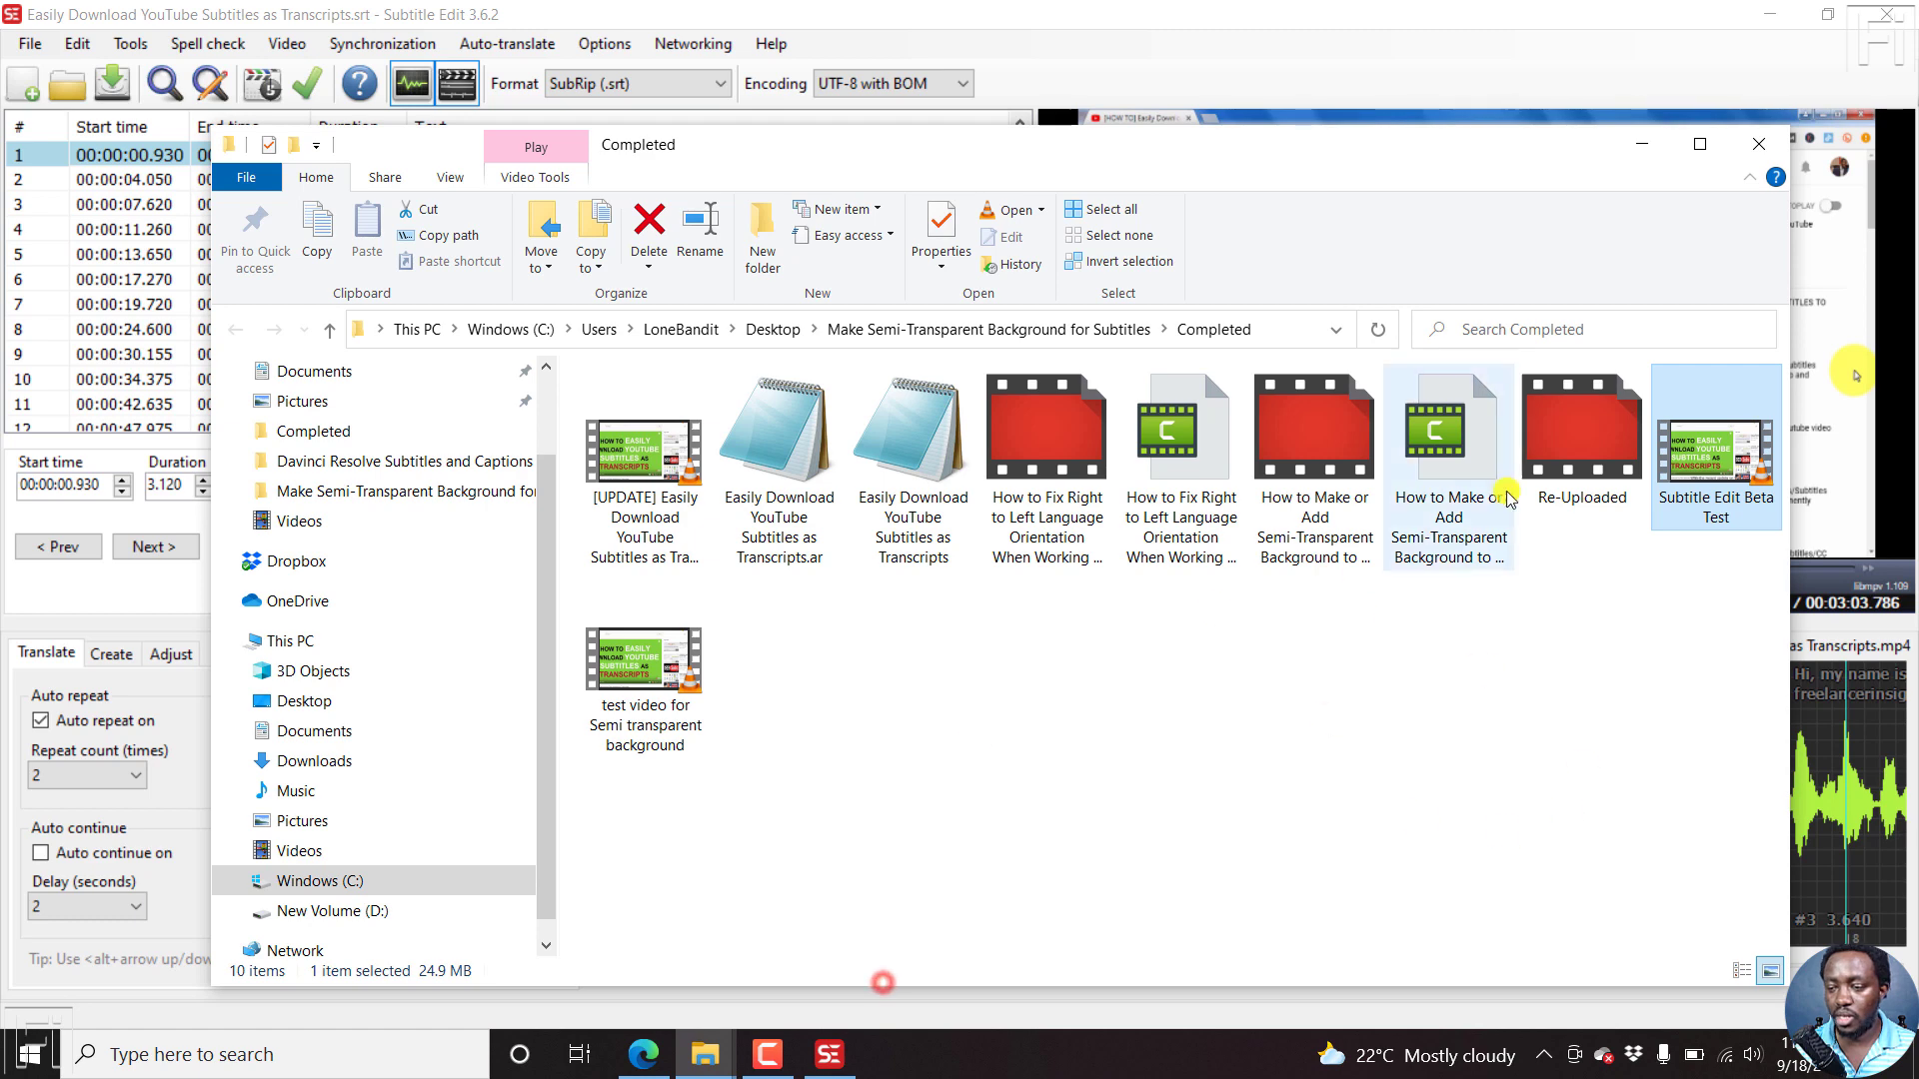
double_click(1715, 469)
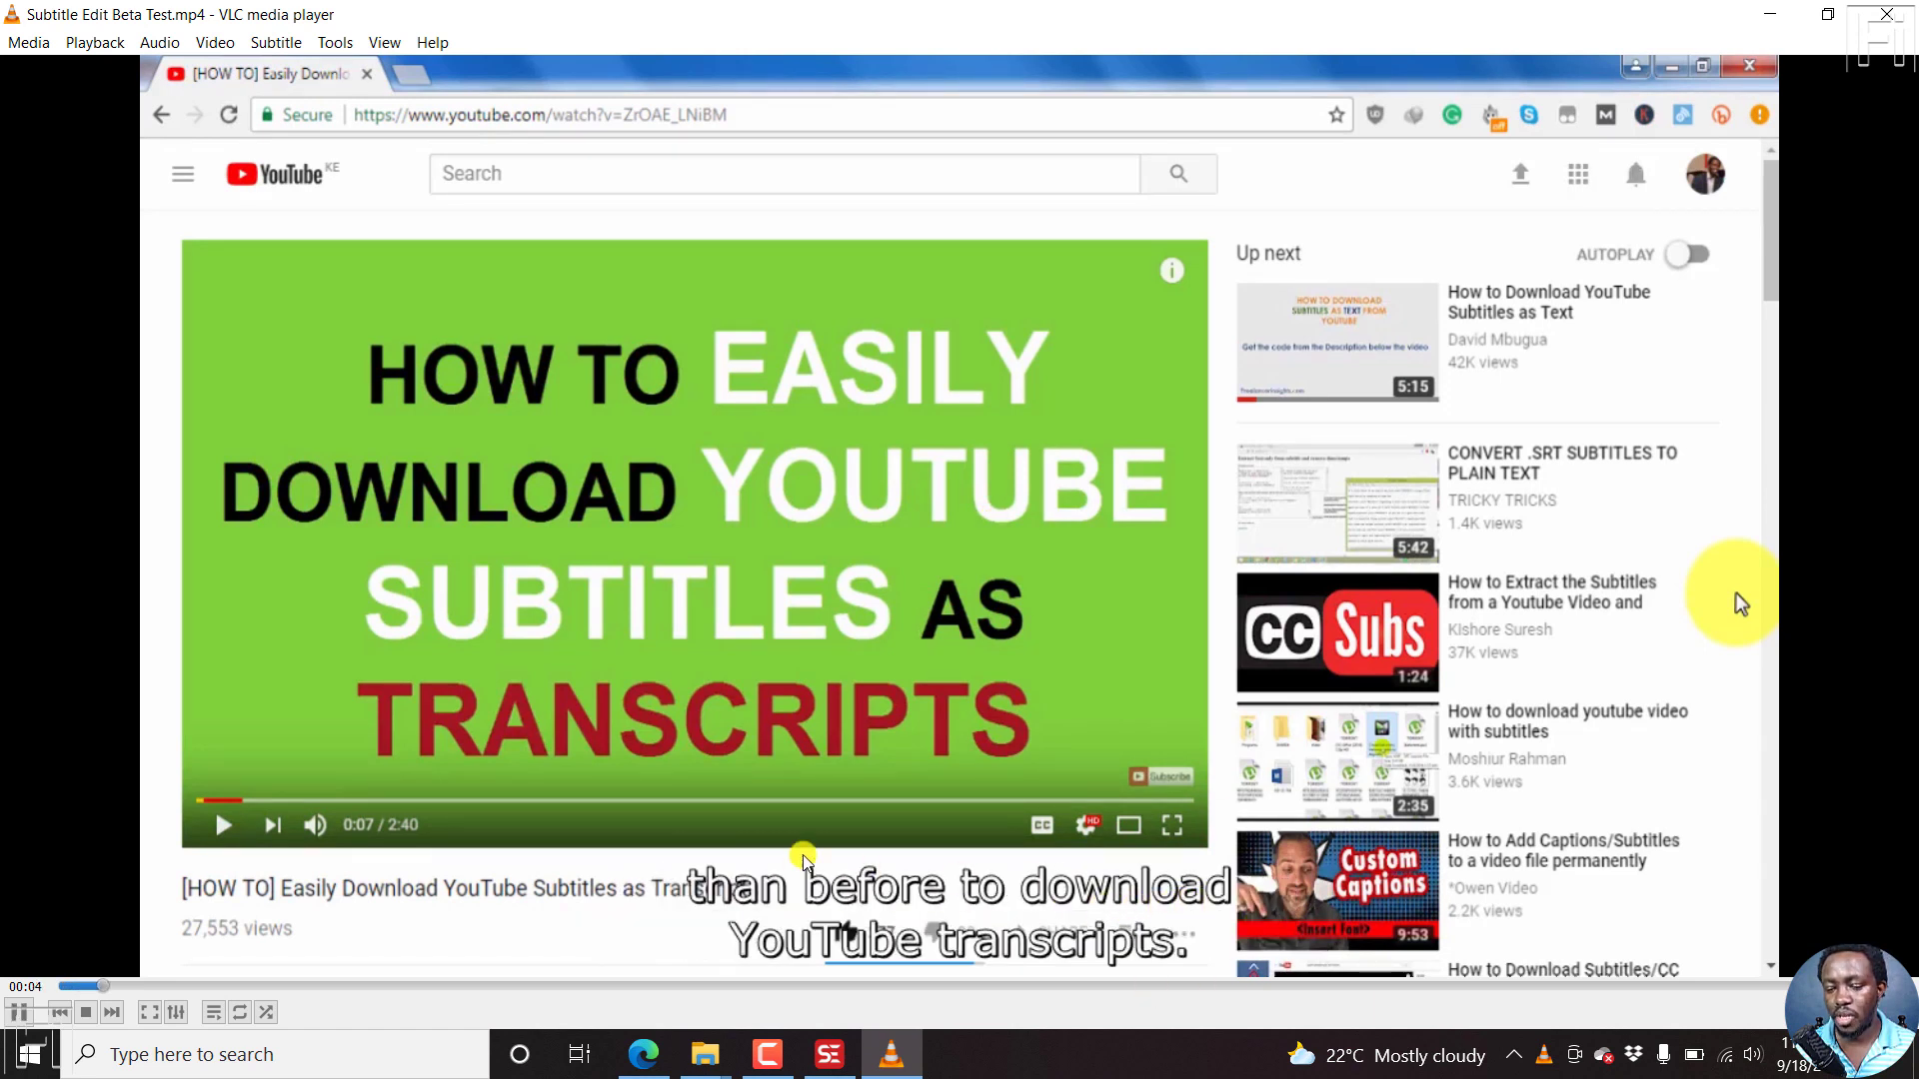
Inspect the burned-in subtitles while paused and at about 1:45, and close the player and the generation message.
key(space)
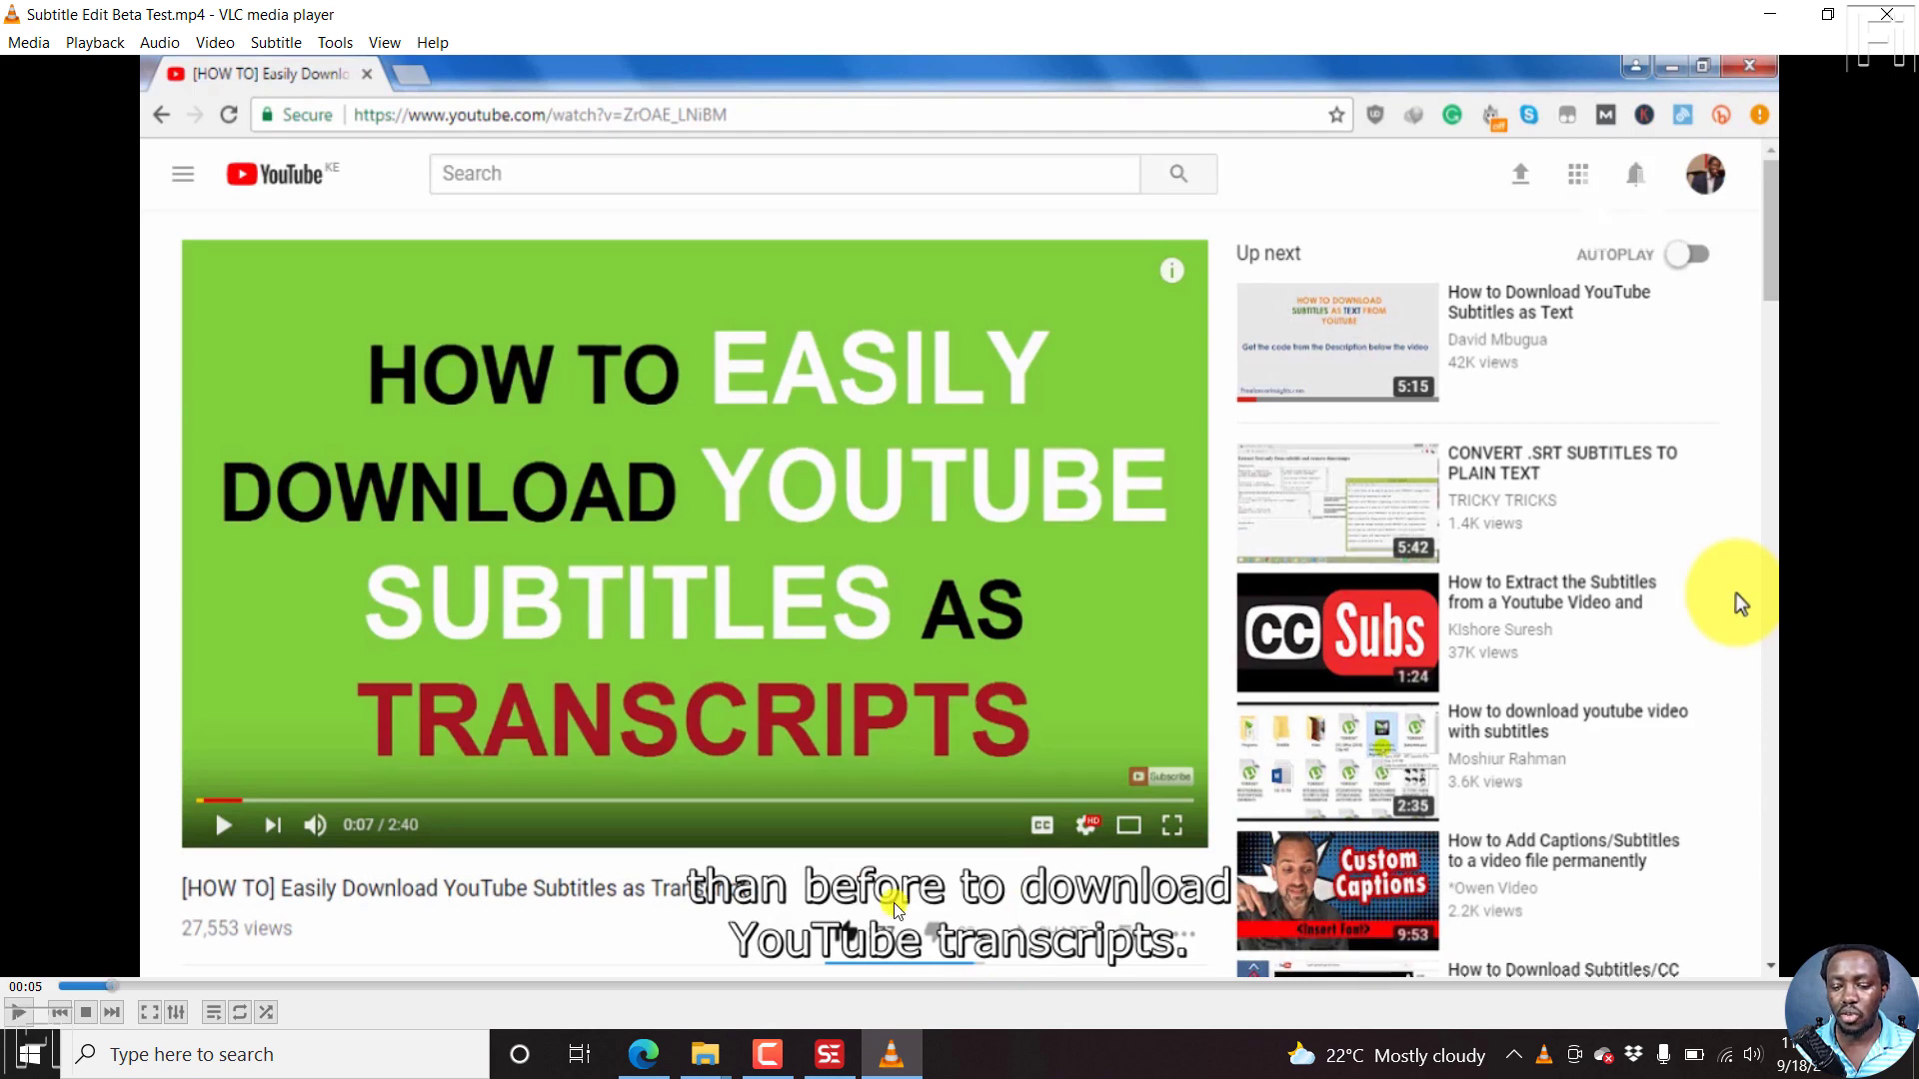
click(911, 987)
click(1089, 986)
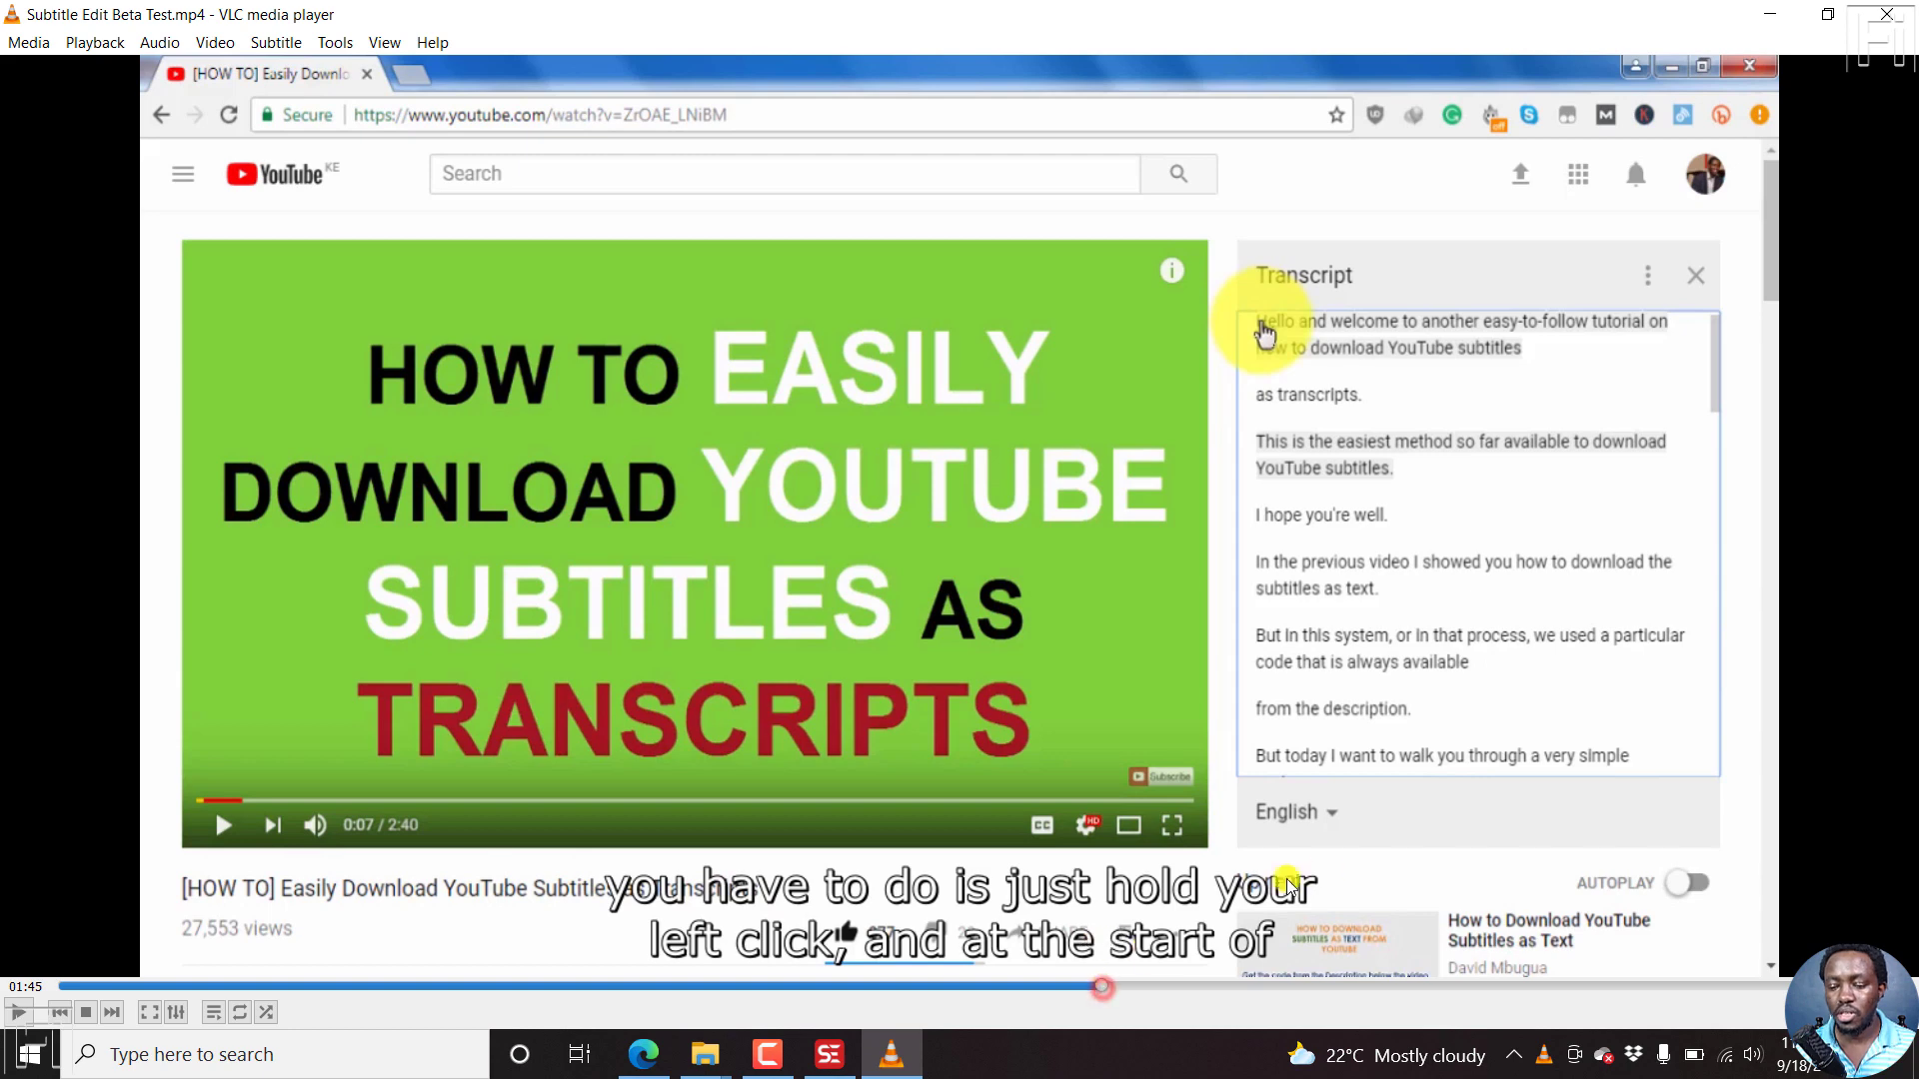
click(1886, 14)
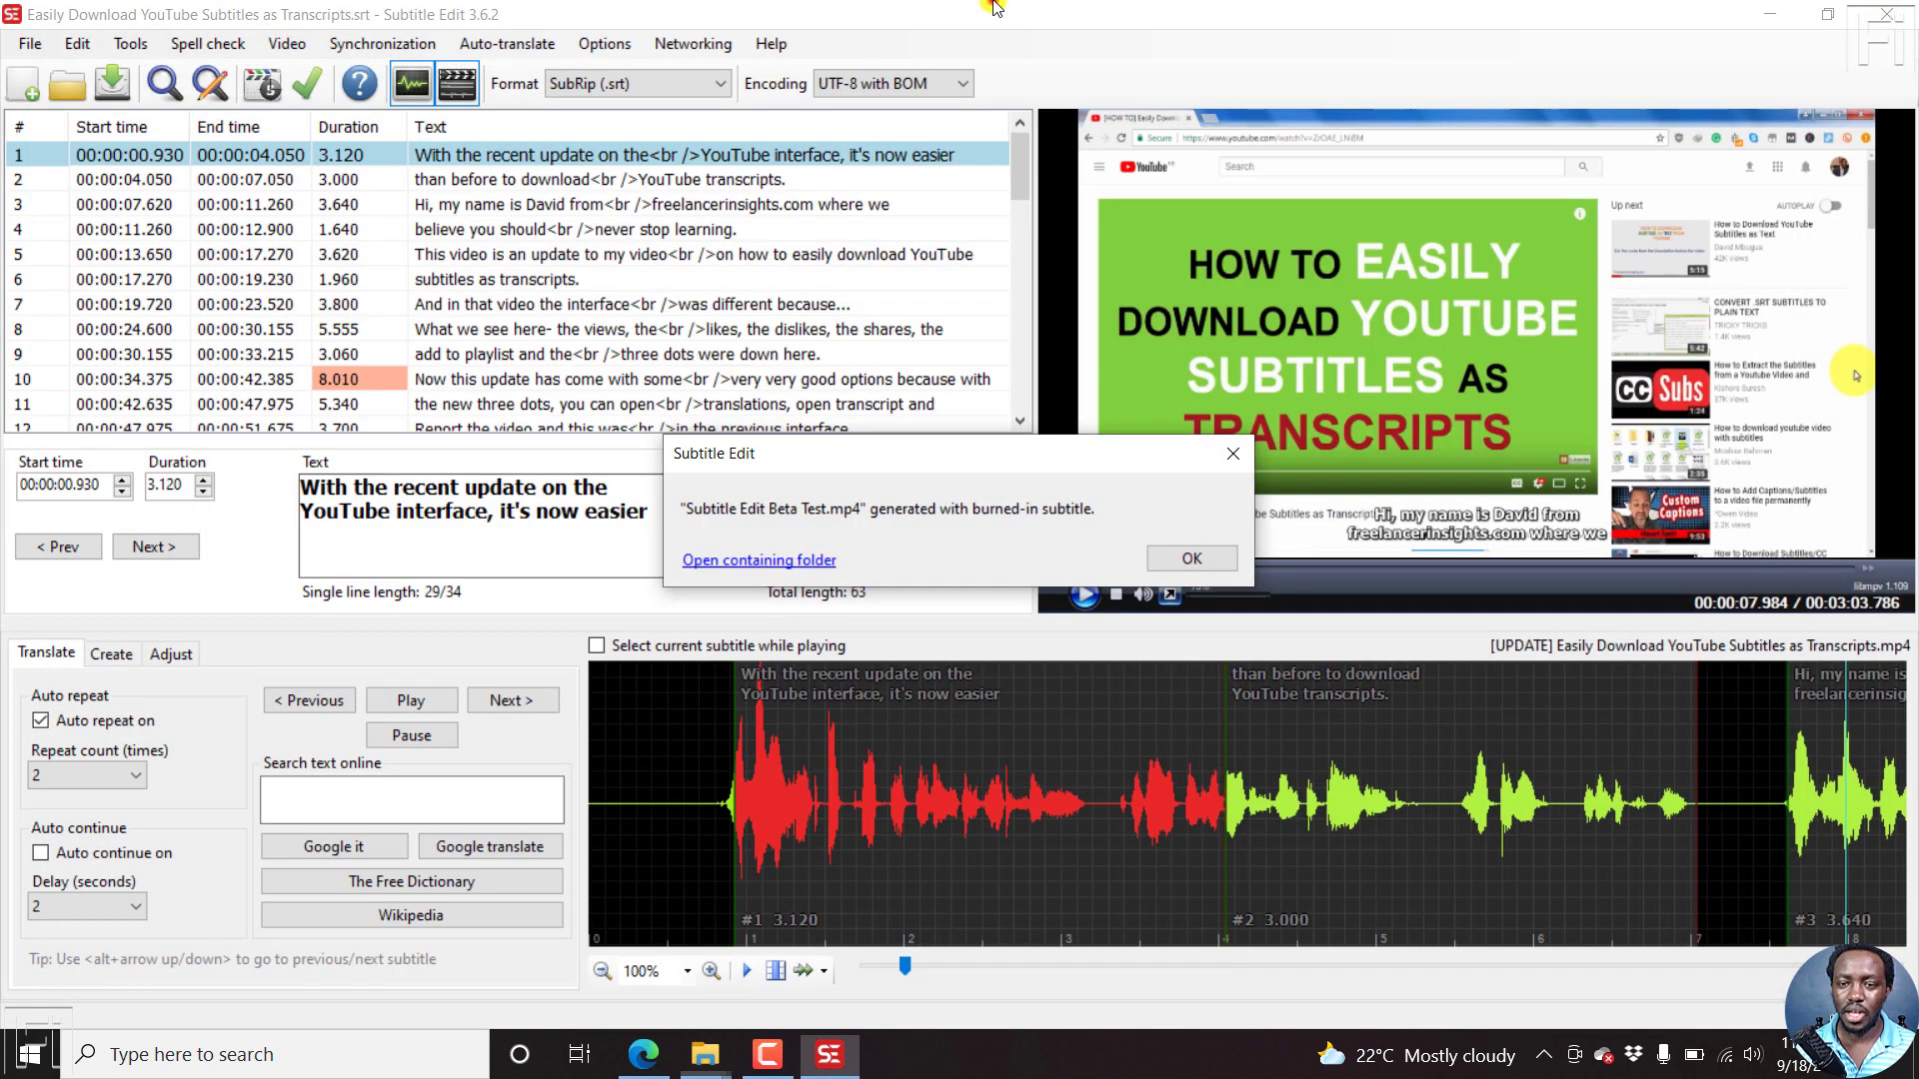
click(1844, 14)
click(1230, 453)
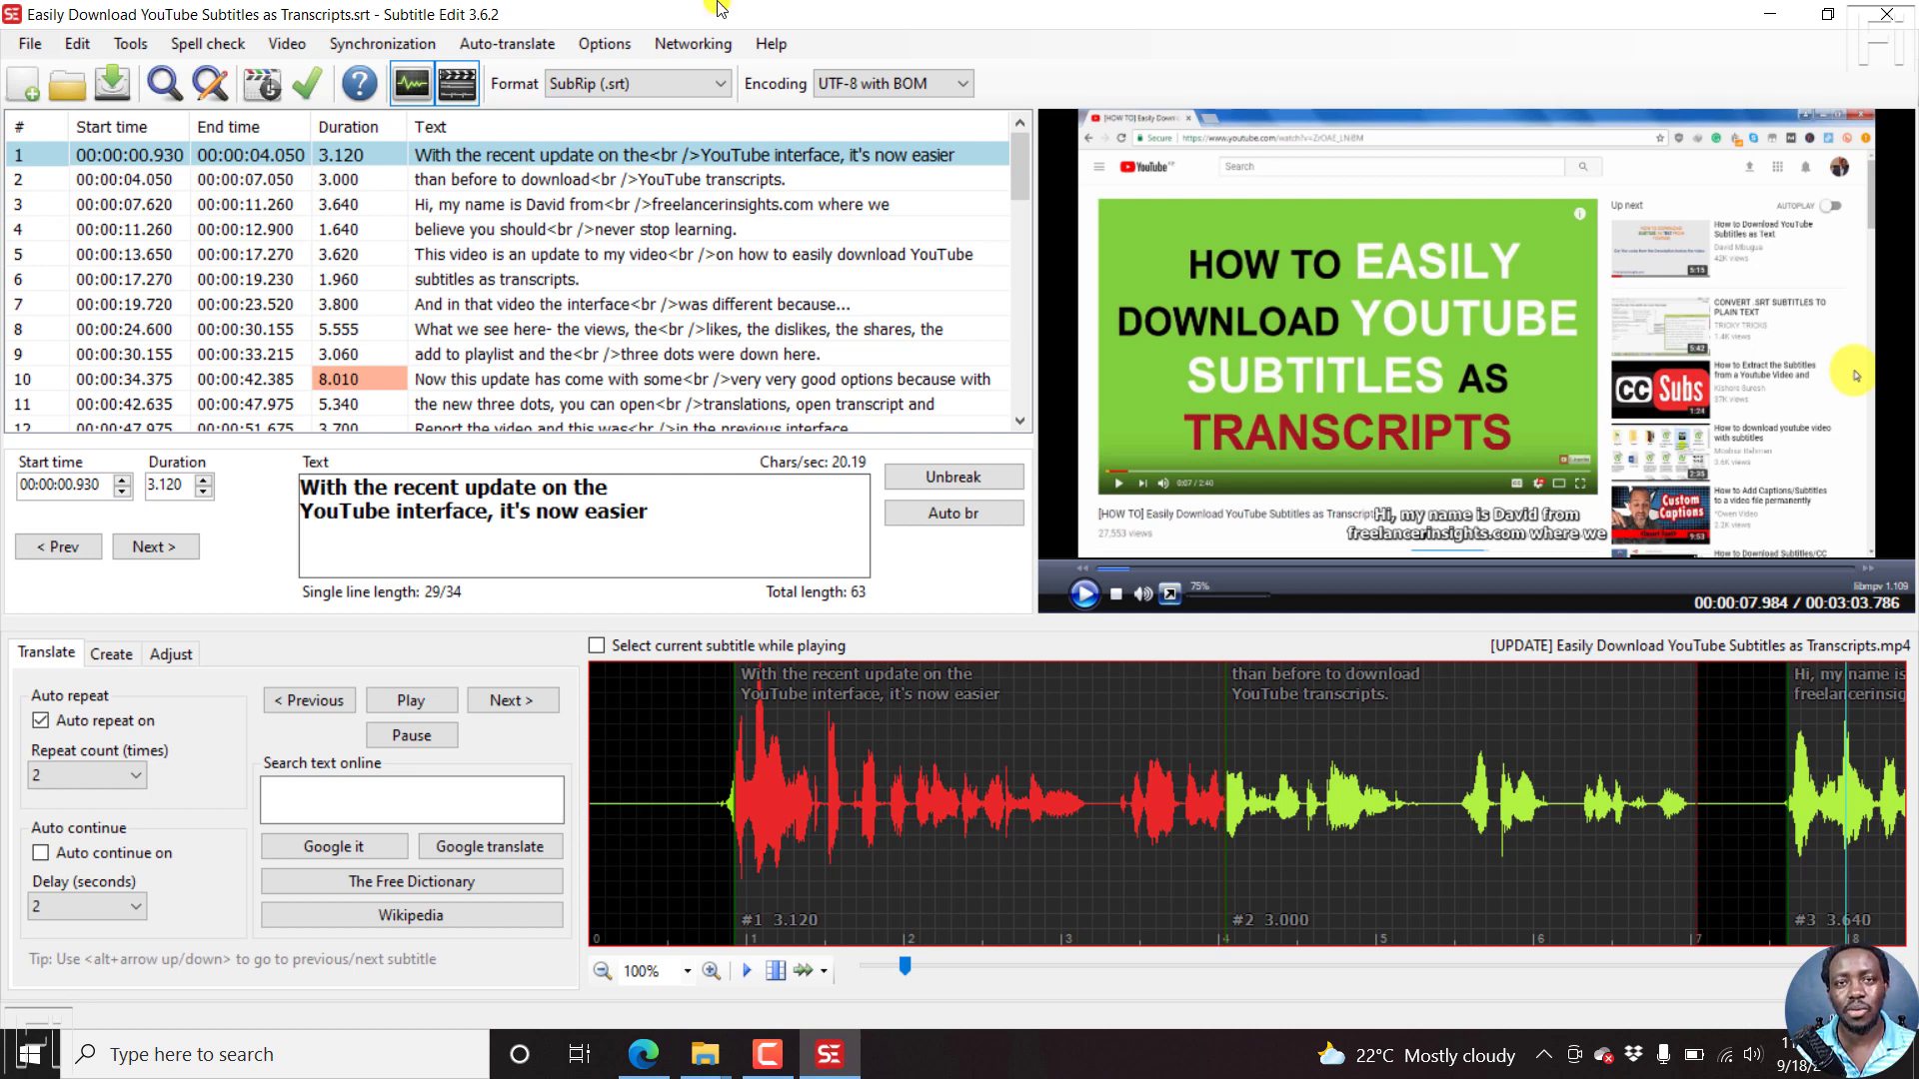
Reopen the settings for generating a video with burned-in subtitles.
click(287, 43)
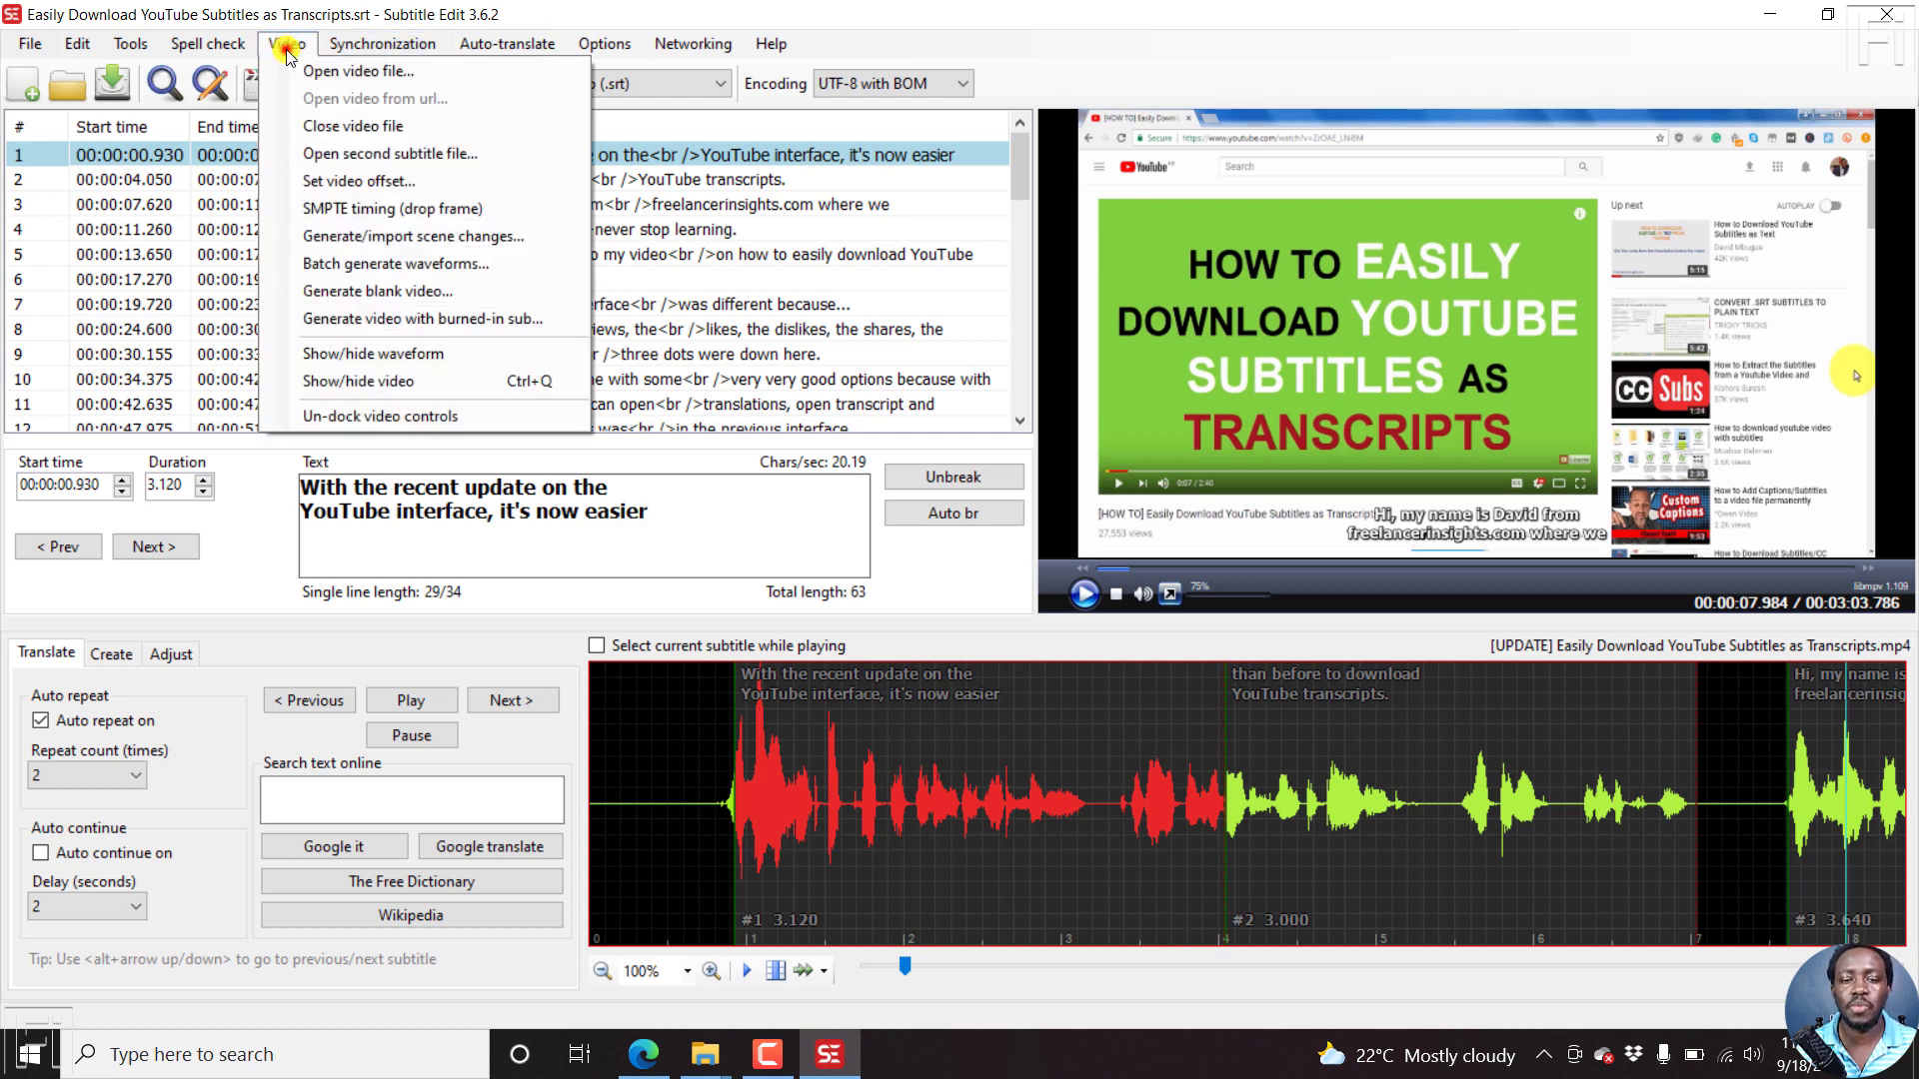
click(440, 322)
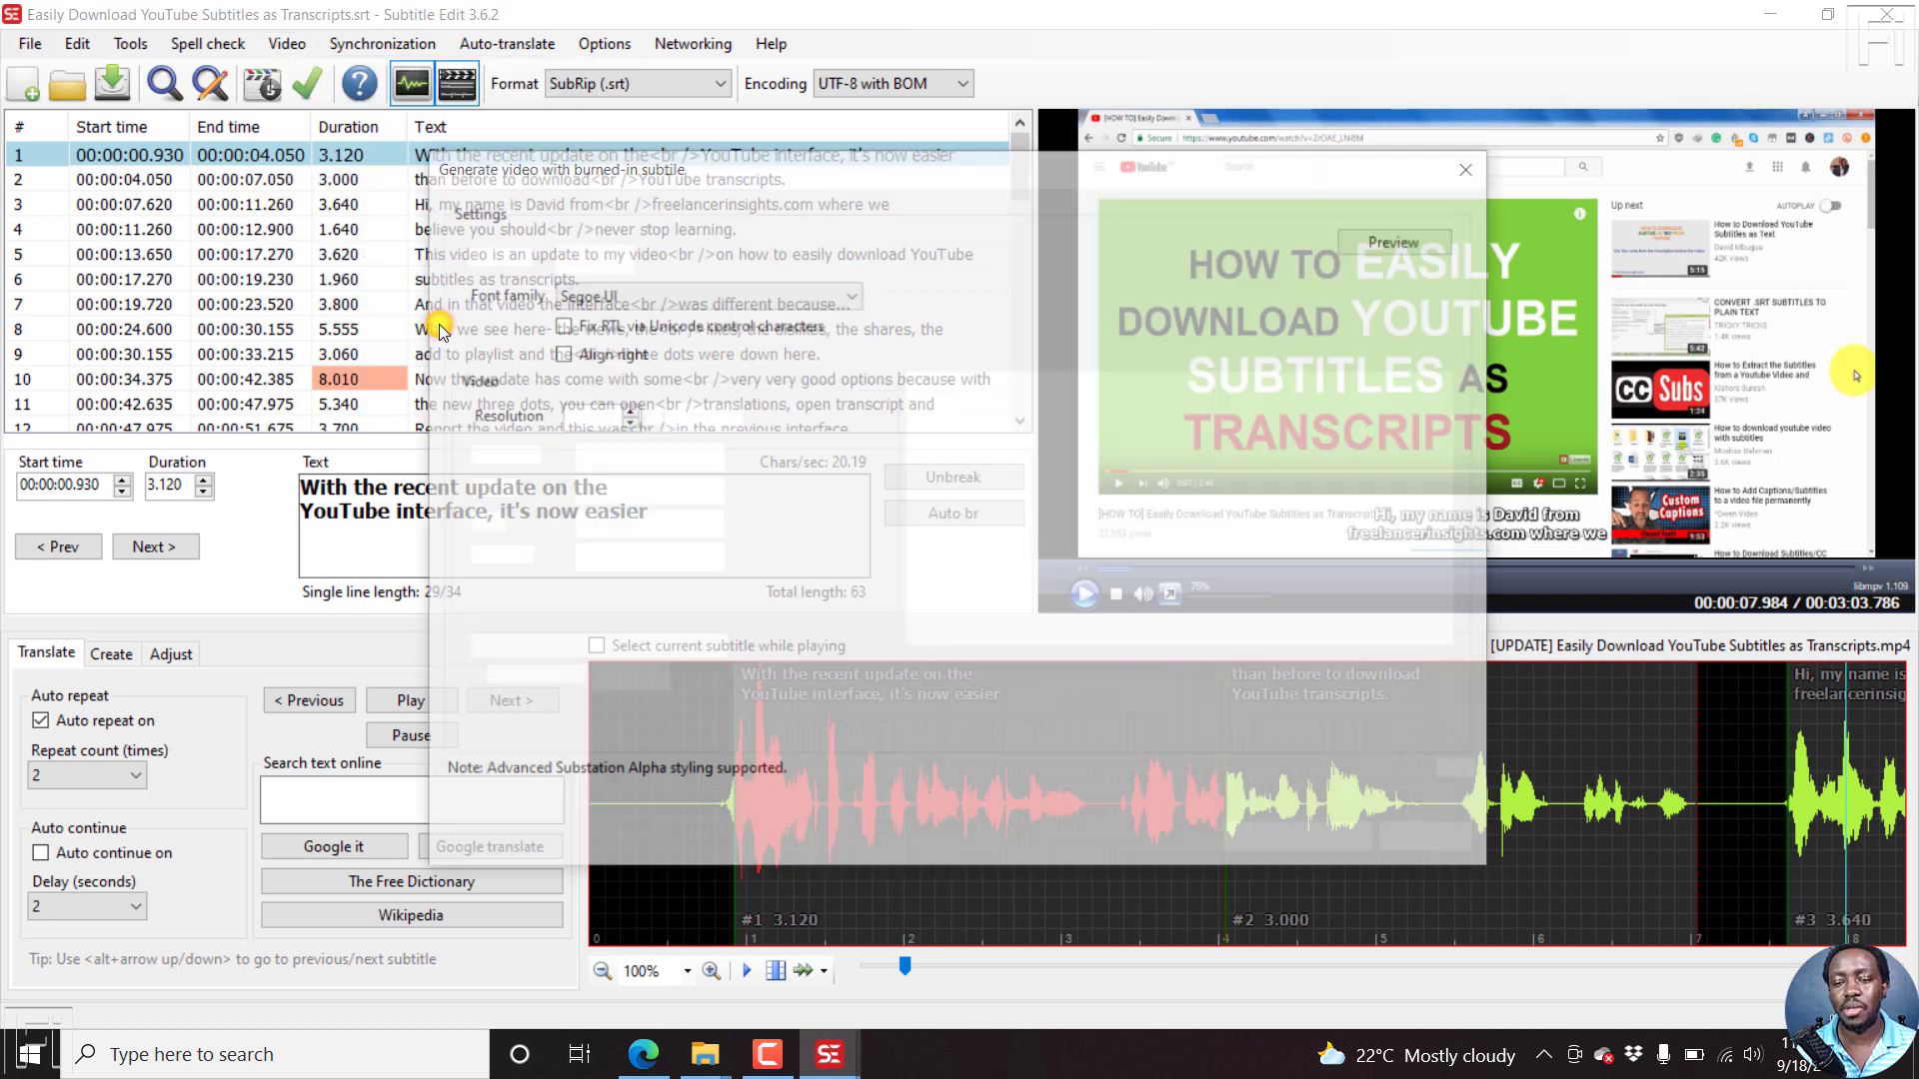